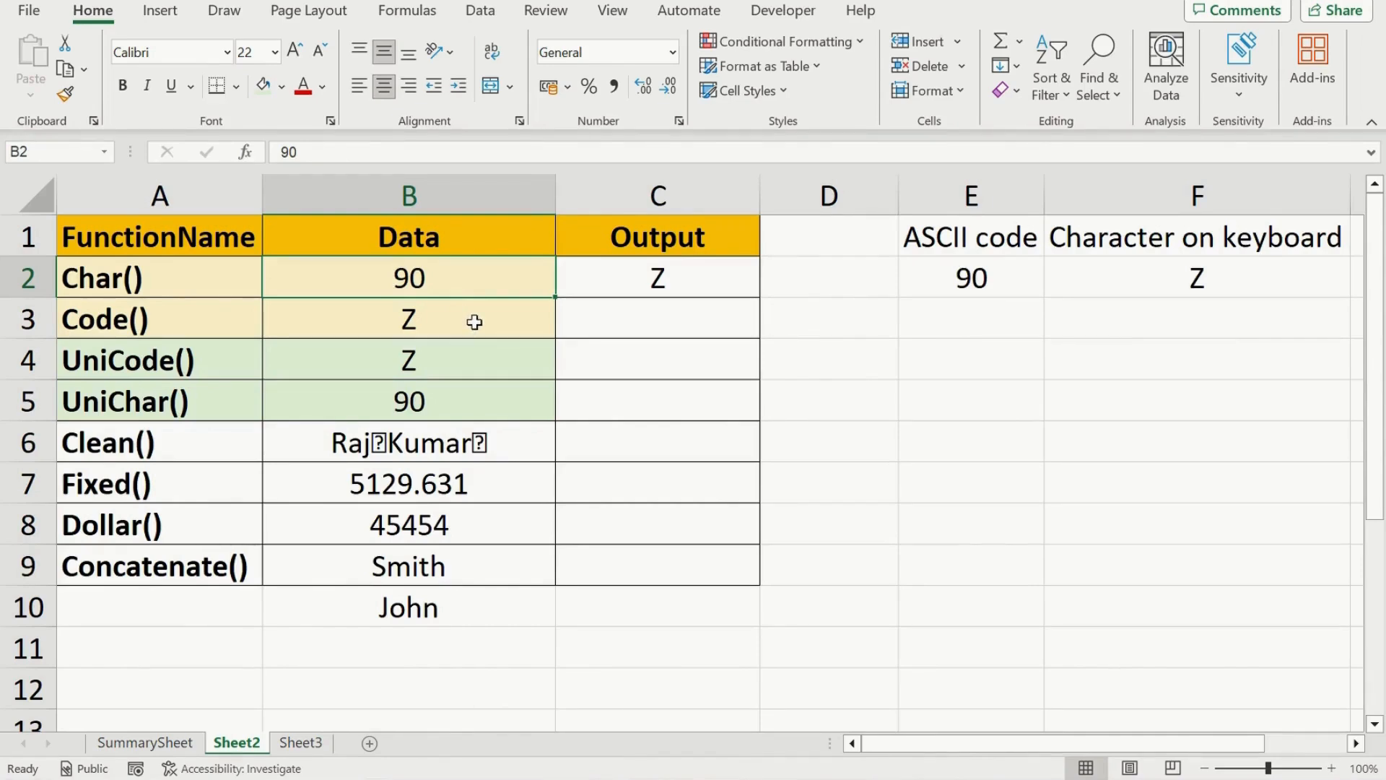
Step: Enter a CODE formula in C3 that converts the character in B3 to its ASCII code
{"action": "left_click", "coordinate": [650, 319]}
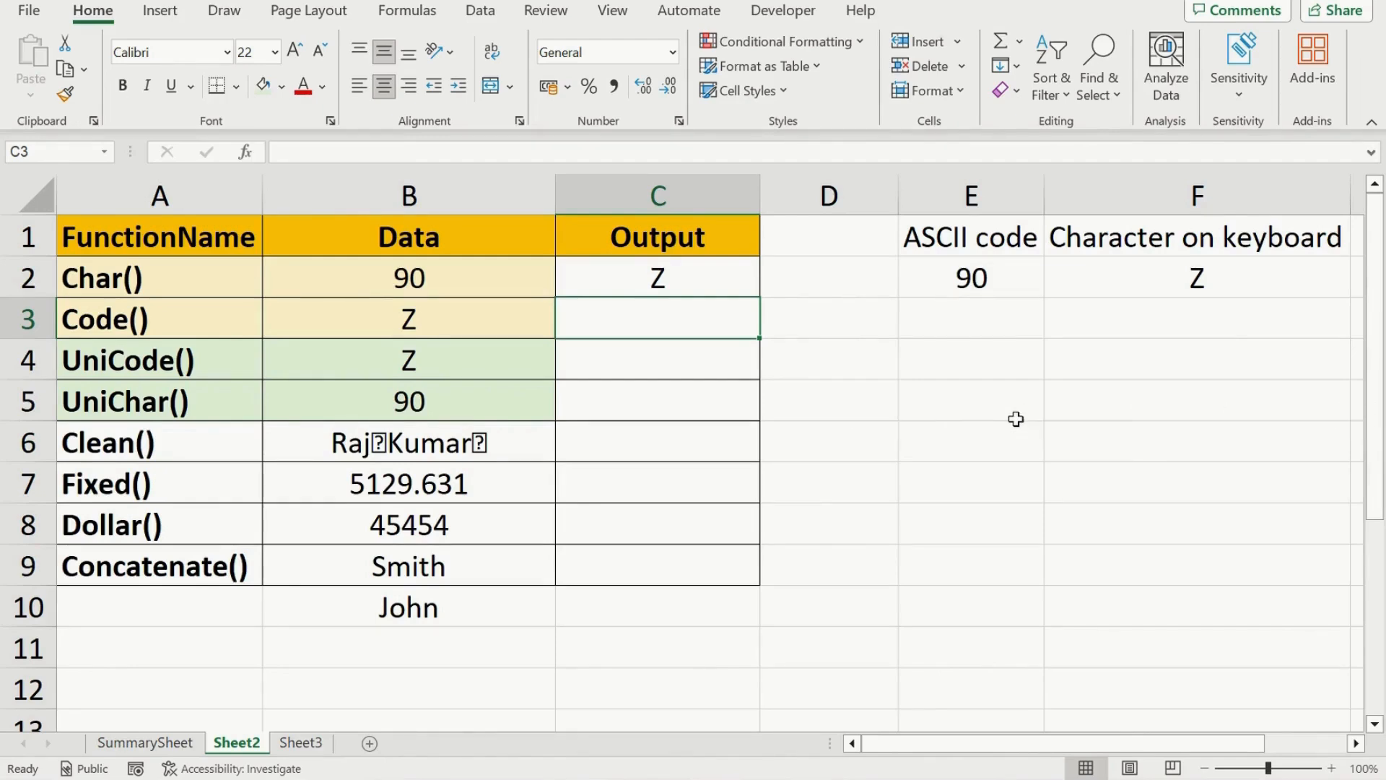
{"action": "type", "text": "="}
{"action": "type", "text": "code"}
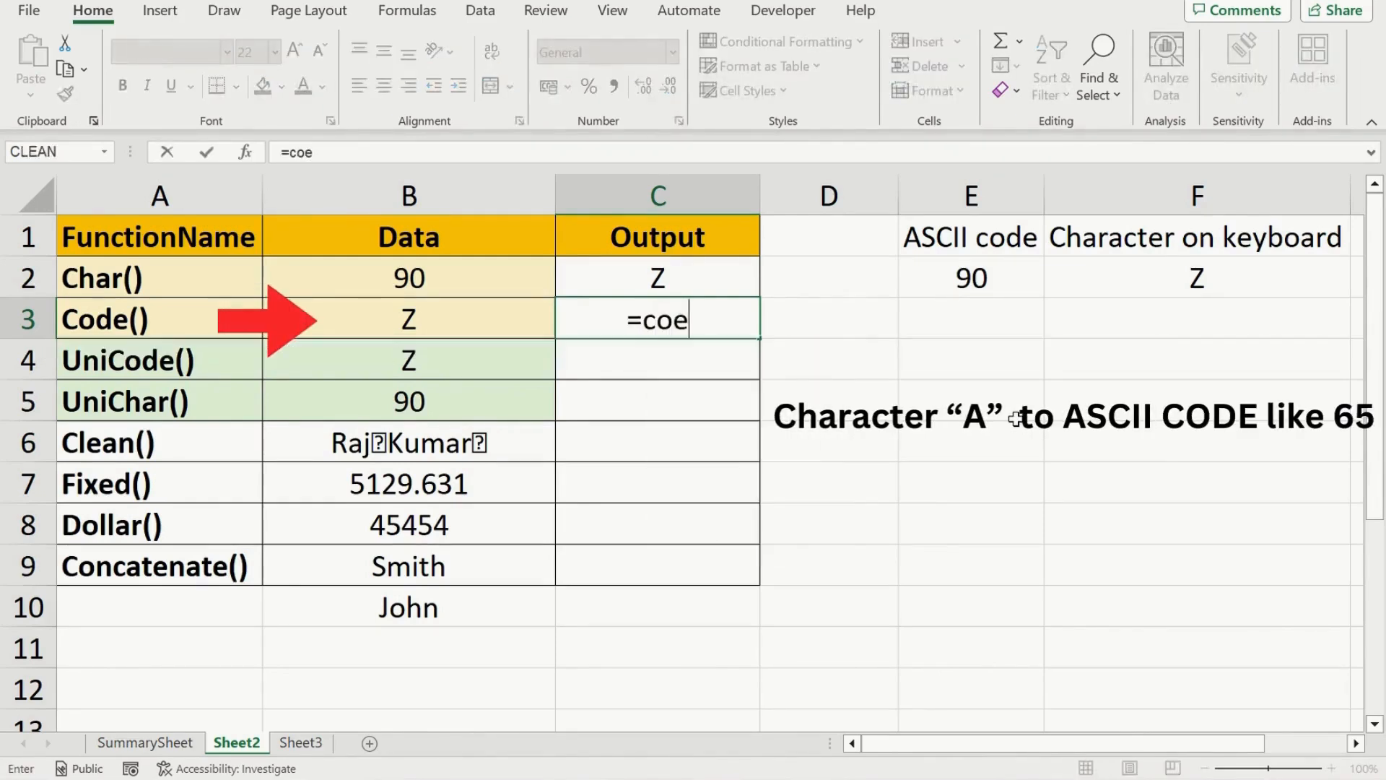
{"action": "key", "text": "BackSpace"}
{"action": "type", "text": "de("}
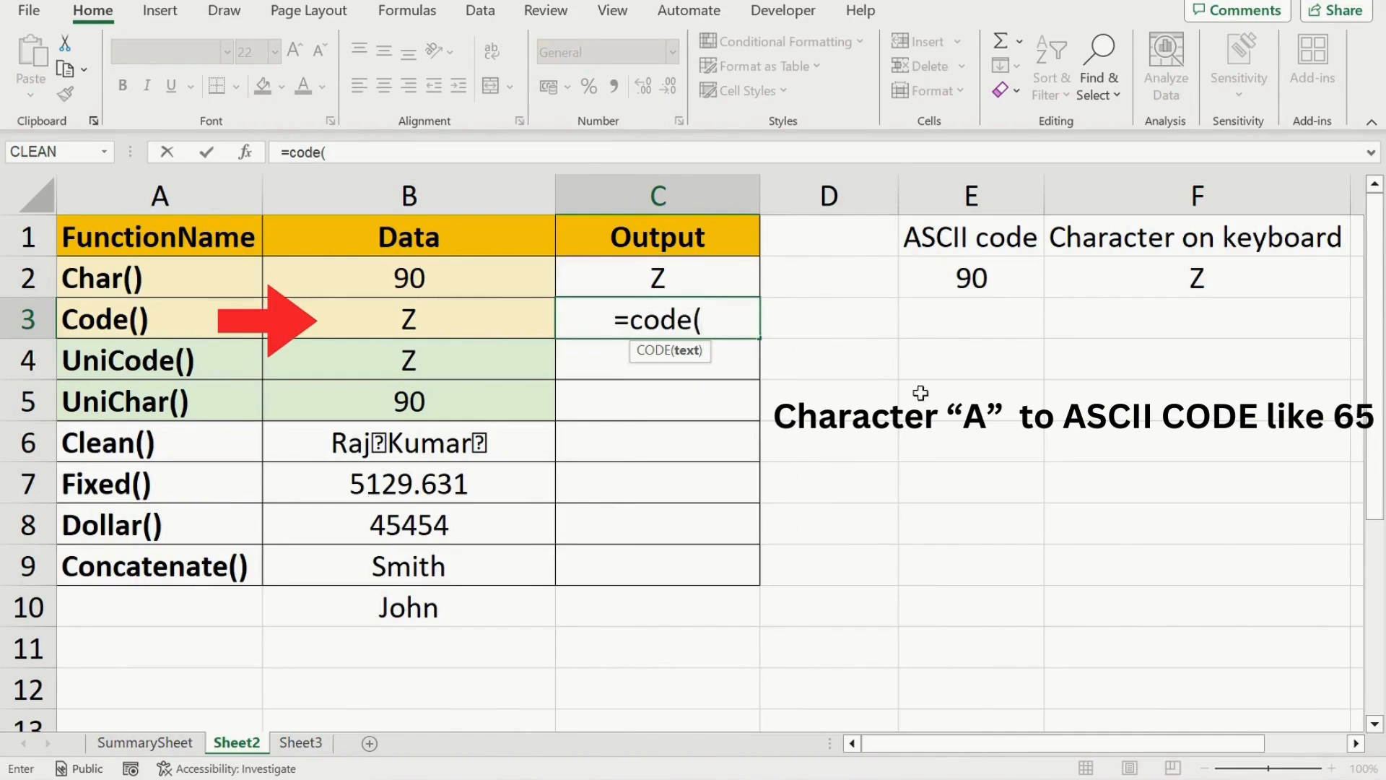
{"action": "left_click", "coordinate": [452, 311]}
{"action": "type", "text": ")"}
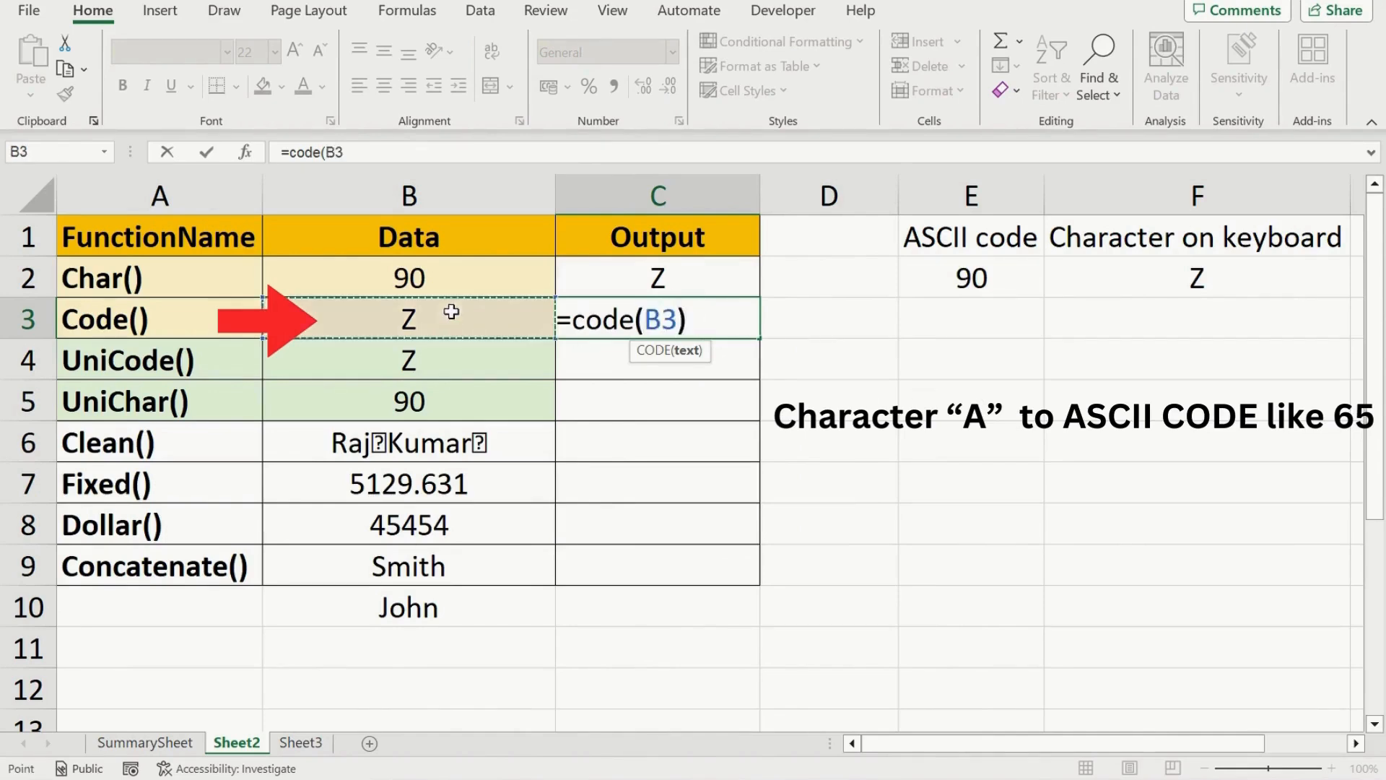
{"action": "key", "text": "Return"}
{"action": "key", "text": "Up"}
{"action": "left_click", "coordinate": [451, 312]}
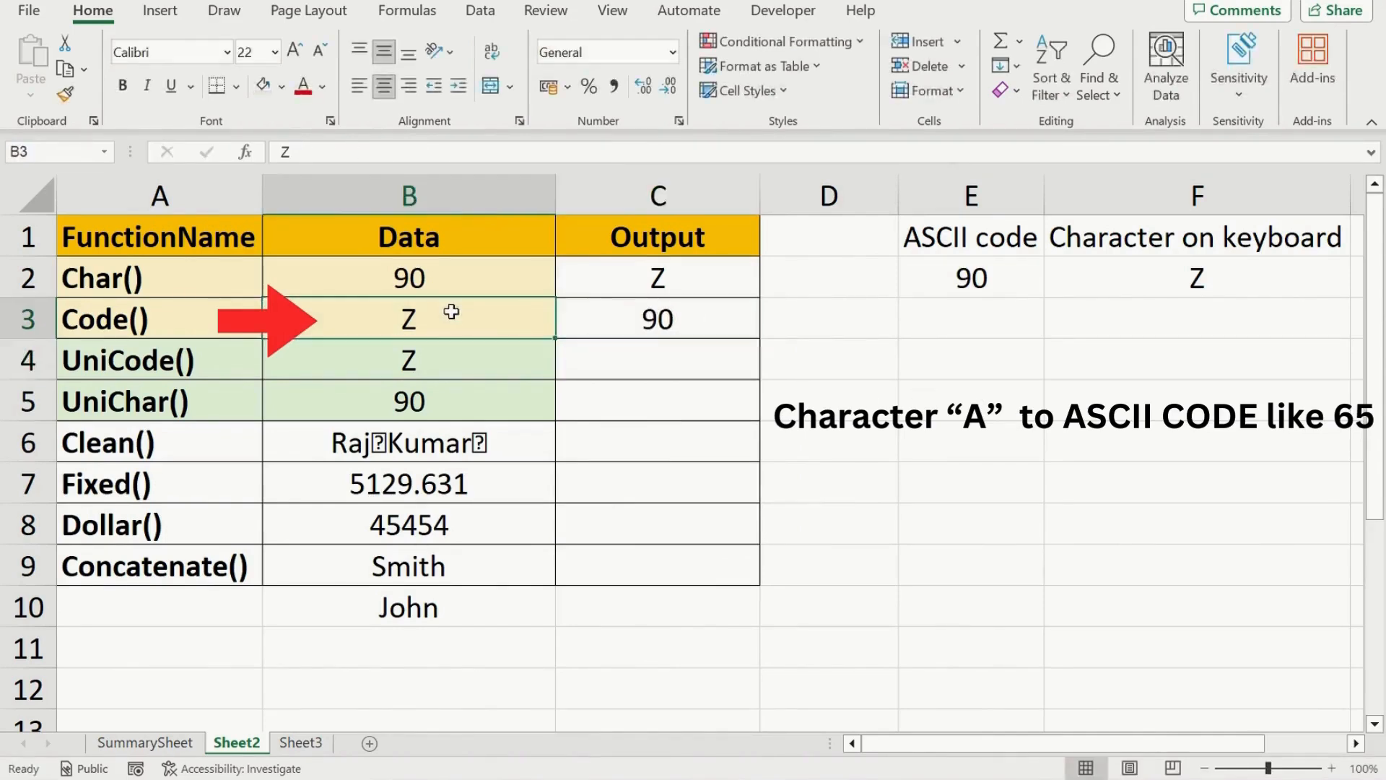
{"action": "key", "text": "Right"}
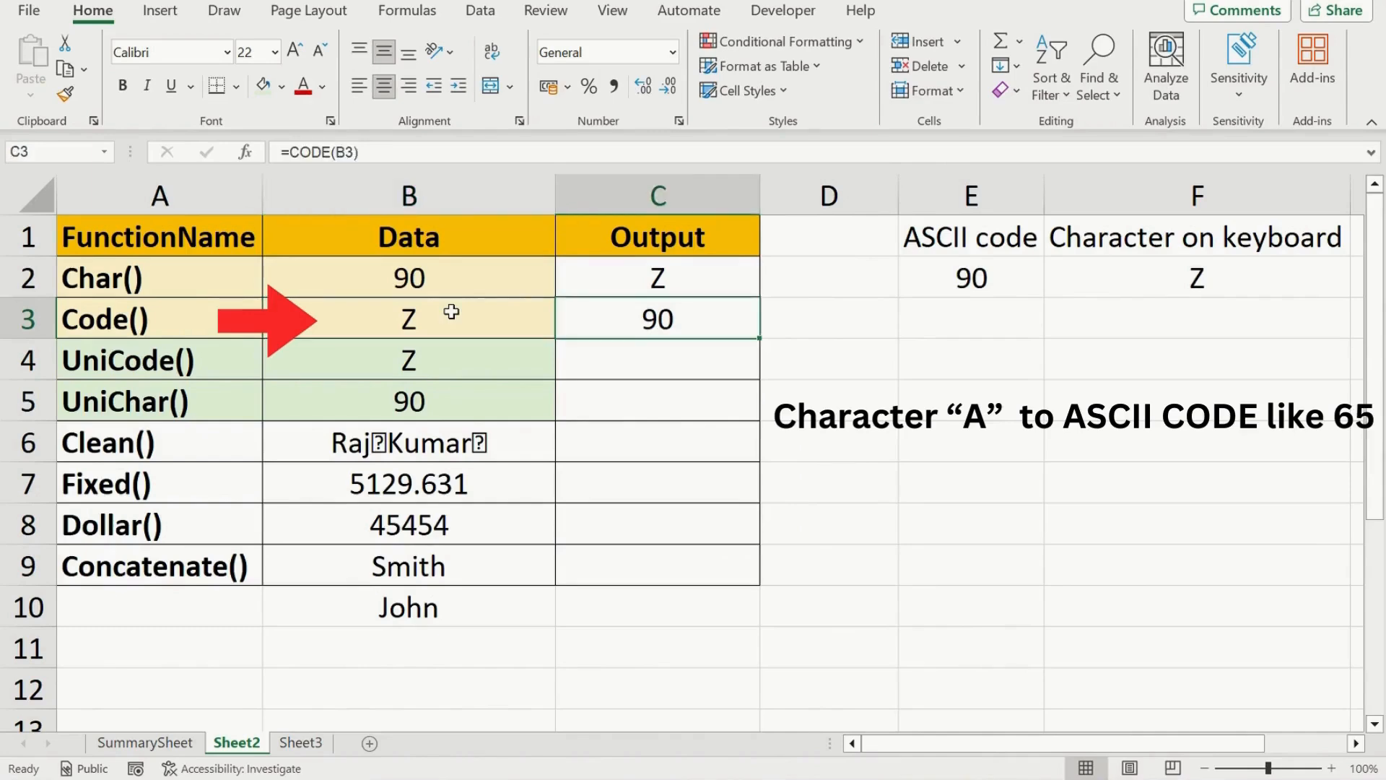
Step: Enter a UNICODE formula in C4 that returns the code of the character in B4
{"action": "key", "text": "Down"}
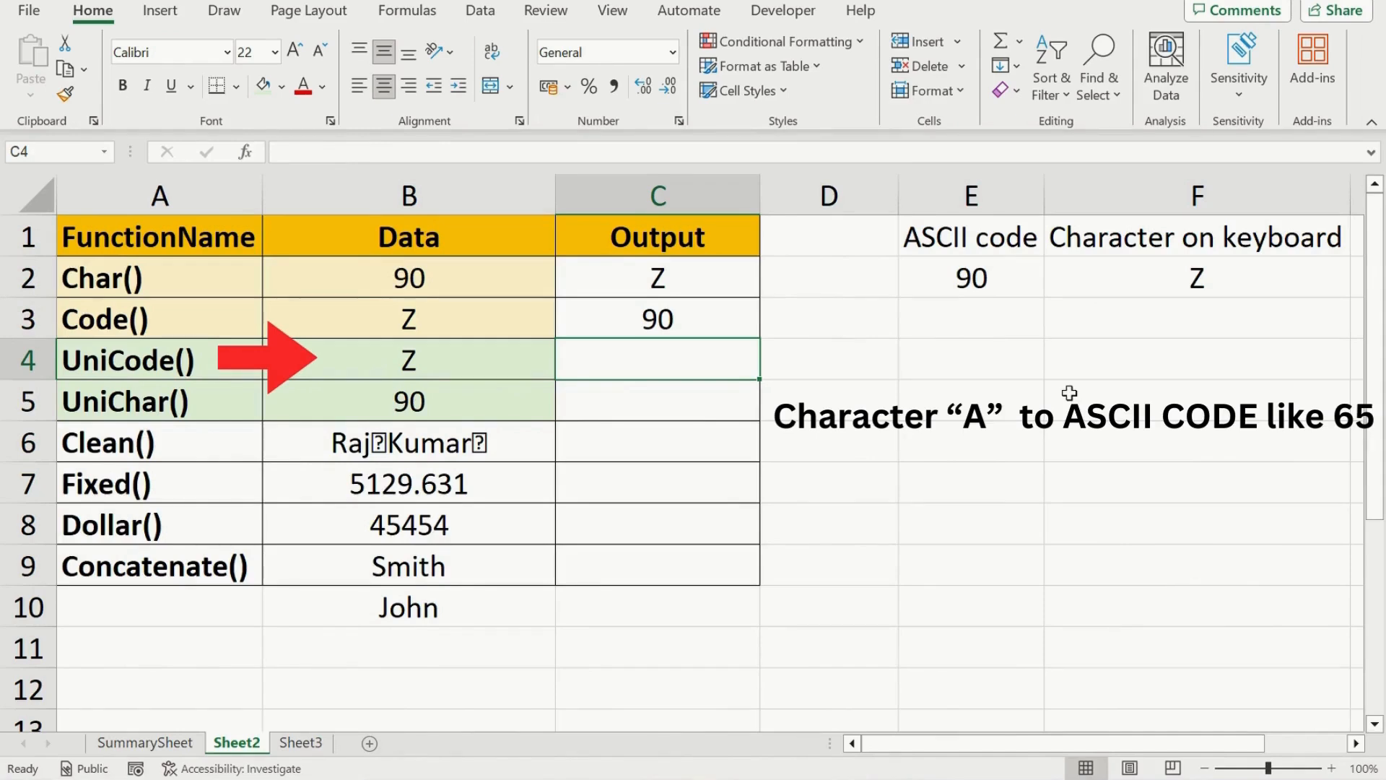
{"action": "type", "text": "=uni"}
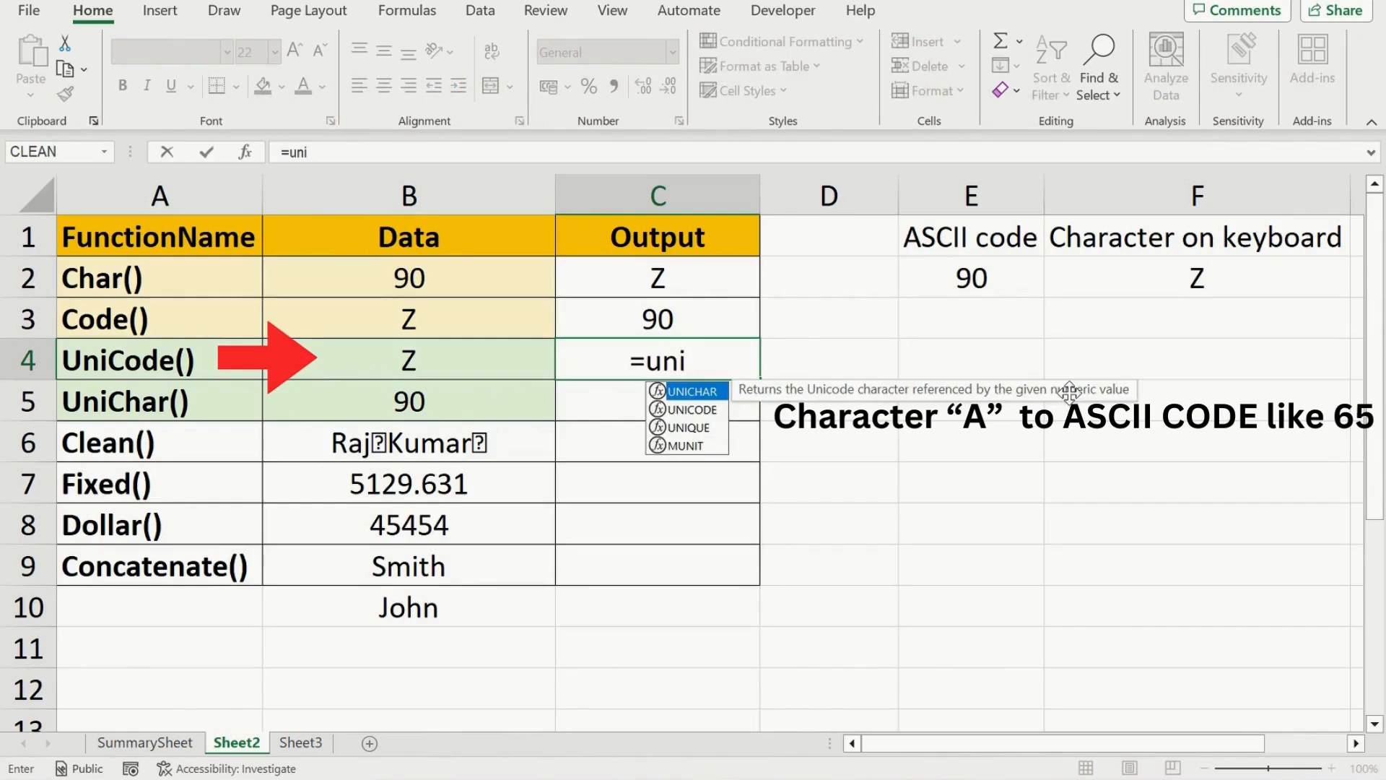
{"action": "key", "text": "Down"}
{"action": "key", "text": "Tab"}
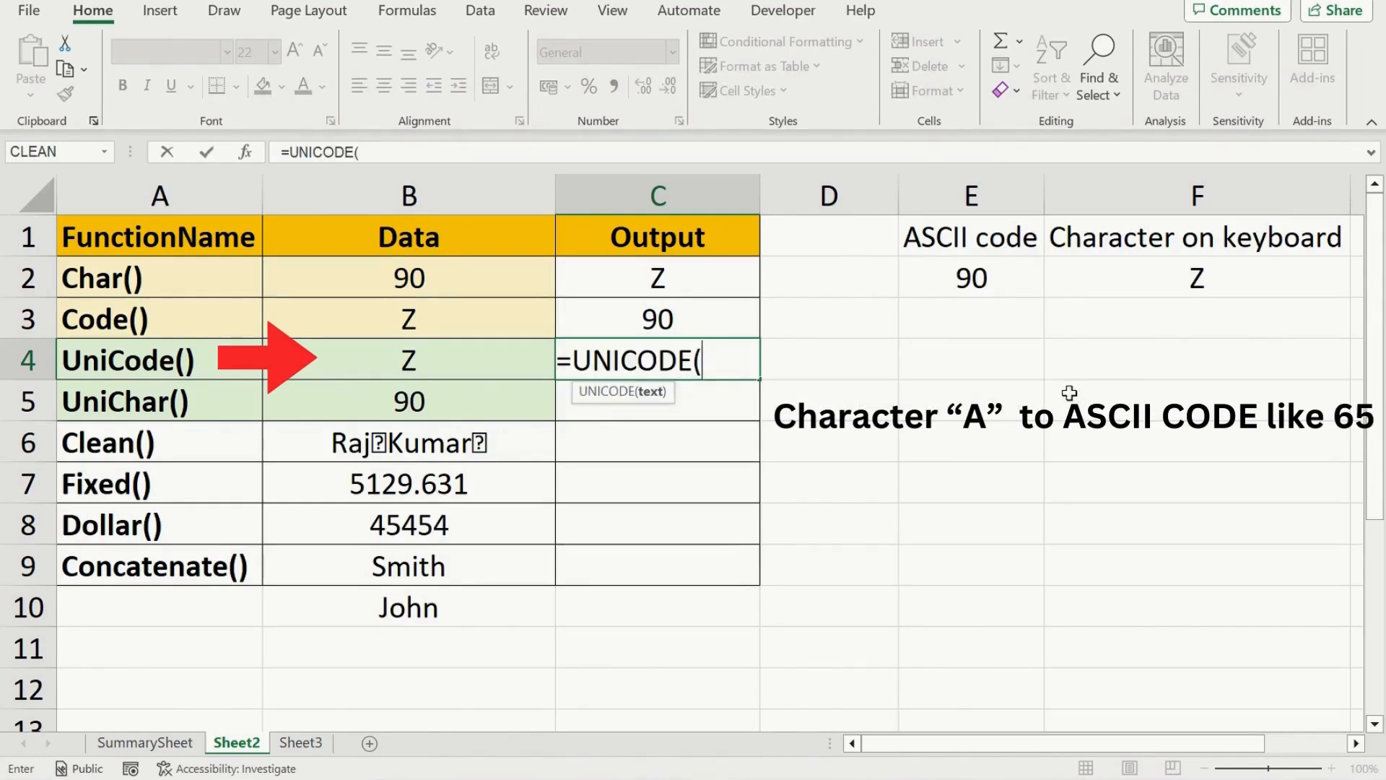
{"action": "left_click", "coordinate": [452, 363]}
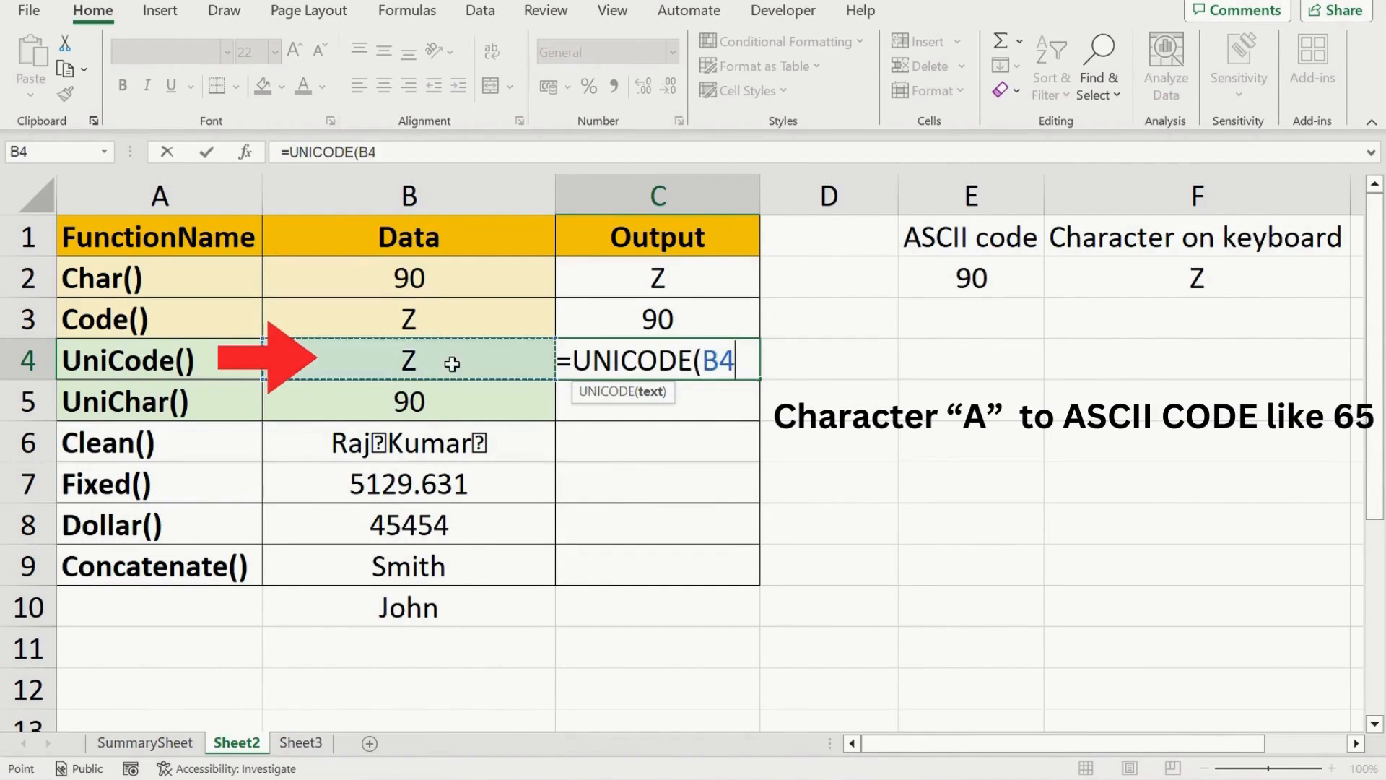
{"action": "type", "text": ")"}
{"action": "key", "text": "Return"}
{"action": "key", "text": "Up"}
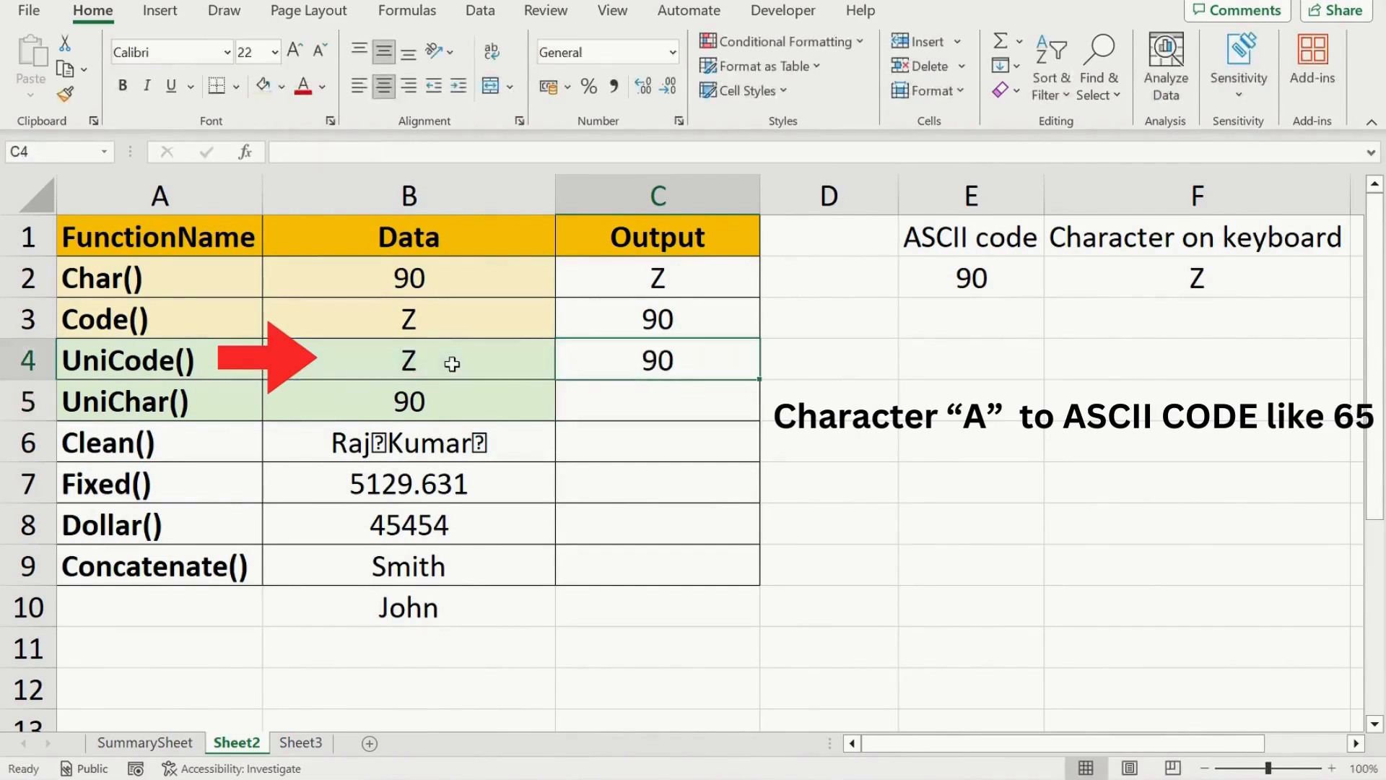
{"action": "left_click", "coordinate": [452, 364]}
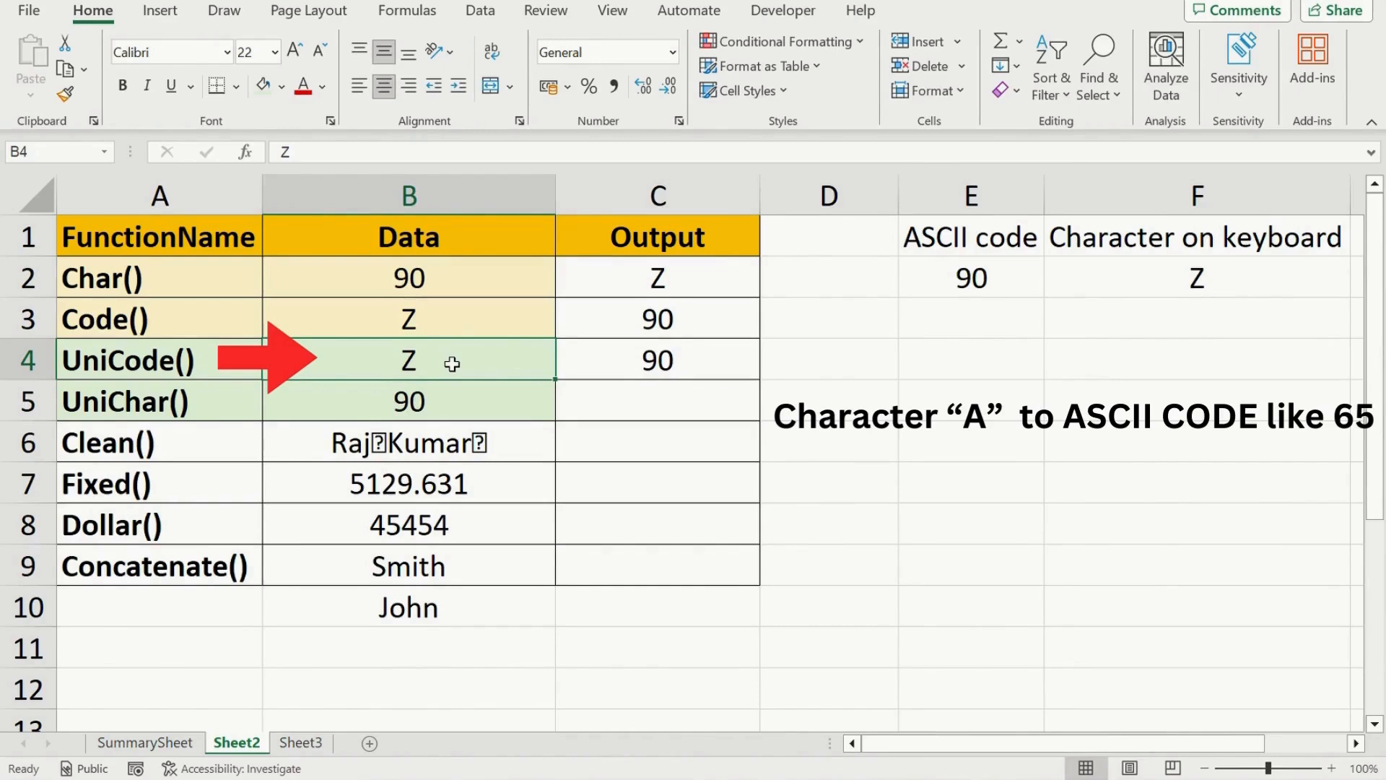
{"action": "key", "text": "Right"}
Step: Replace the sample characters in B3 and B4 with A and check the results of both code formulas
{"action": "key", "text": "Up"}
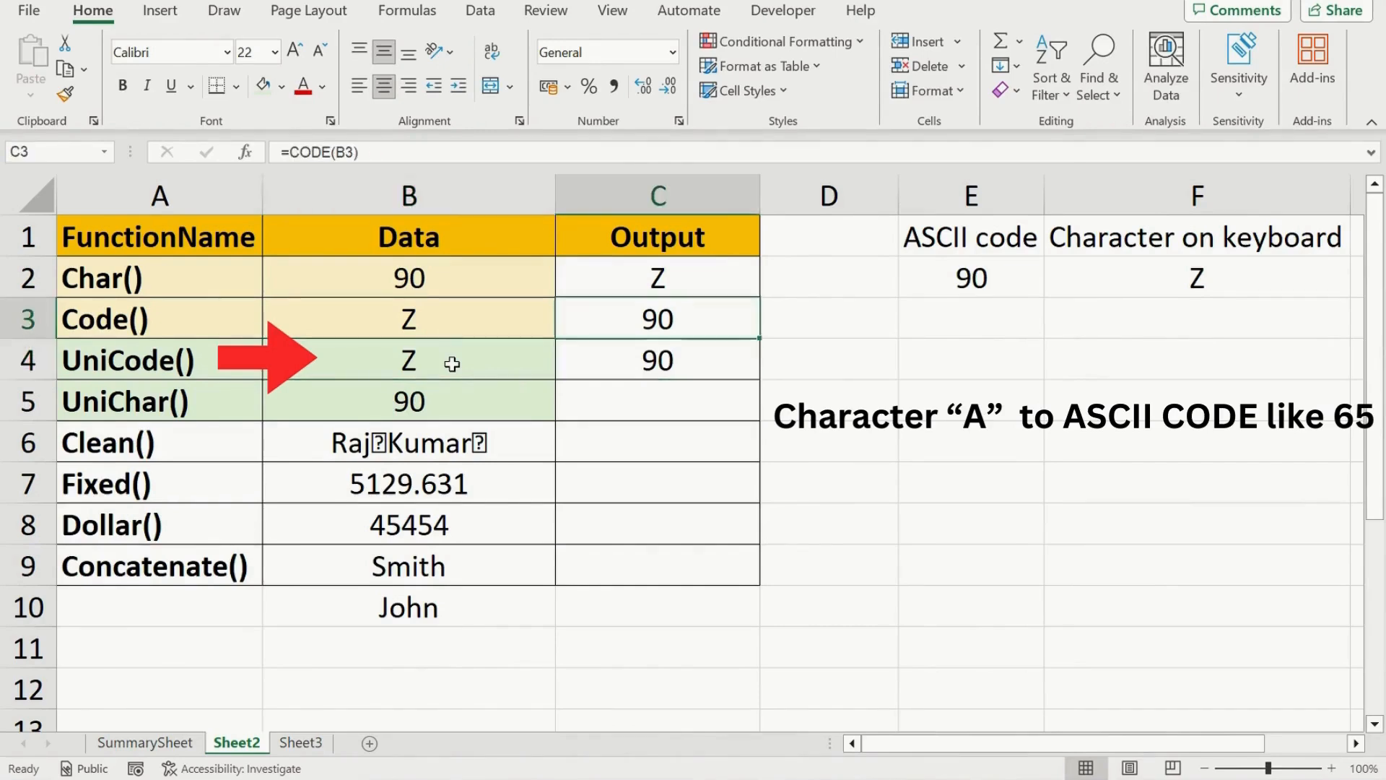
{"action": "key", "text": "Left"}
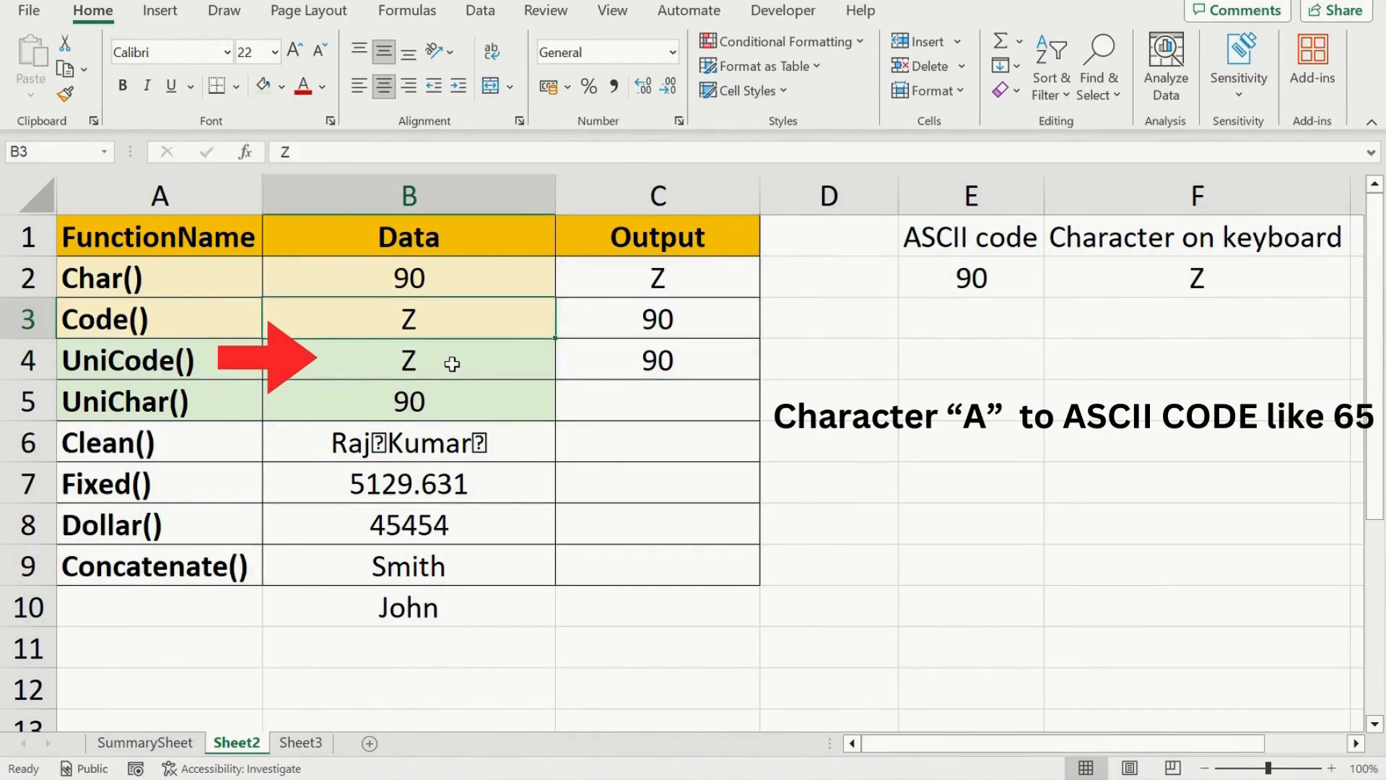
{"action": "type", "text": "A"}
{"action": "key", "text": "Return"}
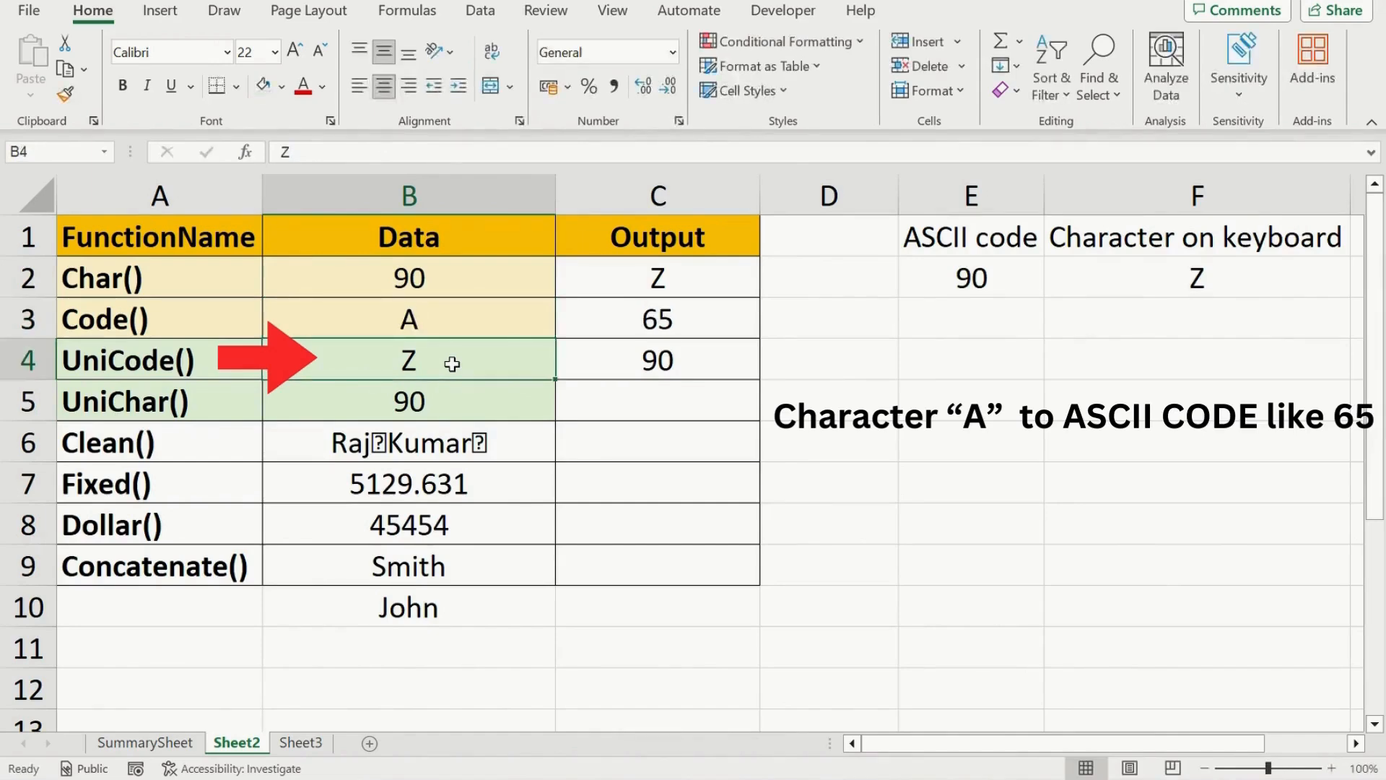
{"action": "key", "text": "BackSpace"}
{"action": "type", "text": "A"}
{"action": "key", "text": "Return"}
{"action": "key", "text": "Up"}
{"action": "key", "text": "Right"}
{"action": "key", "text": "Up"}
{"action": "key", "text": "Down"}
Step: Enter a UNICHAR formula in C5 that converts the number in B5 to its character
{"action": "key", "text": "Down"}
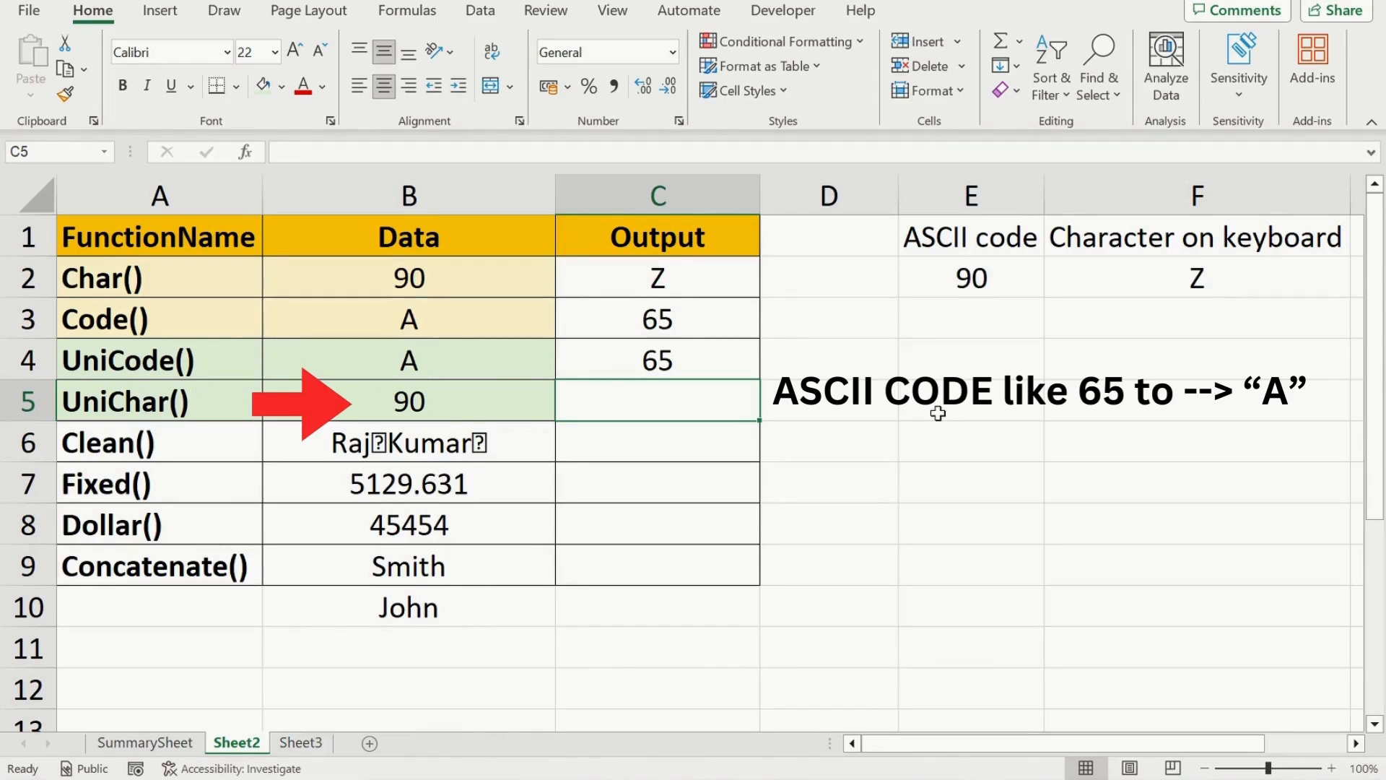
{"action": "type", "text": "=uni"}
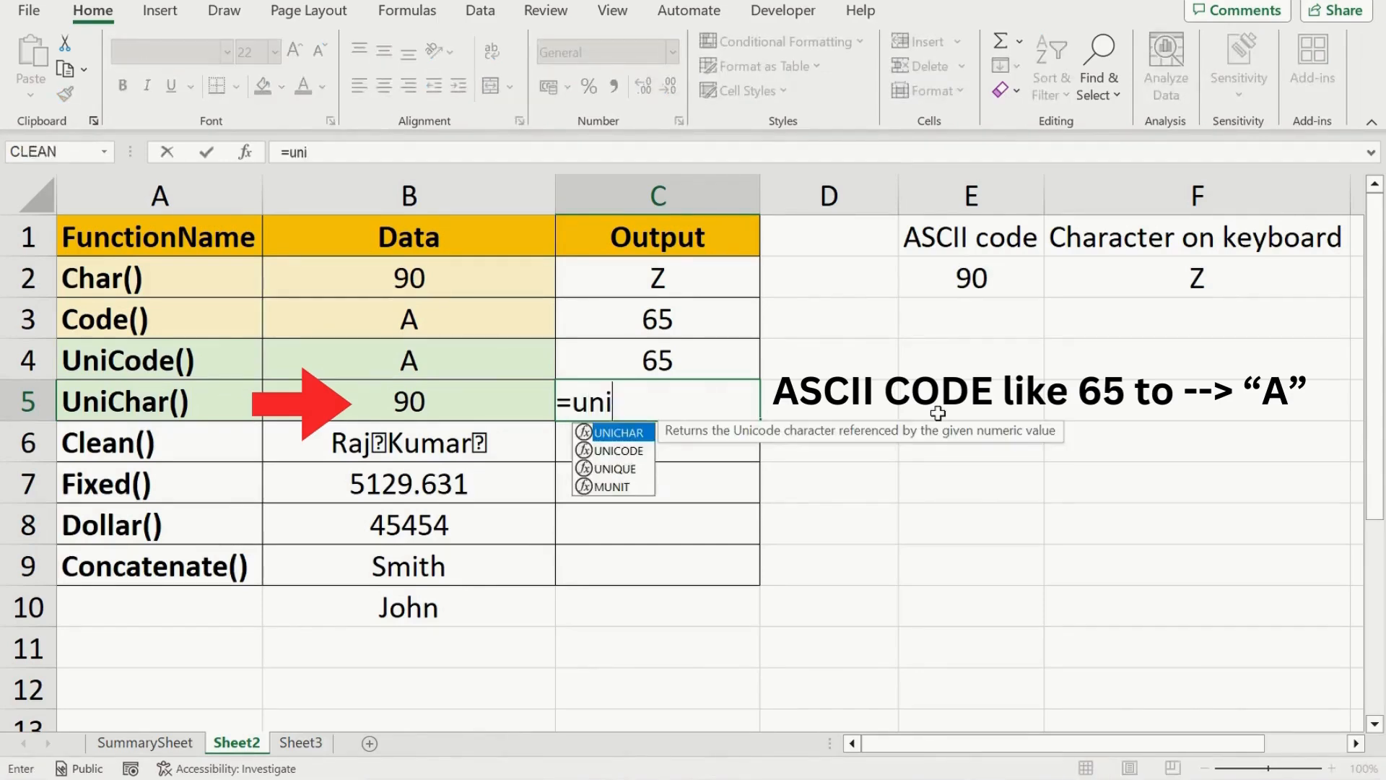
{"action": "type", "text": "ch"}
{"action": "key", "text": "Tab"}
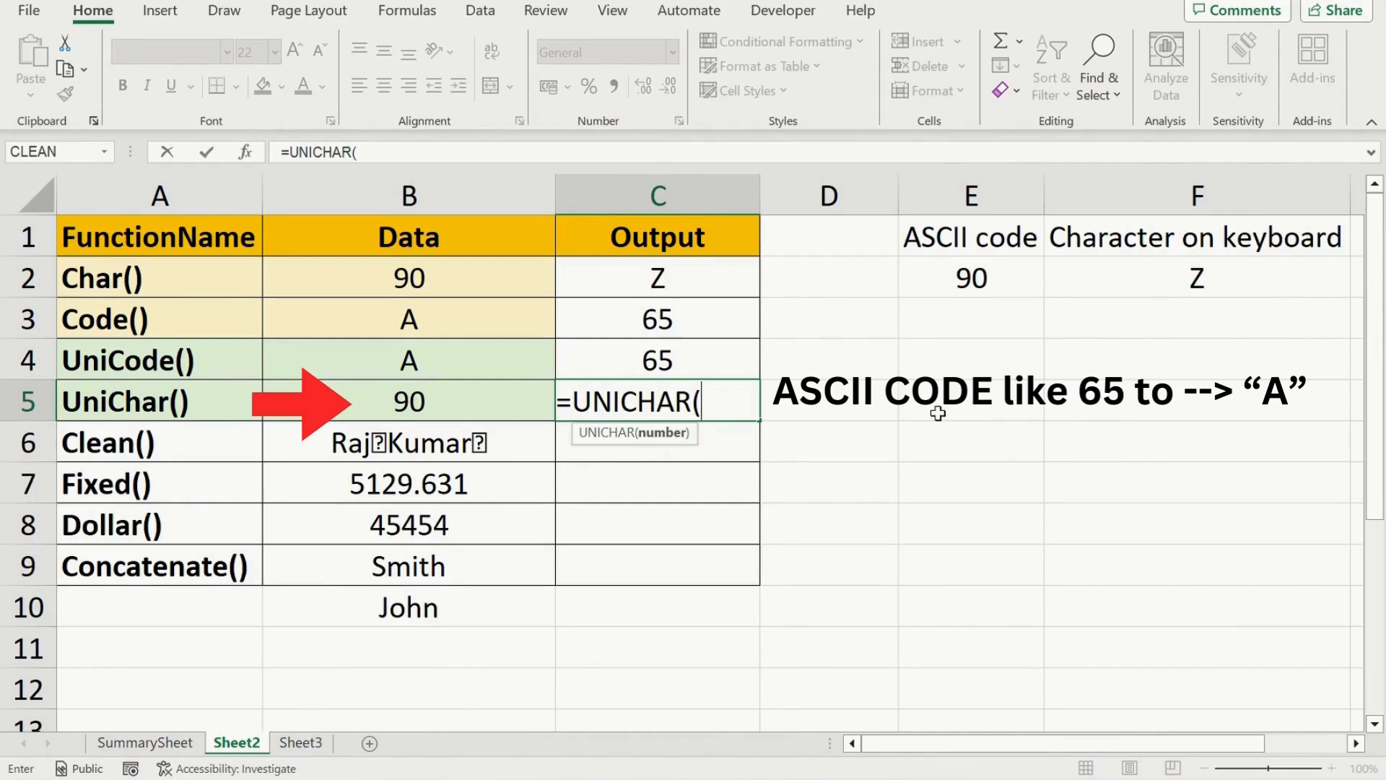
{"action": "left_click", "coordinate": [411, 403]}
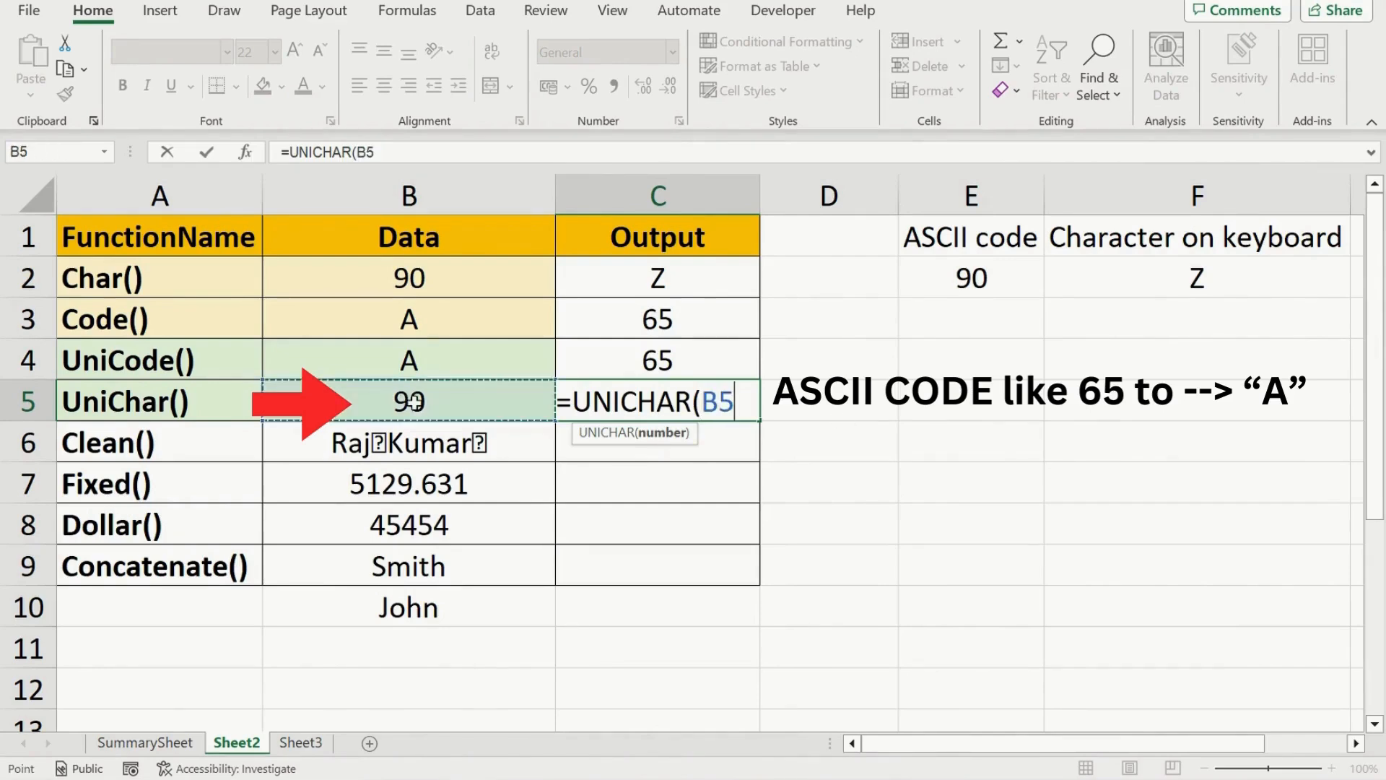
{"action": "type", "text": ")"}
{"action": "key", "text": "Return"}
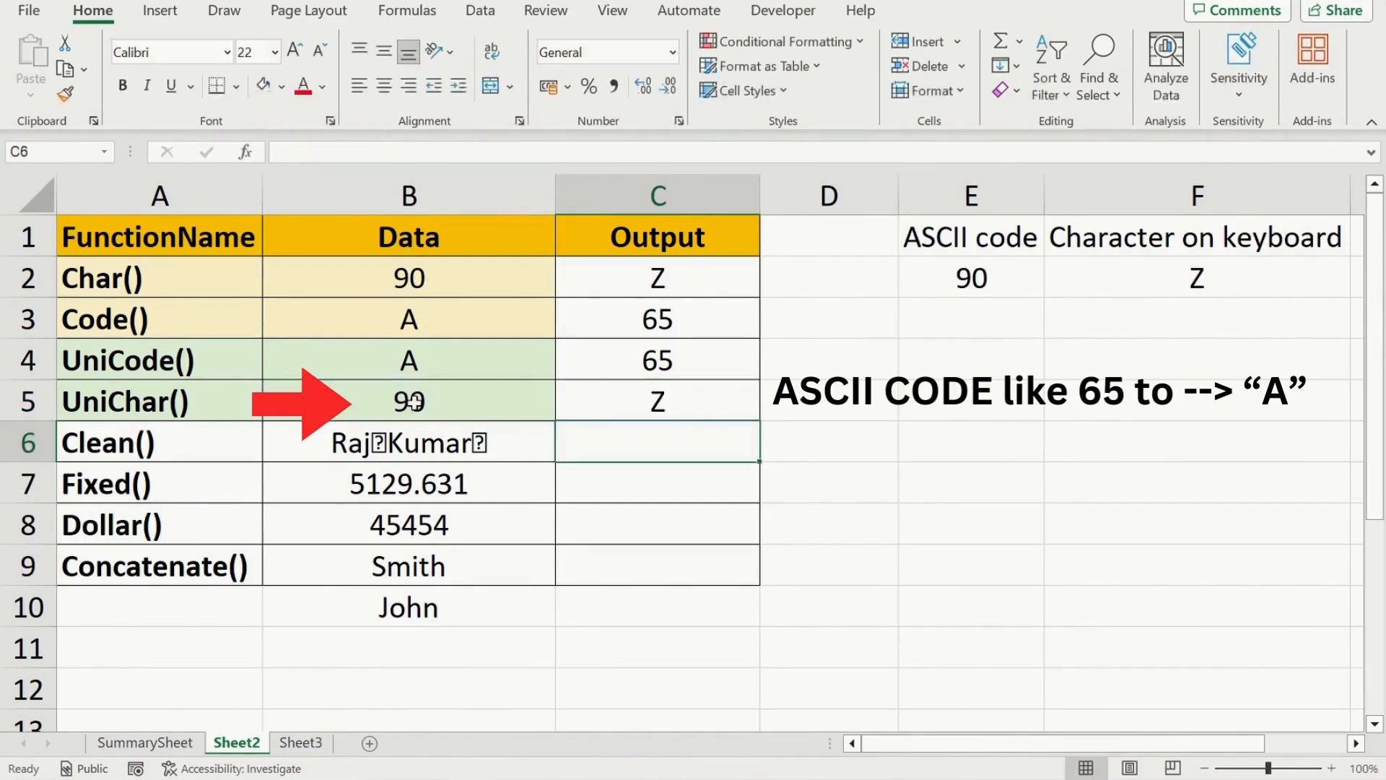
{"action": "key", "text": "Up"}
{"action": "left_click", "coordinate": [413, 402]}
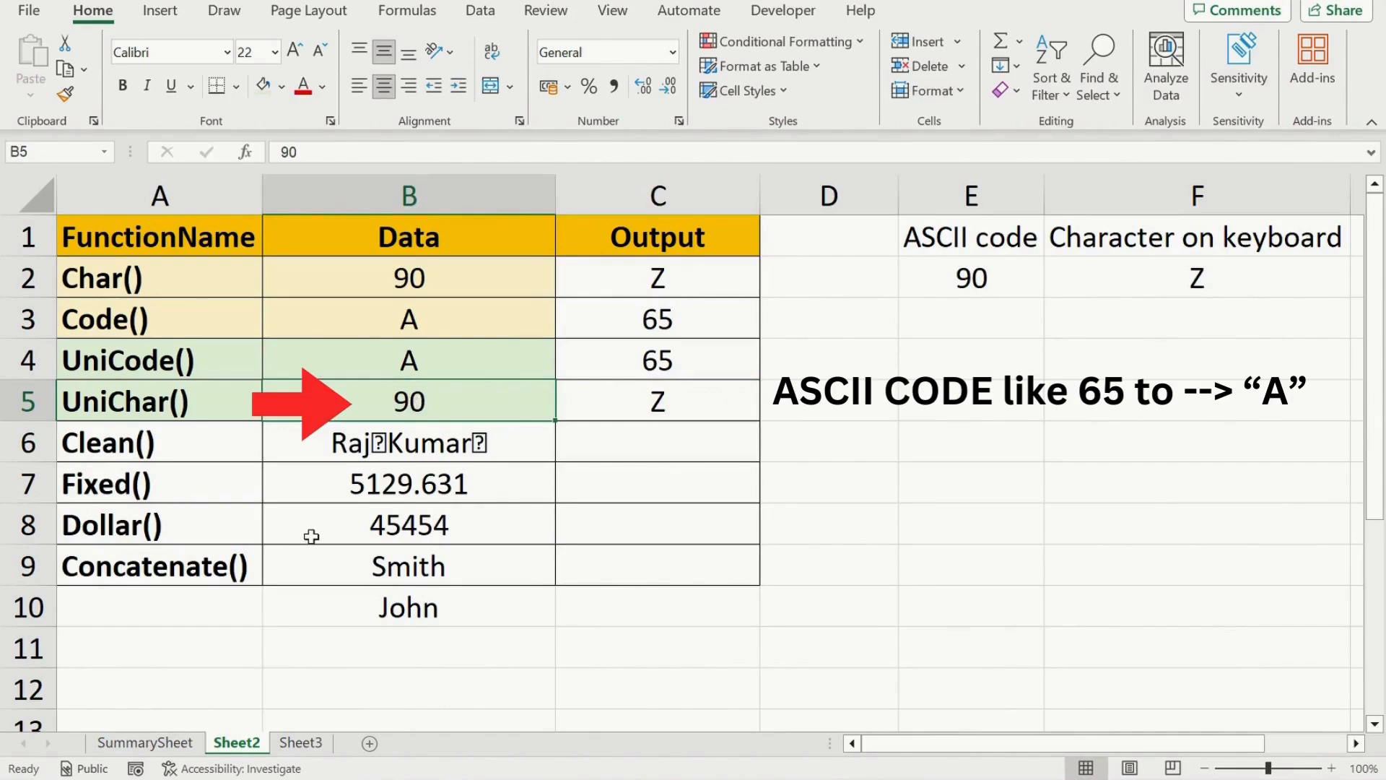
{"action": "key", "text": "Right"}
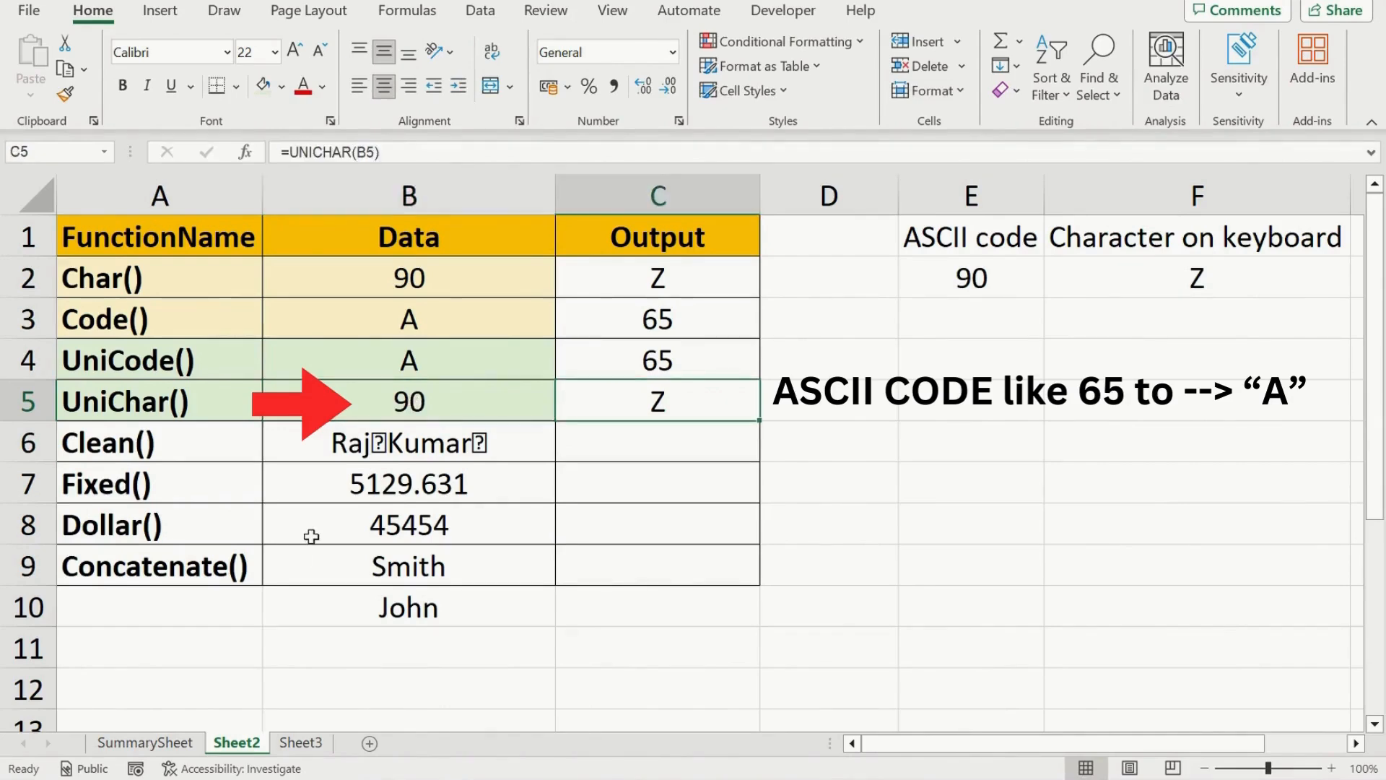
Step: Change the UniChar data value in B5 to 65 and check the formula's result in C5
{"action": "key", "text": "Left"}
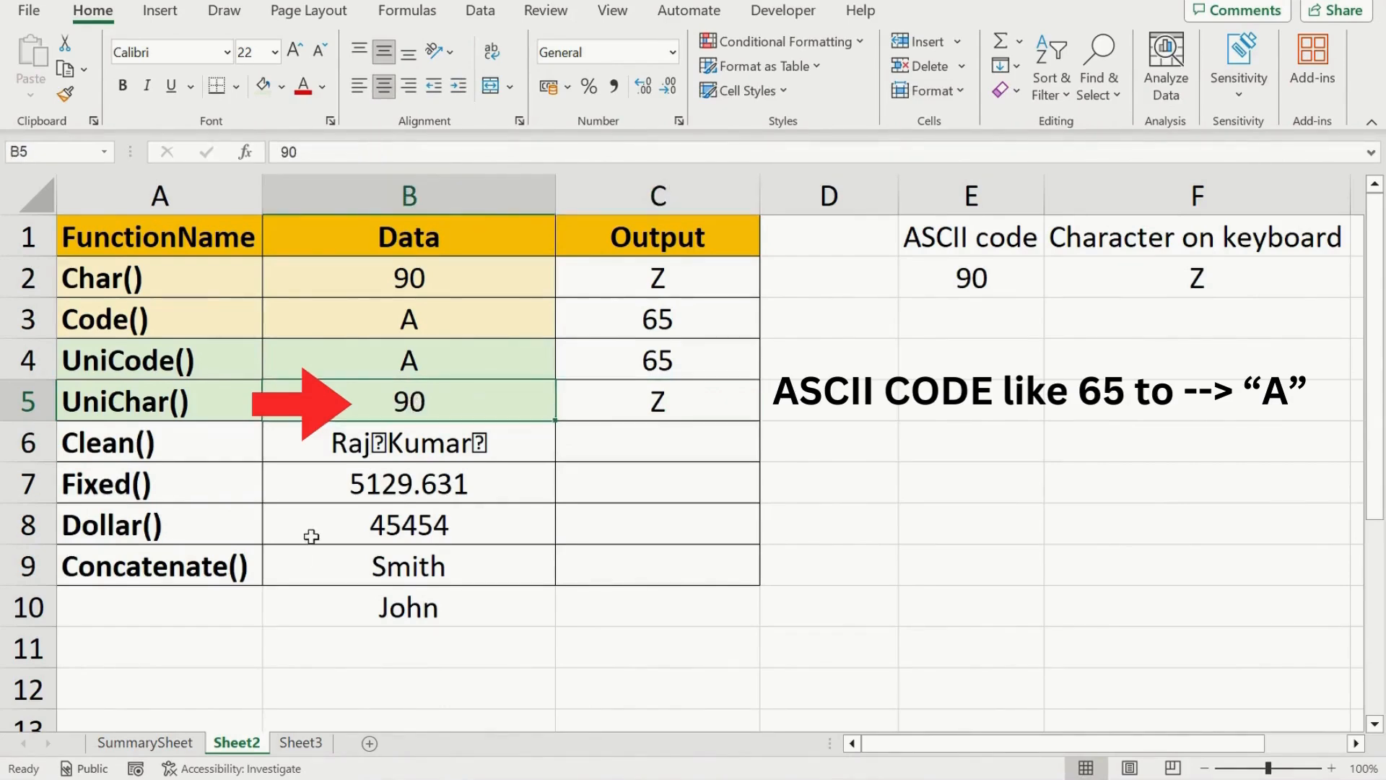
{"action": "type", "text": "65"}
{"action": "key", "text": "Return"}
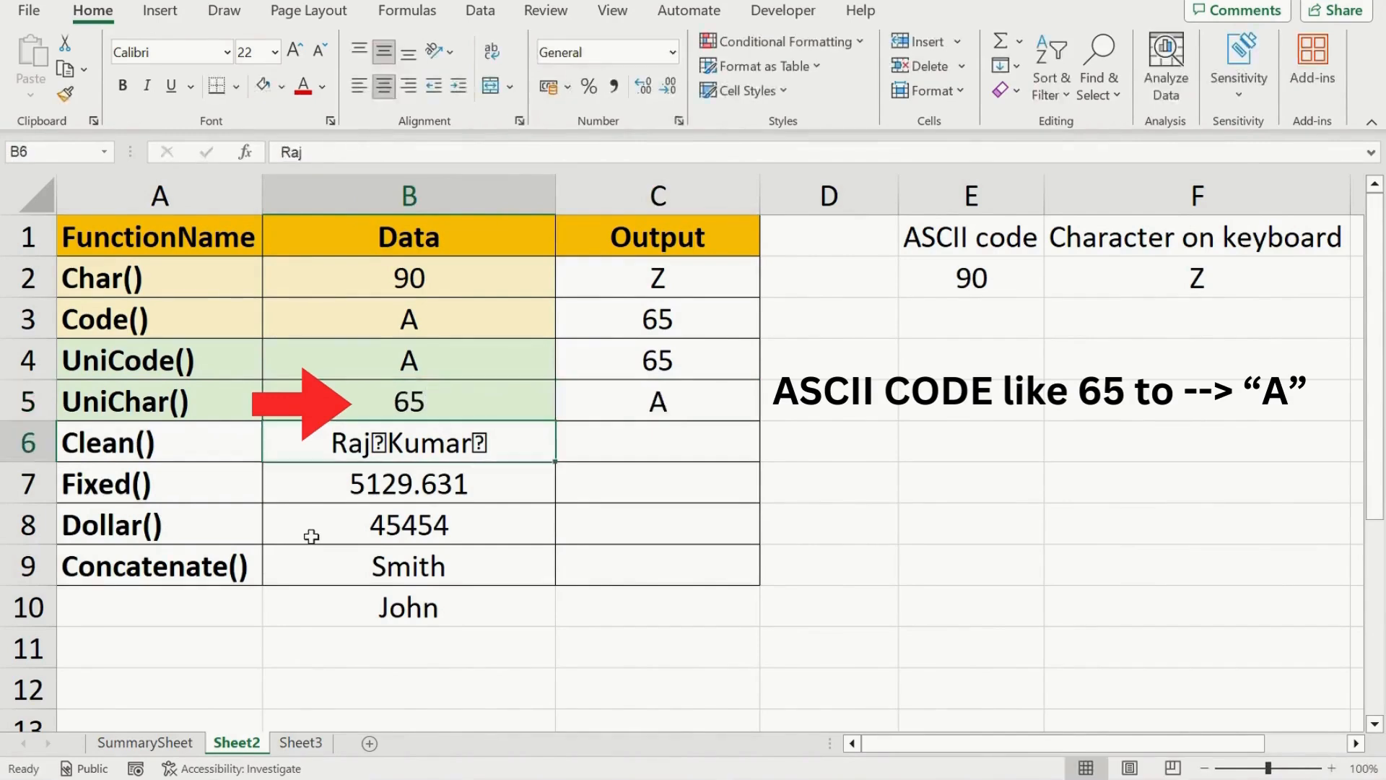
{"action": "key", "text": "Up"}
{"action": "key", "text": "Right"}
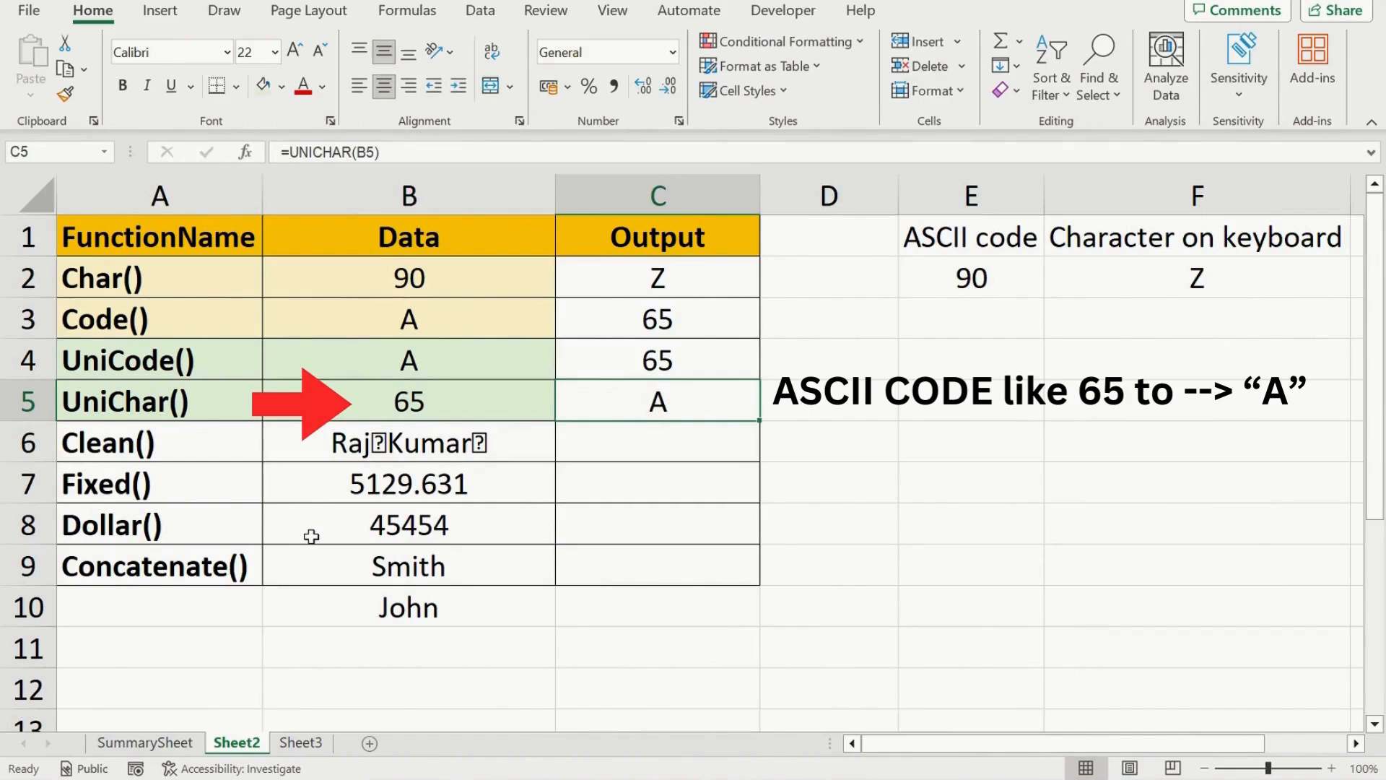
Step: Enter a CLEAN formula in C6 that removes the non-printable characters from the text in B6
{"action": "key", "text": "Down"}
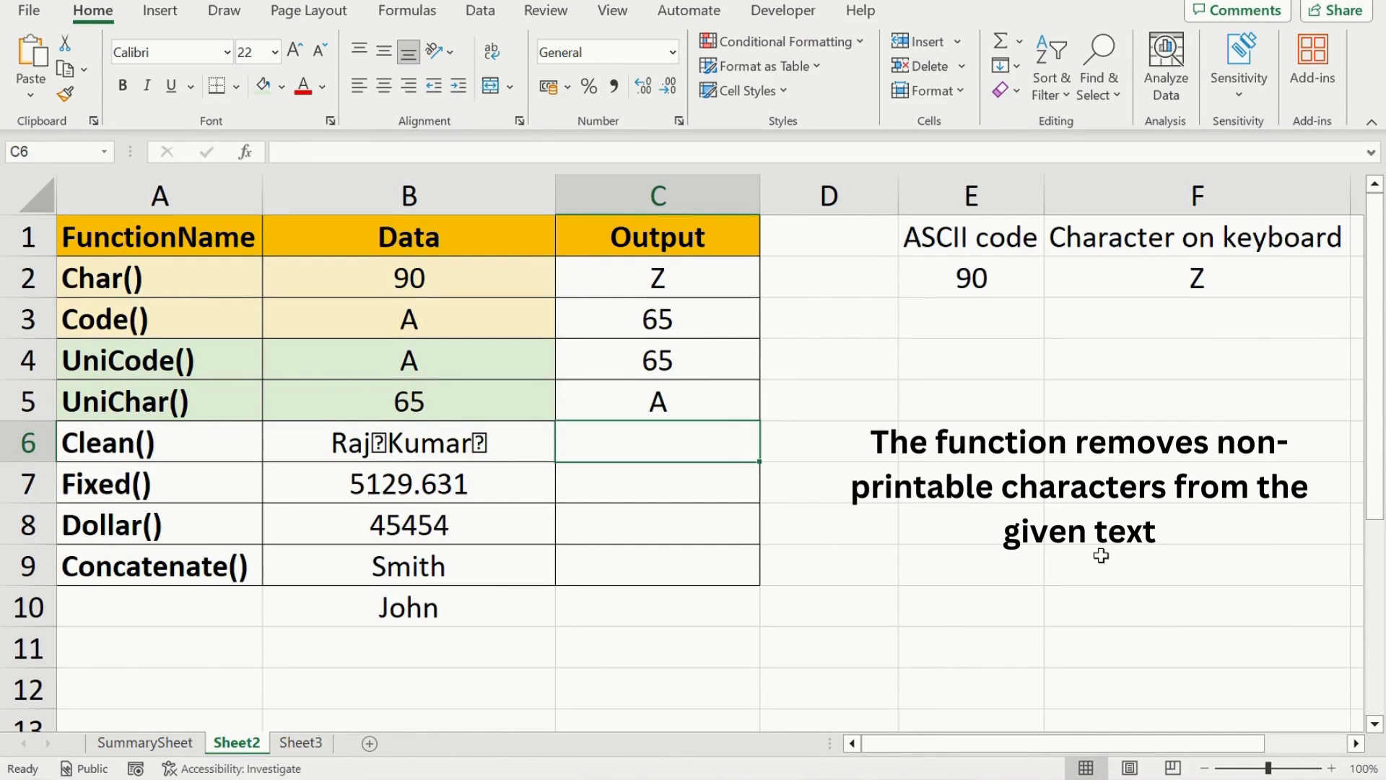
{"action": "type", "text": "=clea"}
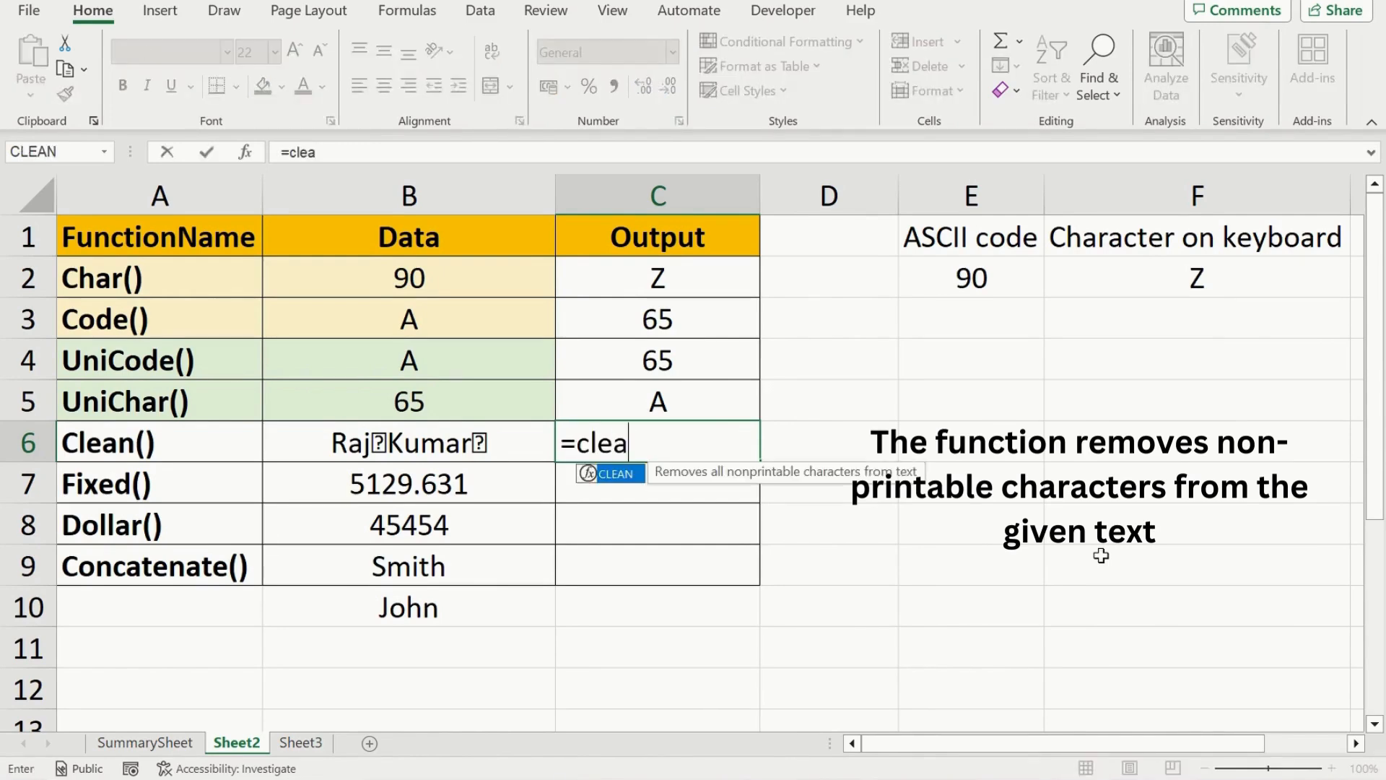
{"action": "key", "text": "Tab"}
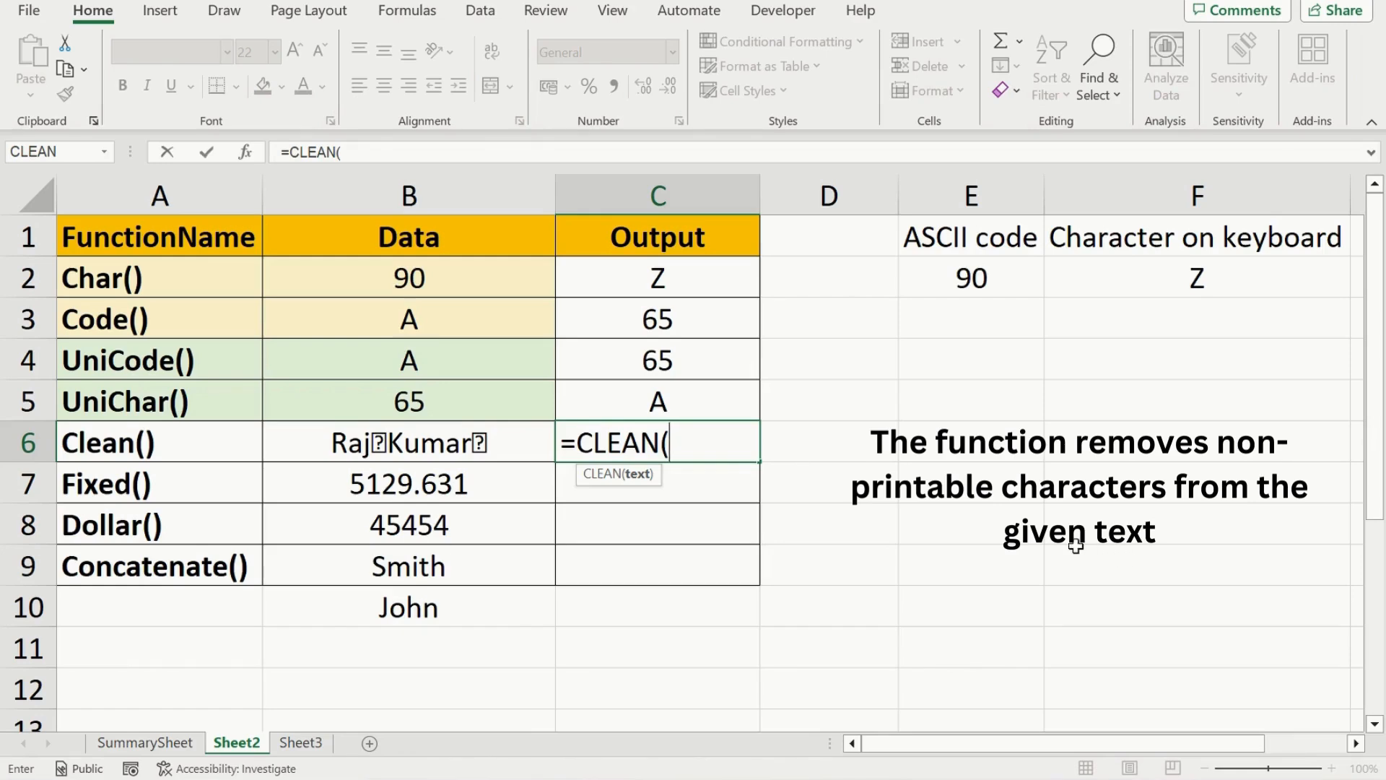
{"action": "left_click", "coordinate": [365, 444]}
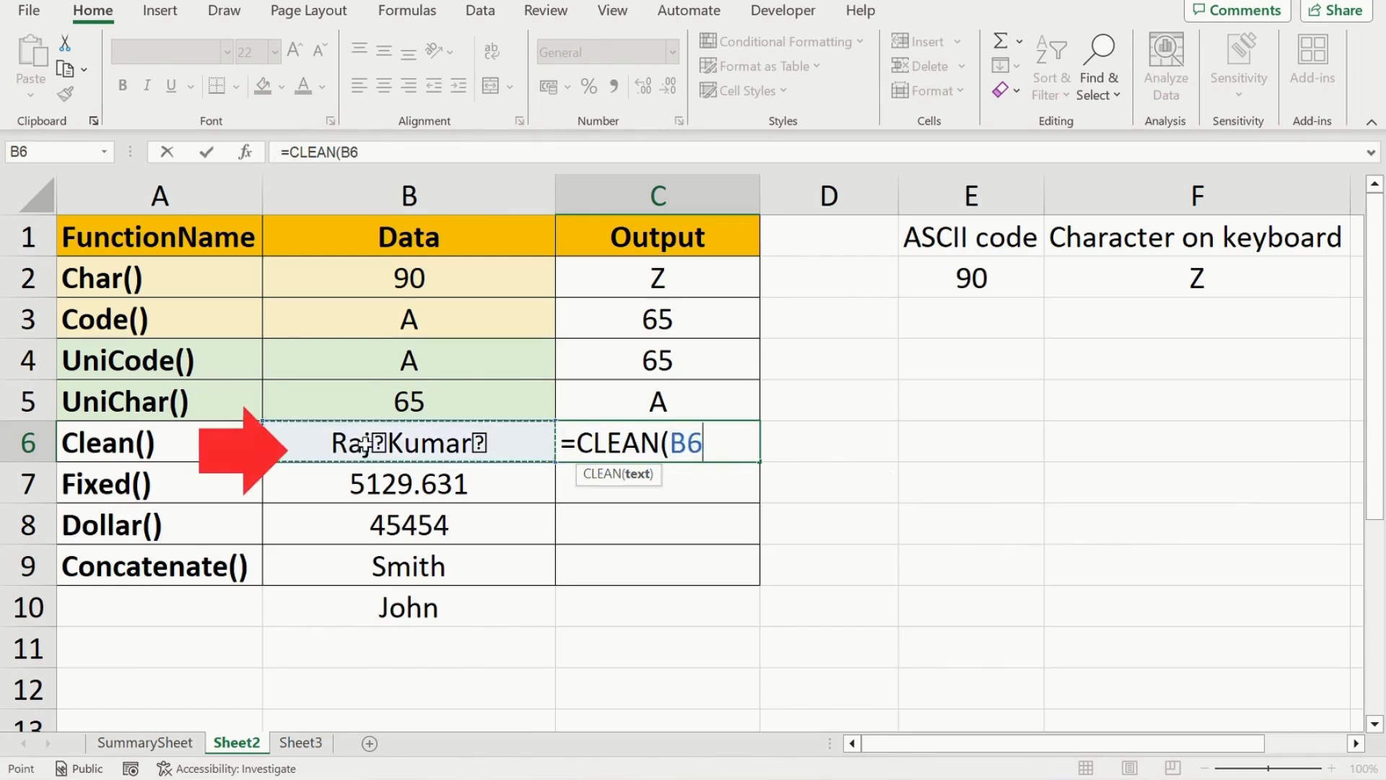
{"action": "type", "text": ")"}
{"action": "key", "text": "Return"}
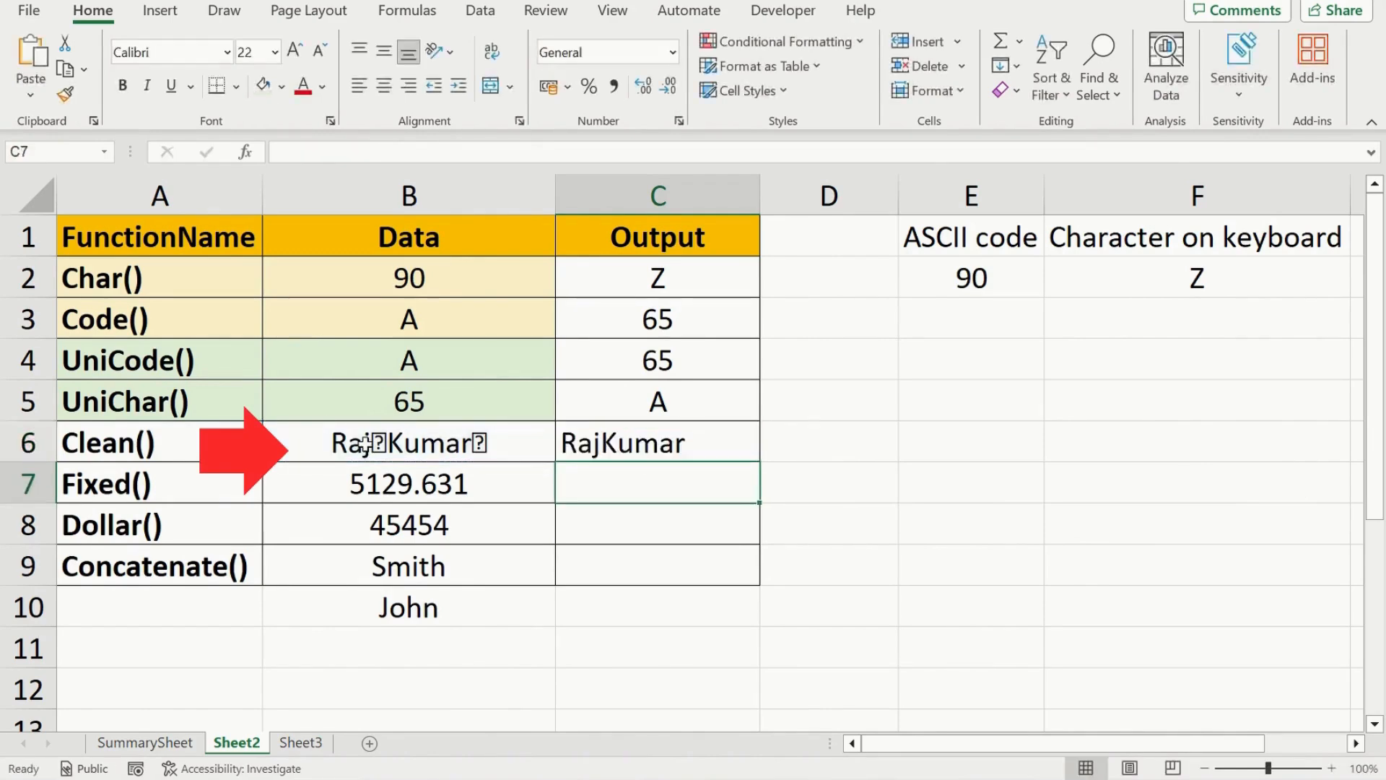
{"action": "key", "text": "Up"}
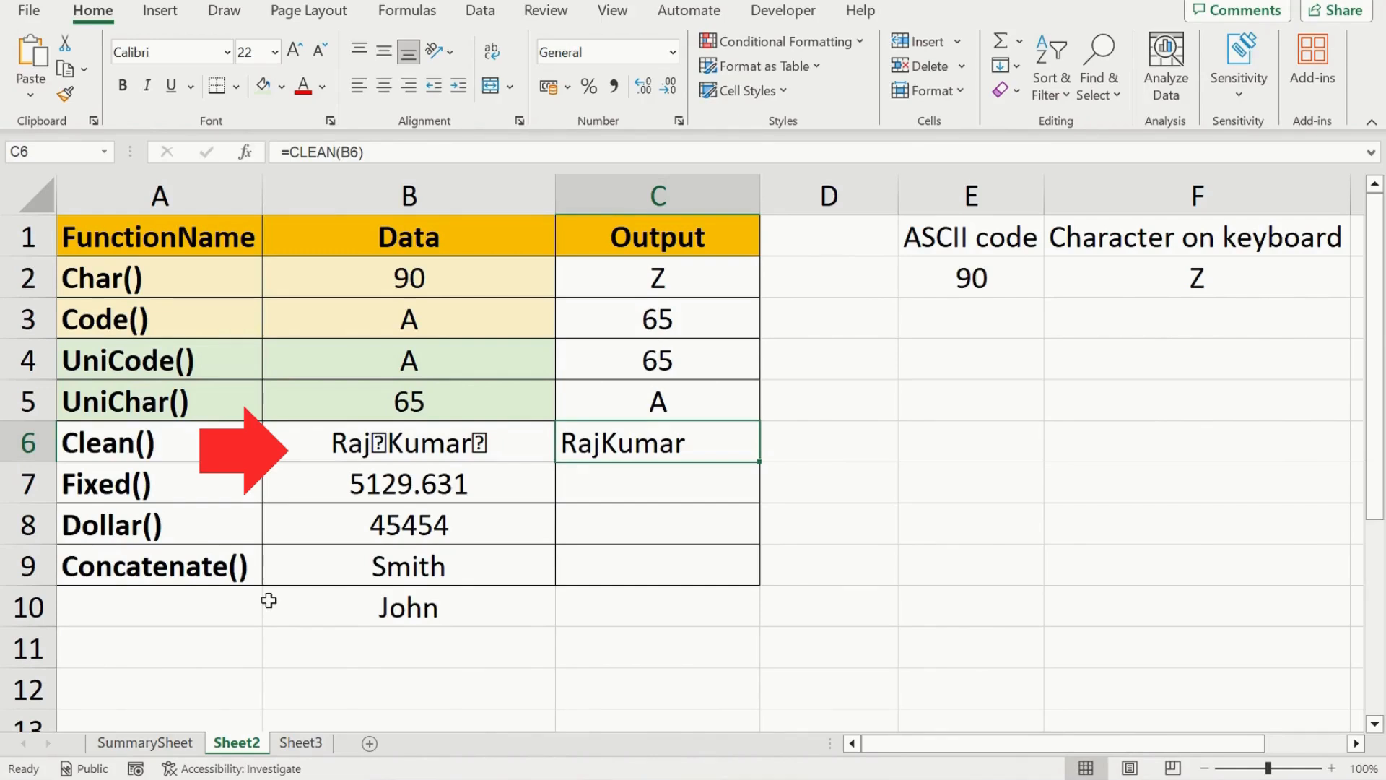
Step: Enter a FIXED formula in C7 that rounds the number in B7 to 2 decimals
{"action": "key", "text": "Down"}
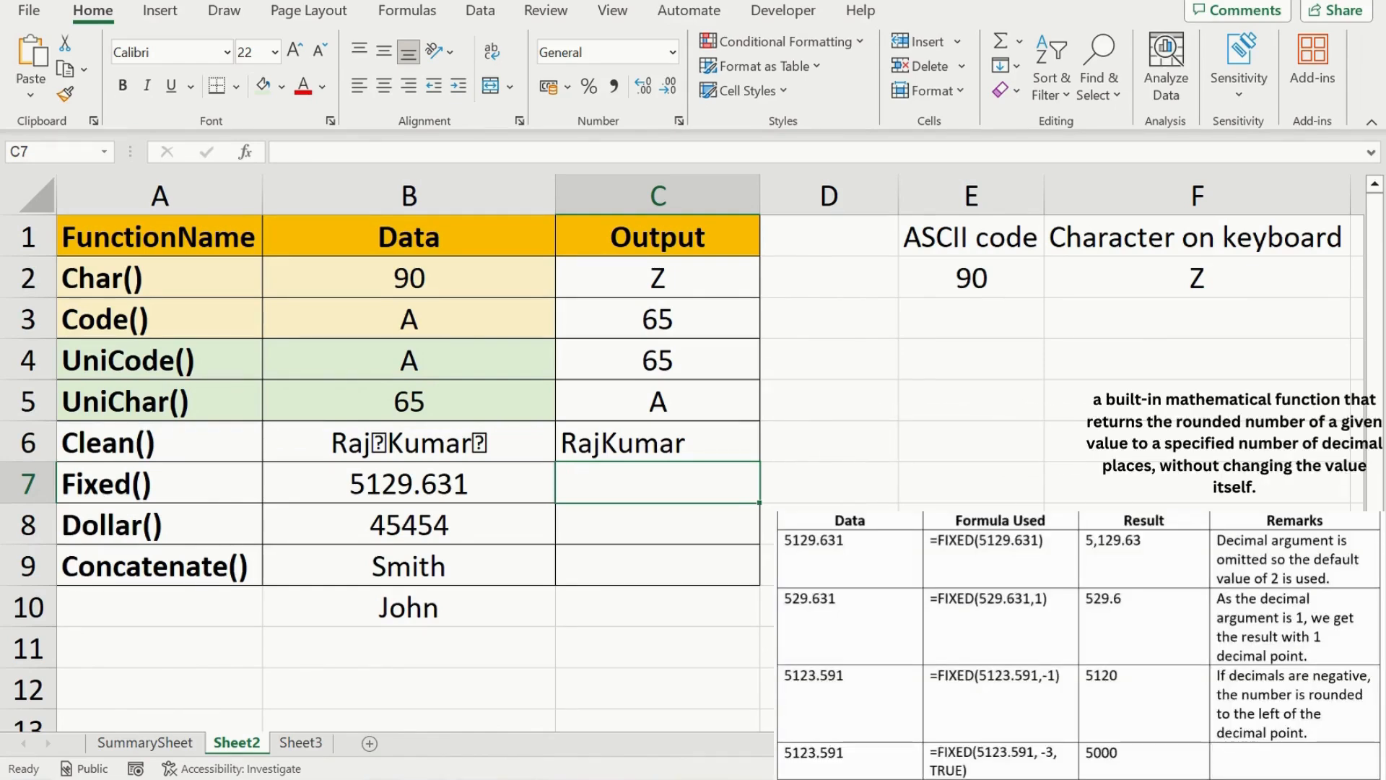
{"action": "type", "text": "=fix"}
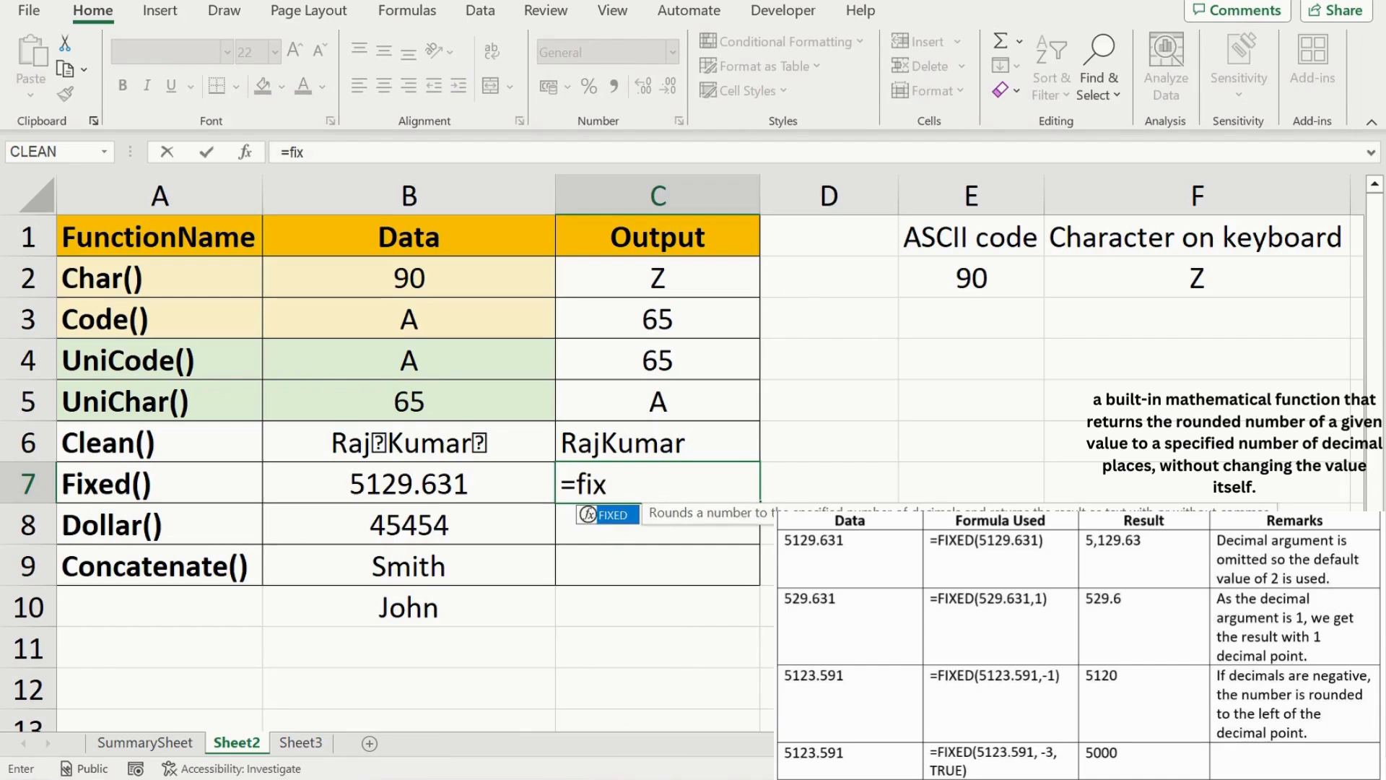
{"action": "key", "text": "Tab"}
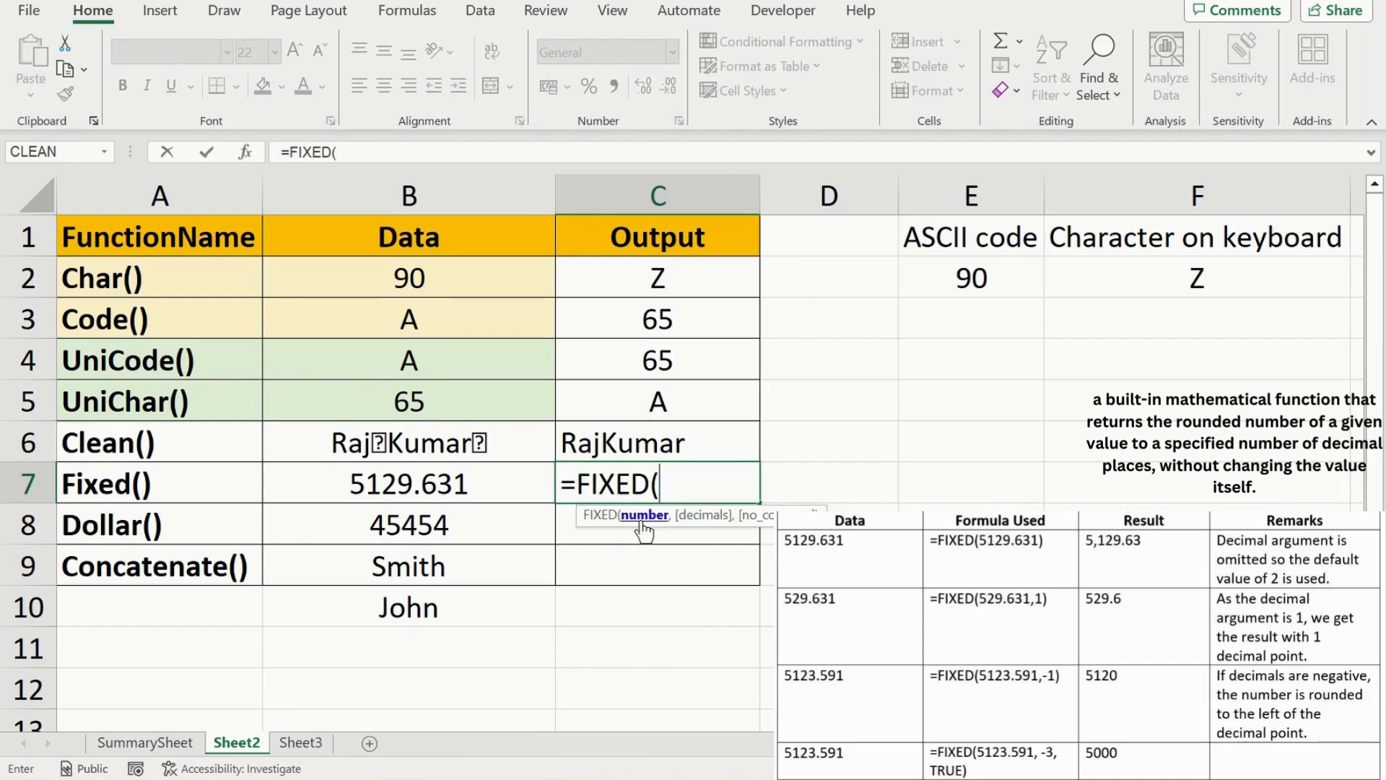
{"action": "left_click", "coordinate": [417, 486]}
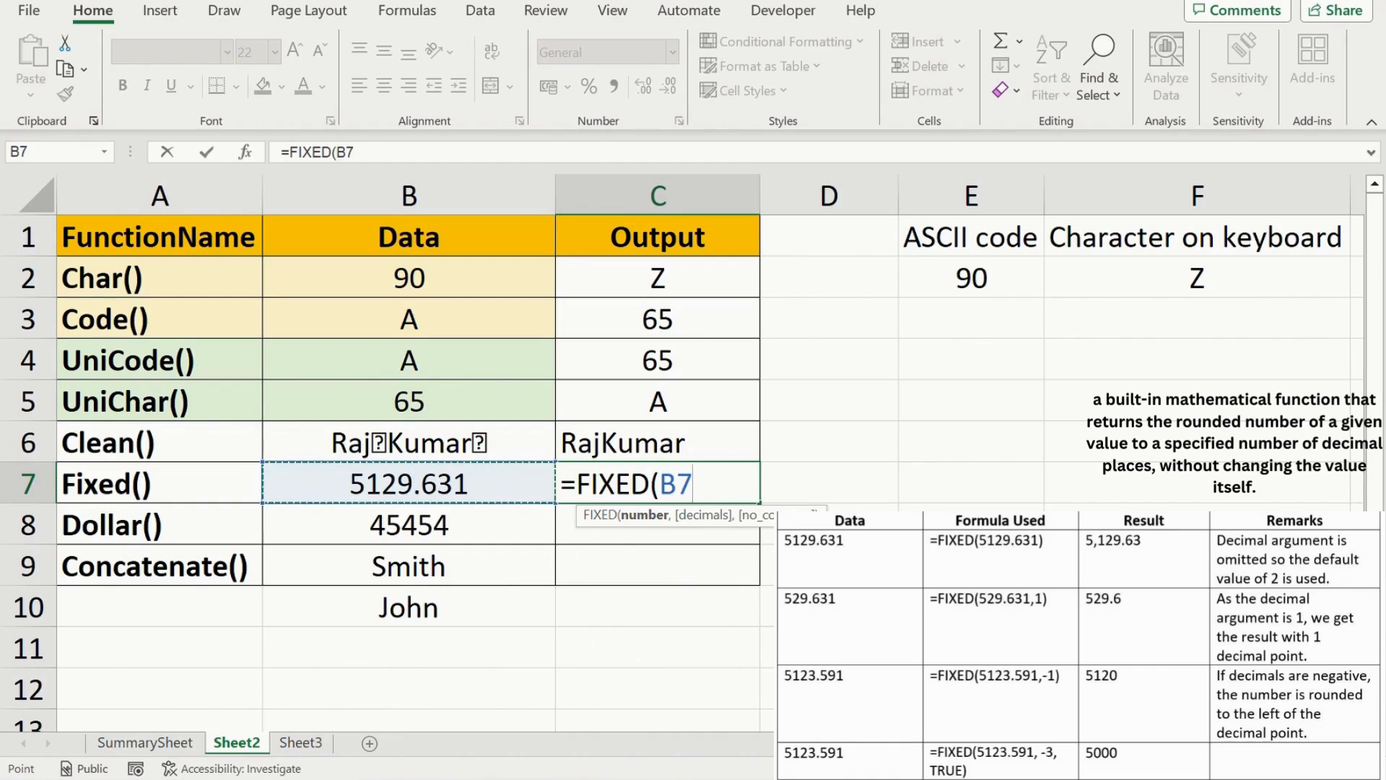
{"action": "type", "text": ","}
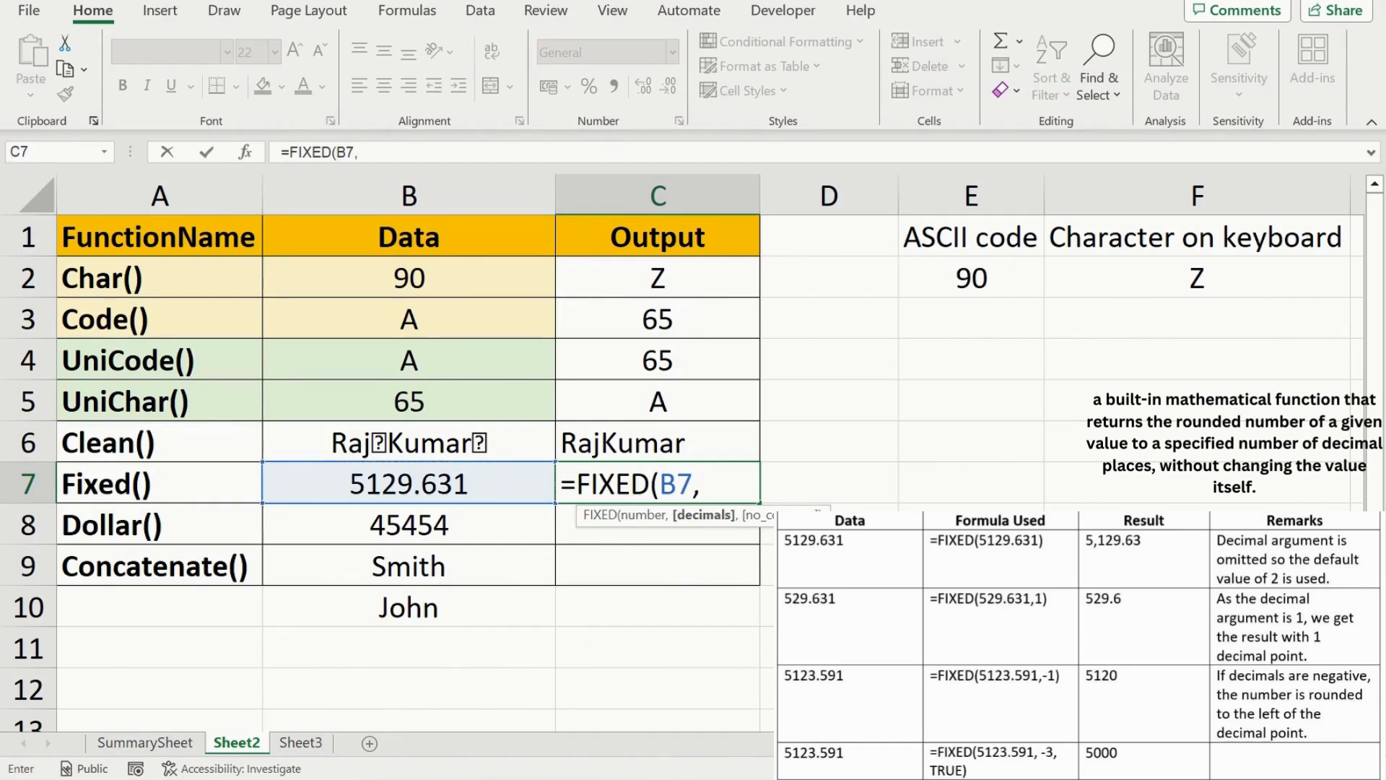
{"action": "type", "text": "2)"}
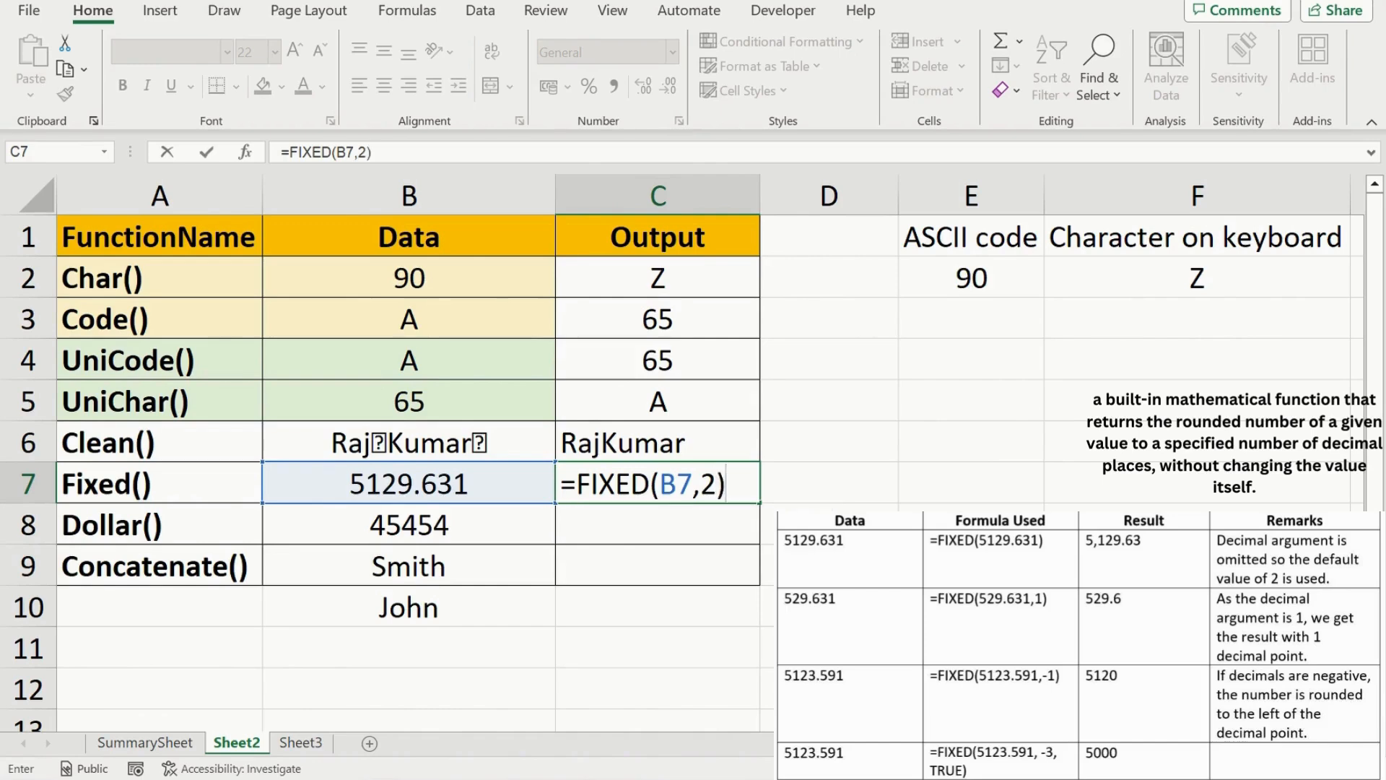
{"action": "key", "text": "Return"}
Step: Add TRUE as the no_commas argument of the FIXED formula in C7
{"action": "key", "text": "Up"}
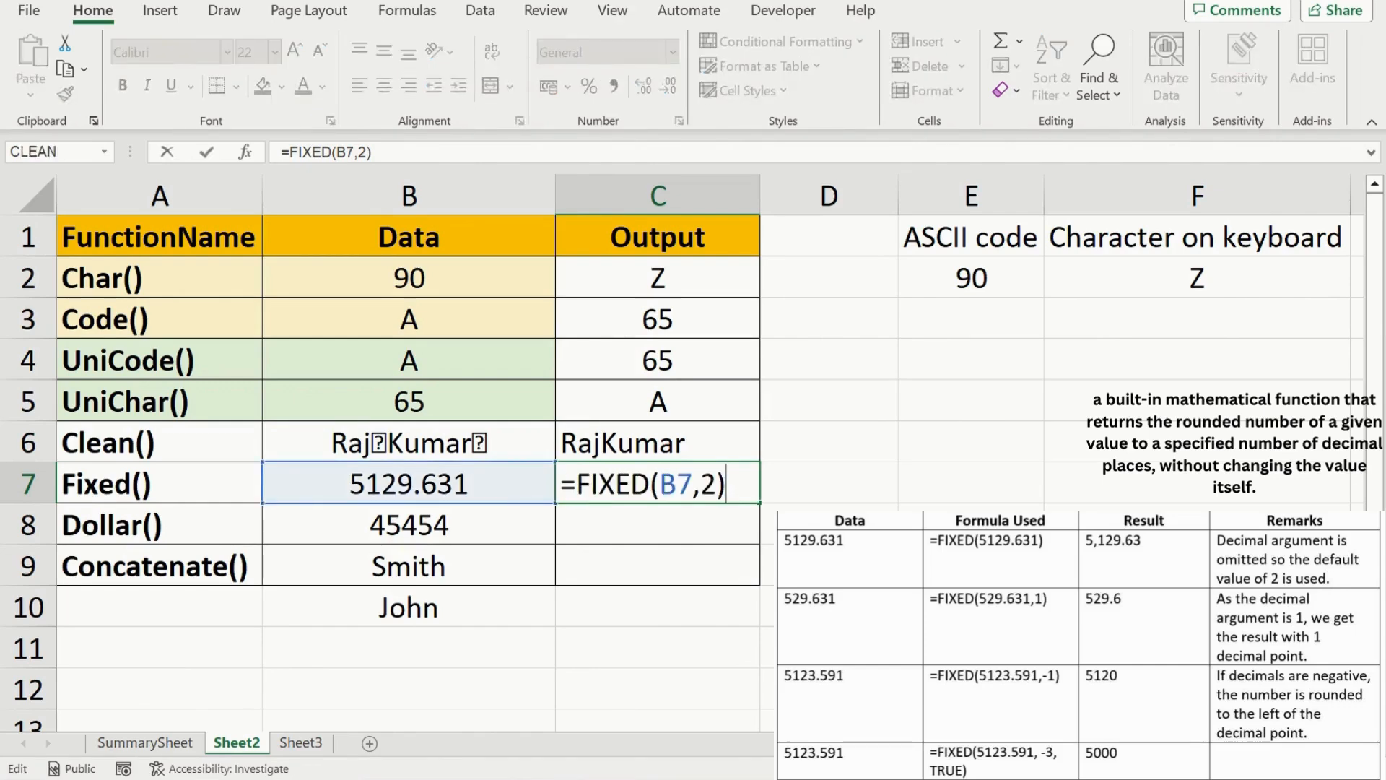
{"action": "key", "text": "BackSpace"}
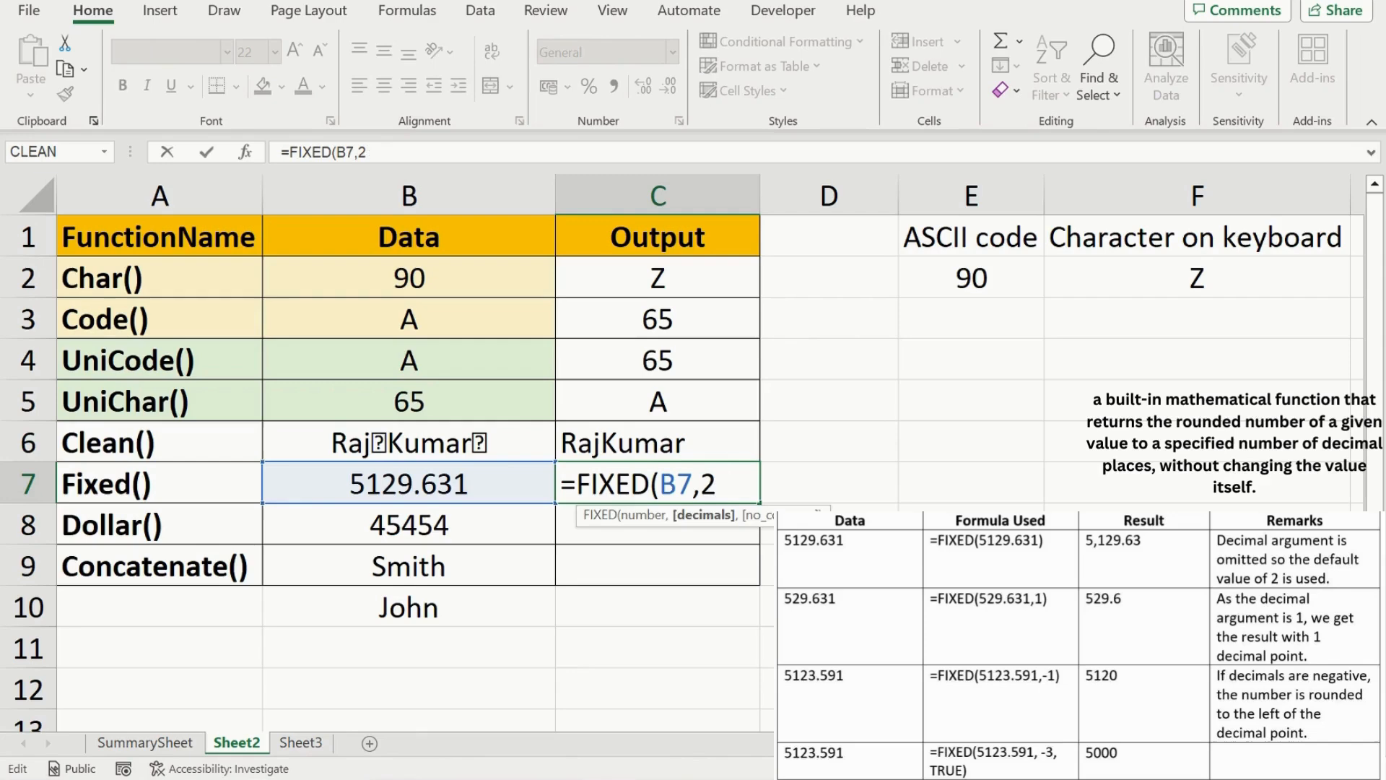
{"action": "type", "text": ","}
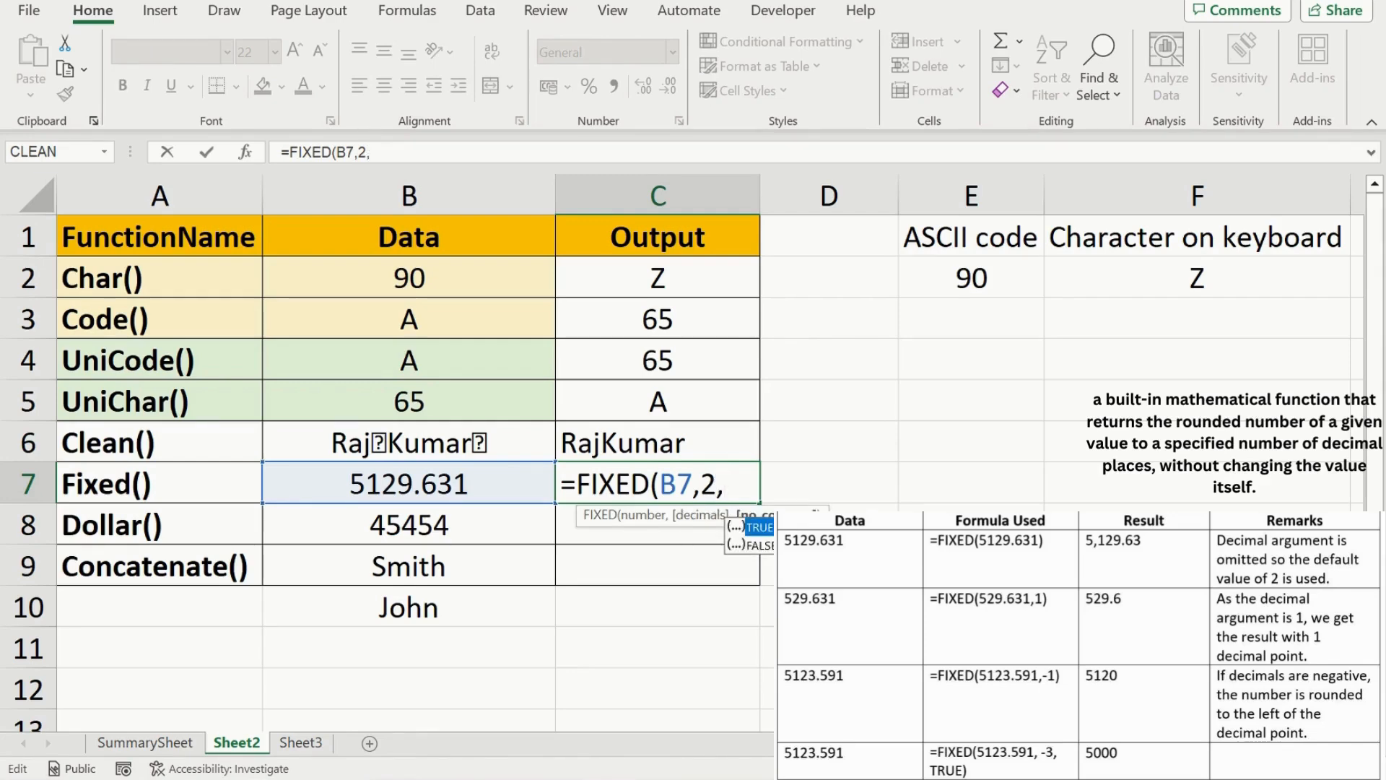
{"action": "key", "text": "Tab"}
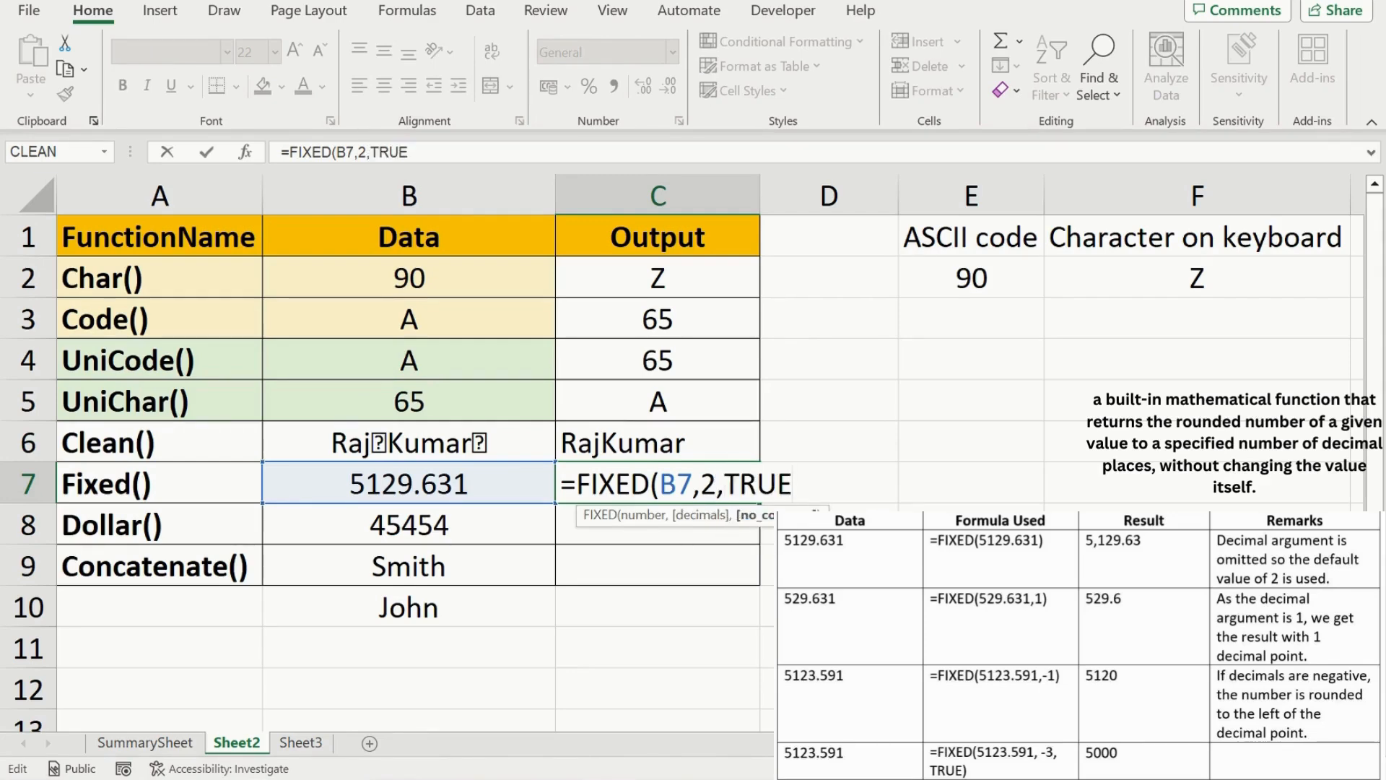
{"action": "type", "text": ")"}
{"action": "key", "text": "Return"}
Step: Change the no_commas argument of the FIXED formula in C7 to FALSE
{"action": "key", "text": "Up"}
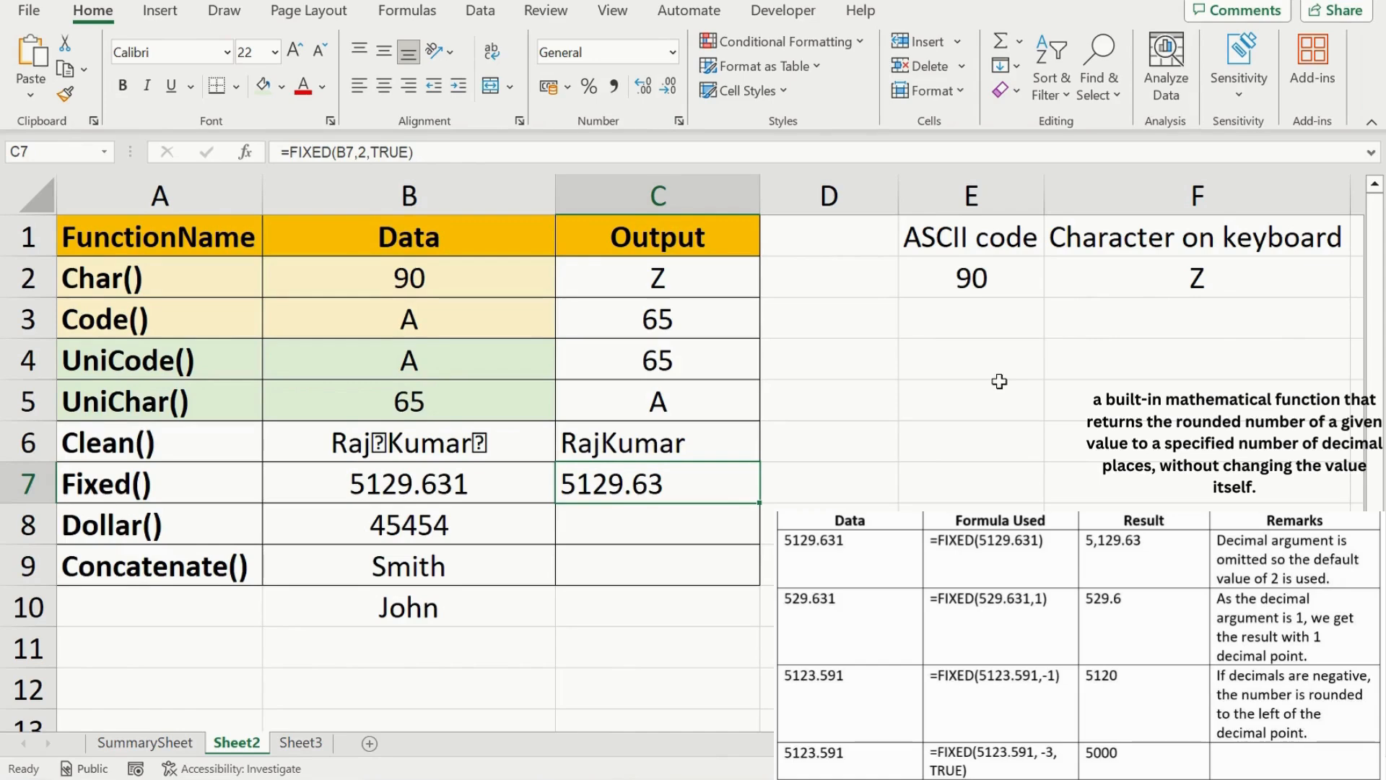
{"action": "key", "text": "F2"}
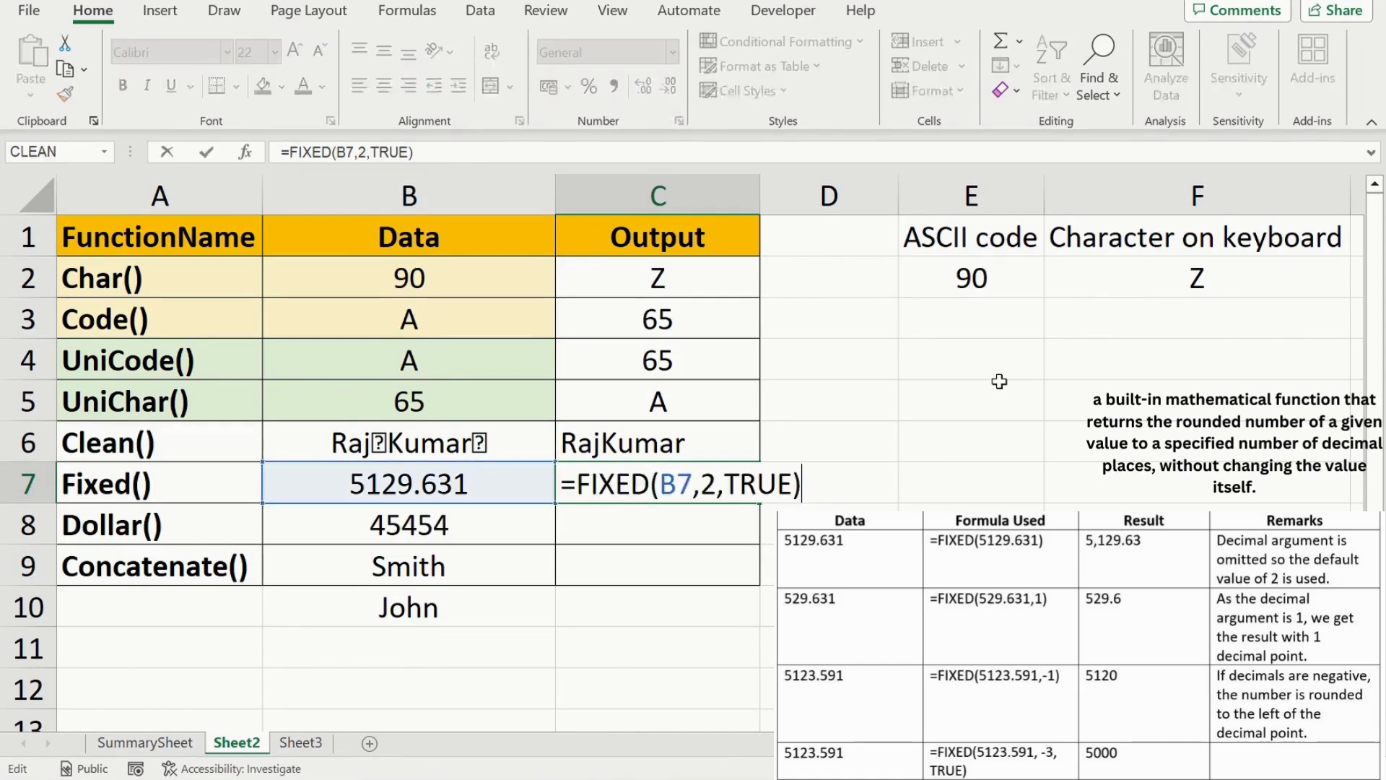
{"action": "key", "text": "BackSpace"}
{"action": "key", "text": "BackSpace"}
{"action": "key", "text": "BackSpace"}
{"action": "key", "text": "BackSpace"}
{"action": "key", "text": "BackSpace"}
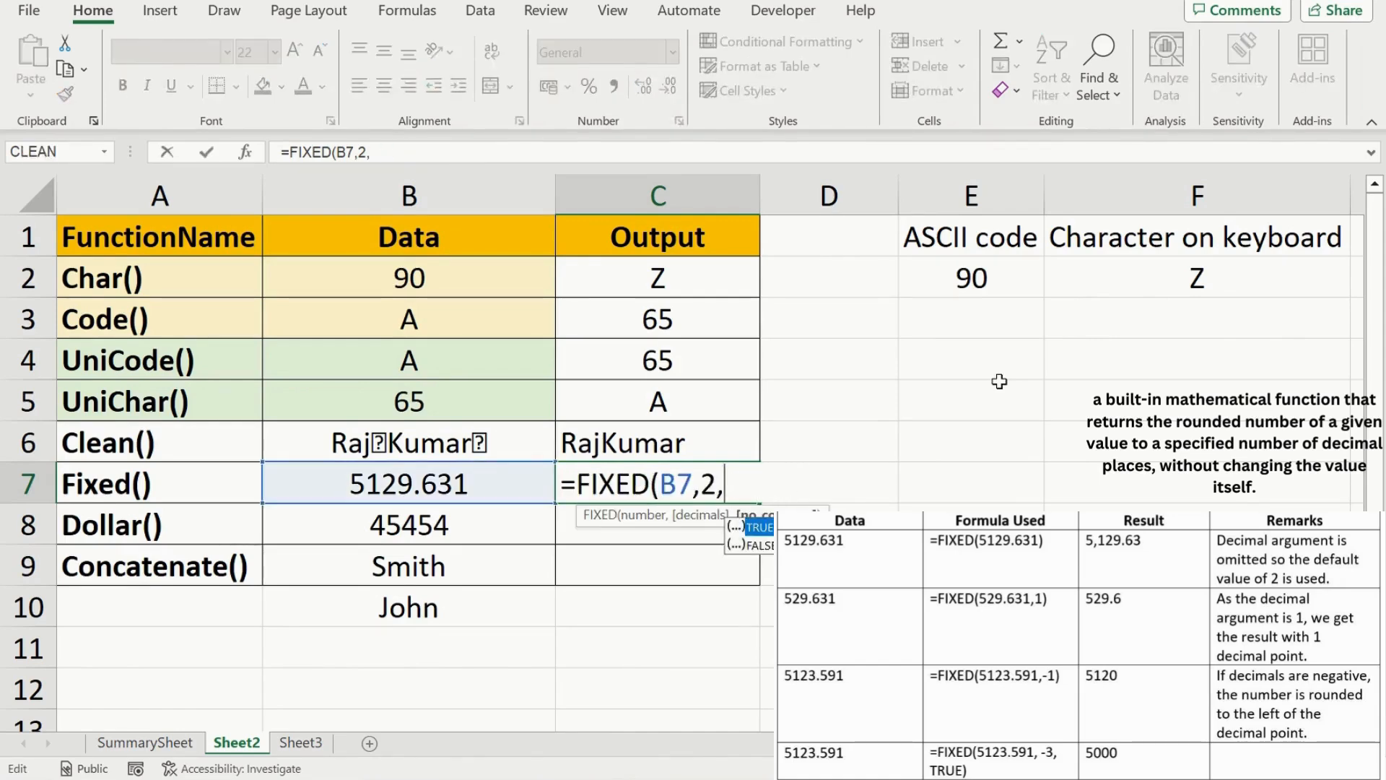
{"action": "key", "text": "Down"}
{"action": "key", "text": "Tab"}
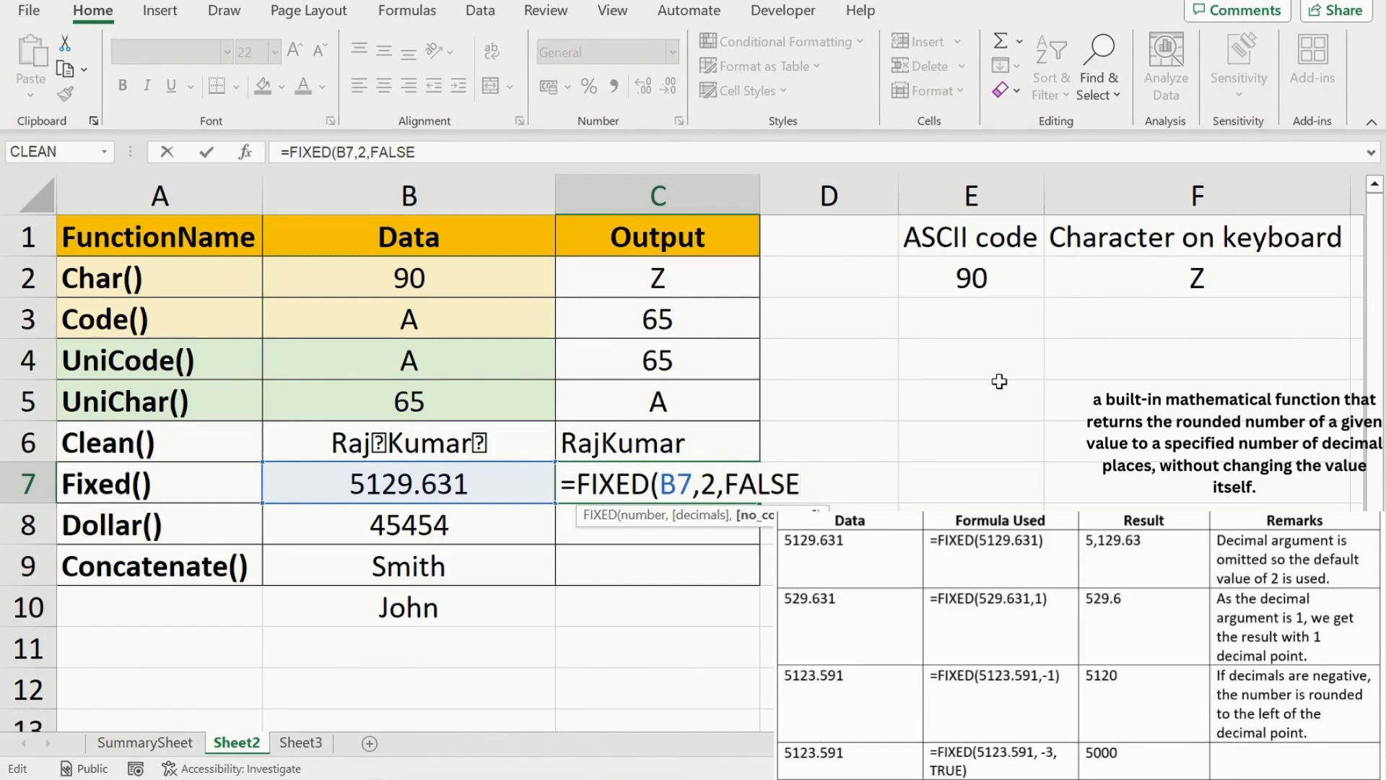
{"action": "type", "text": ")"}
{"action": "key", "text": "Return"}
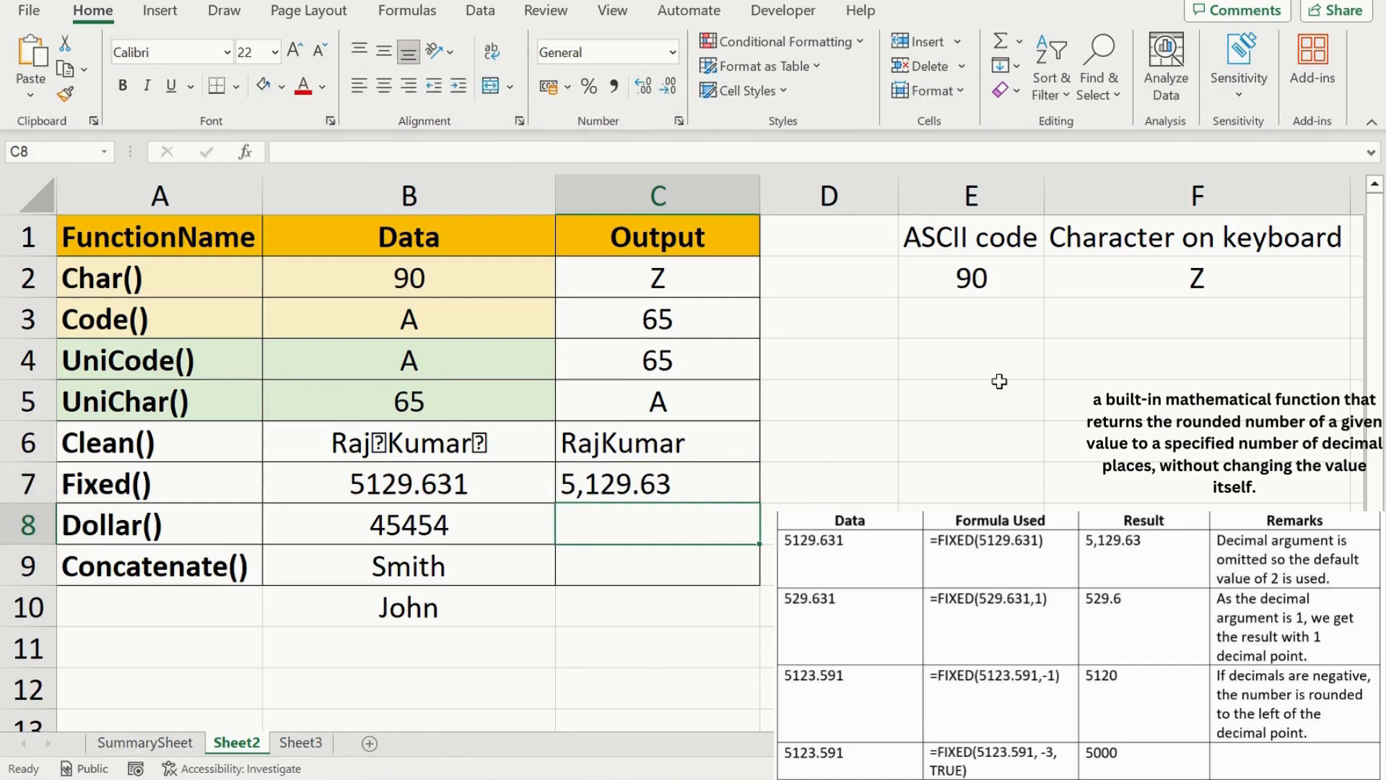
Step: Change the decimals argument of the FIXED formula in C7 to -2
{"action": "key", "text": "Up"}
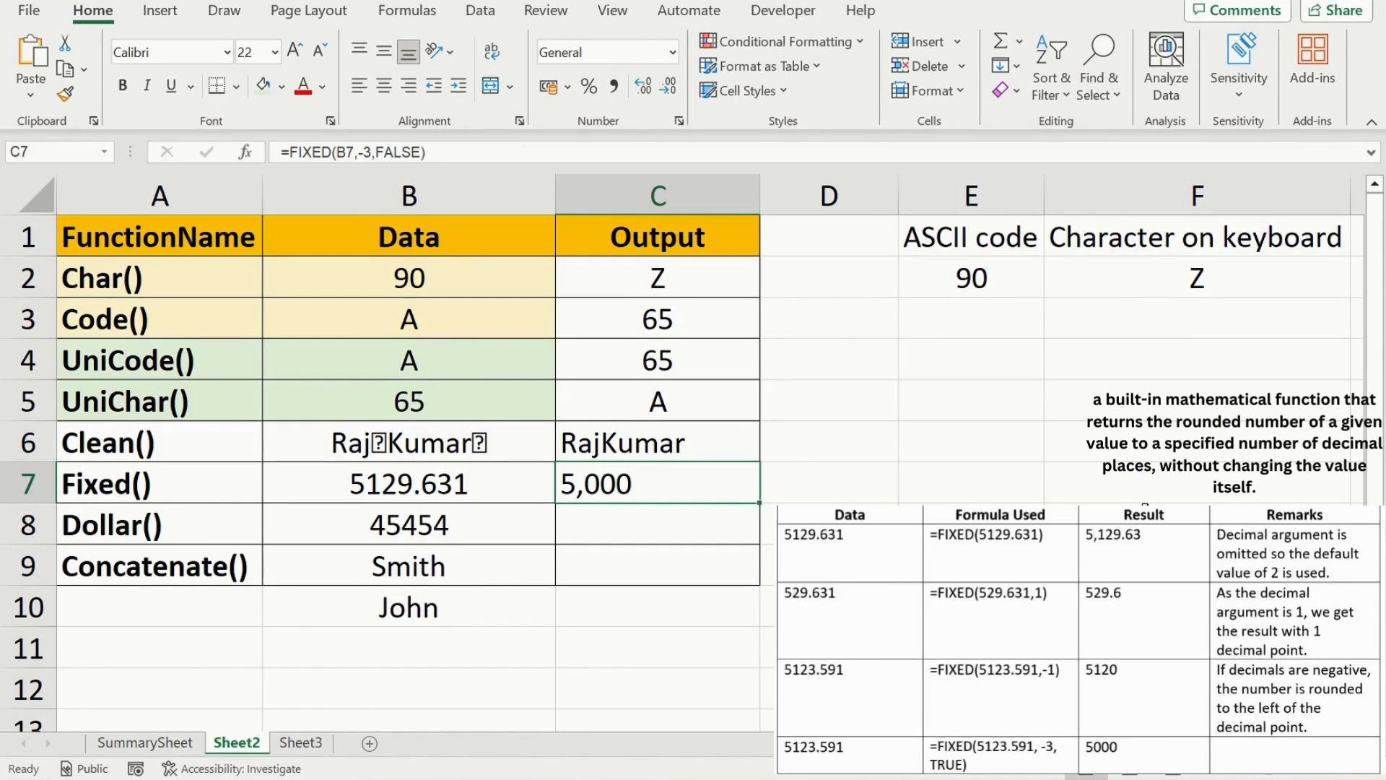
{"action": "key", "text": "F2"}
{"action": "key", "text": "Left"}
{"action": "key", "text": "Left"}
{"action": "key", "text": "Left"}
{"action": "key", "text": "Left"}
{"action": "key", "text": "Left"}
{"action": "key", "text": "Left"}
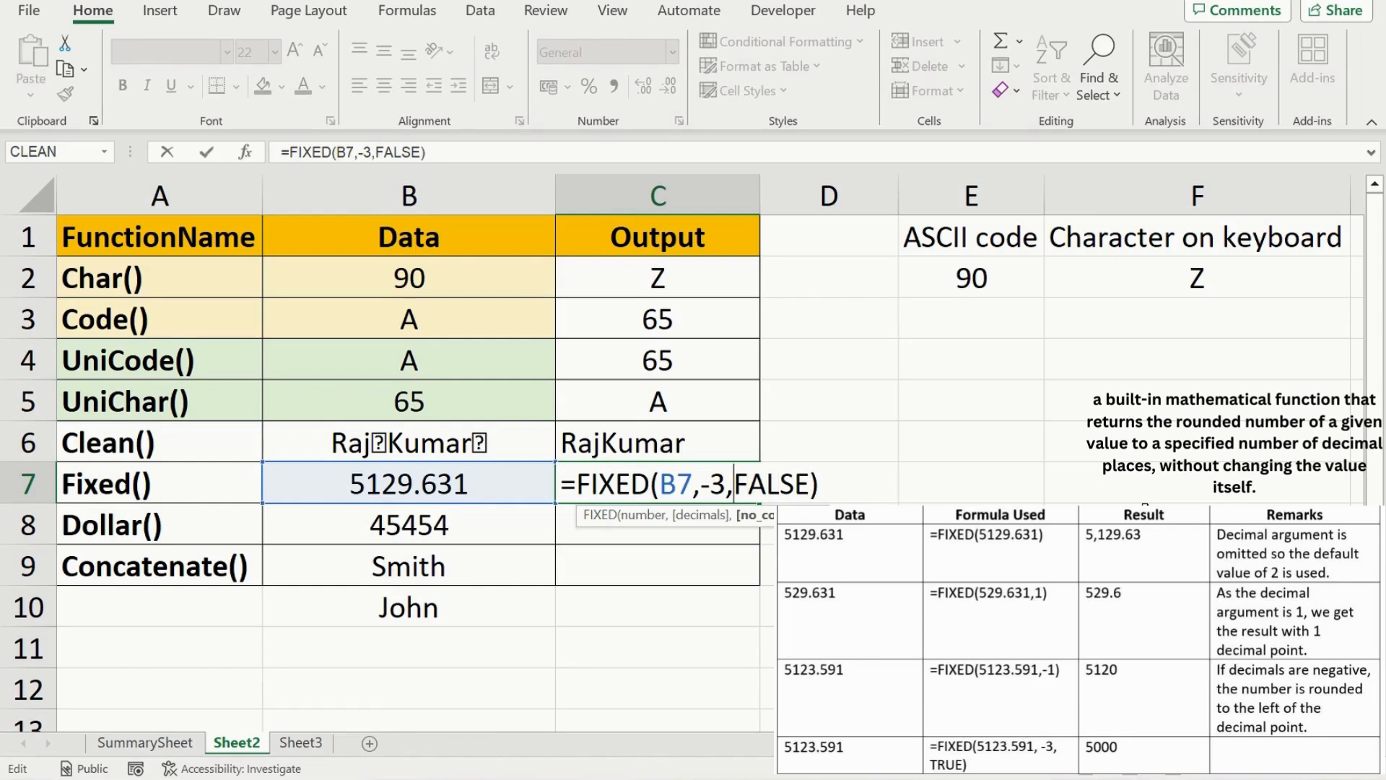
{"action": "key", "text": "Left"}
{"action": "key", "text": "BackSpace"}
{"action": "type", "text": "2"}
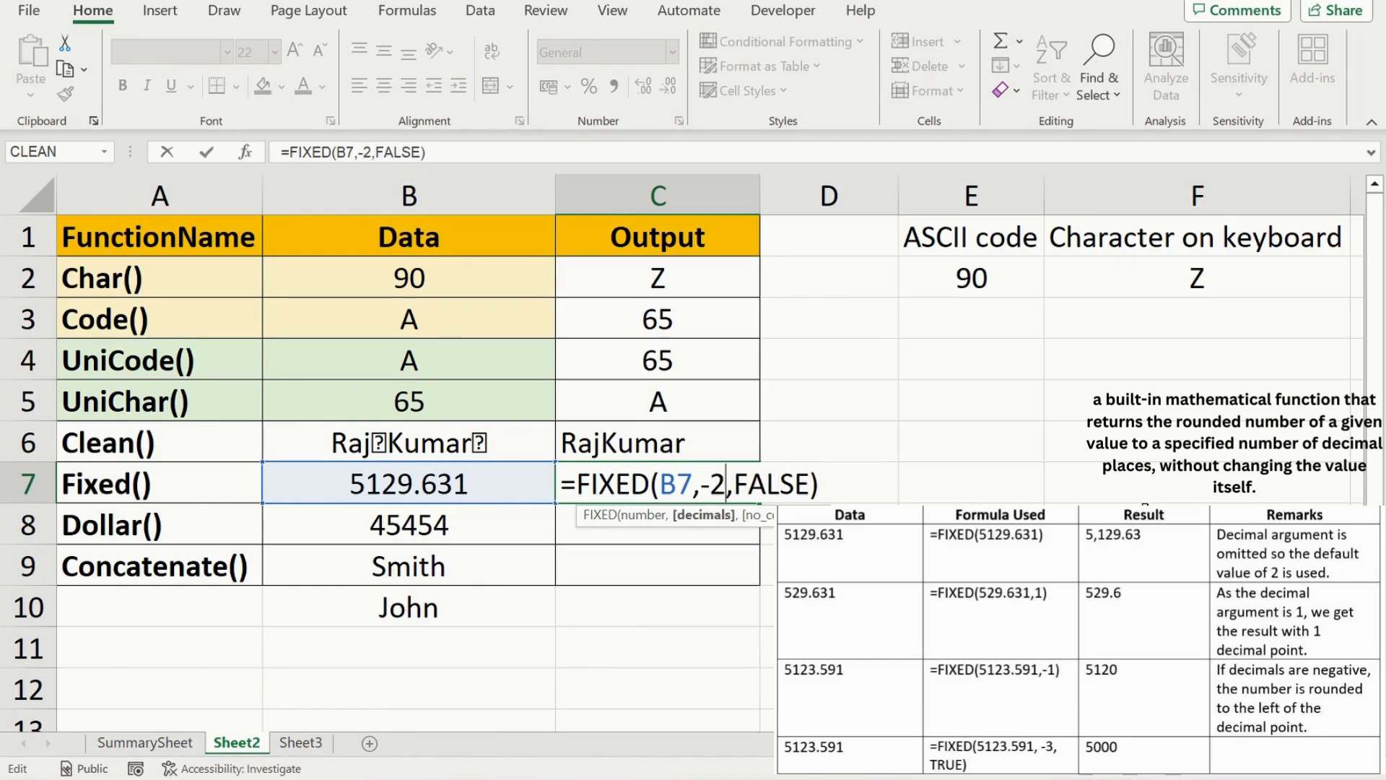
{"action": "key", "text": "Return"}
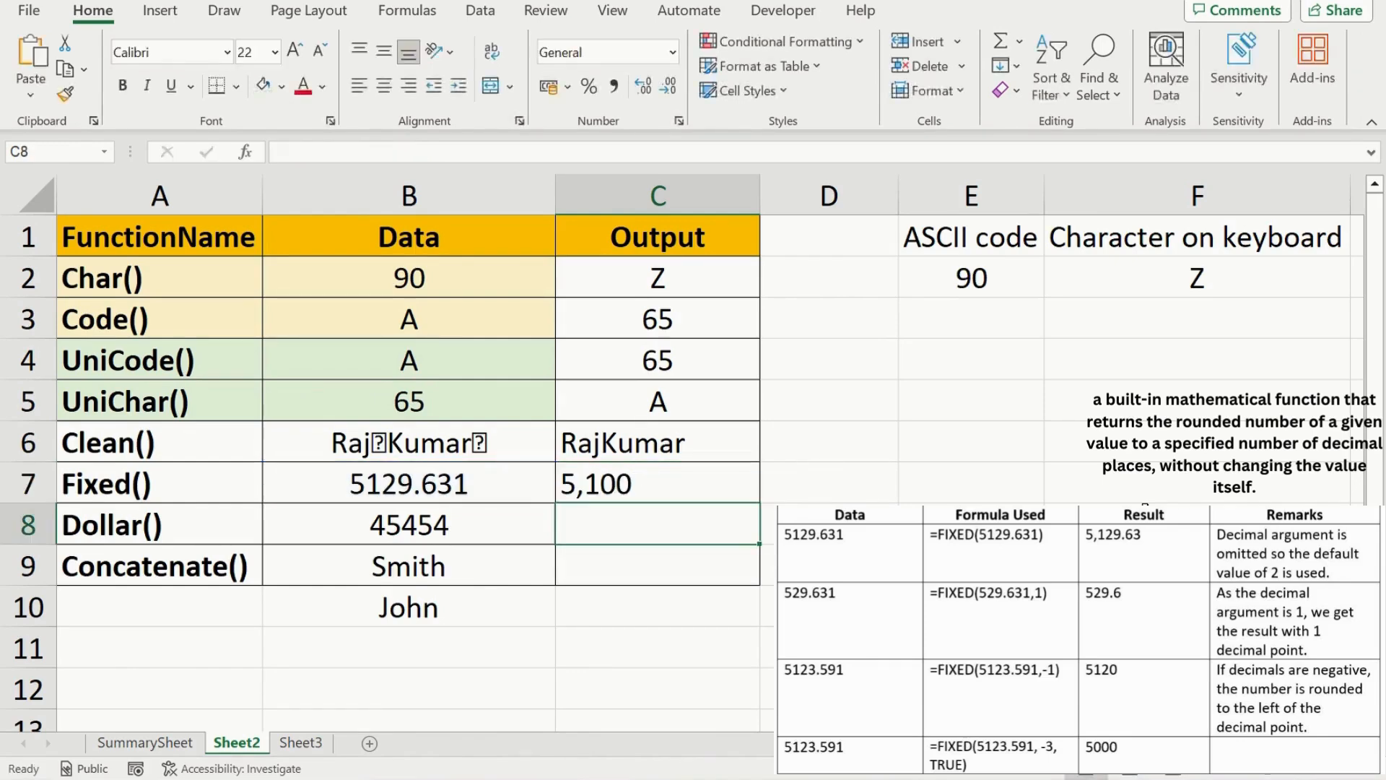
{"action": "left_click", "coordinate": [656, 483]}
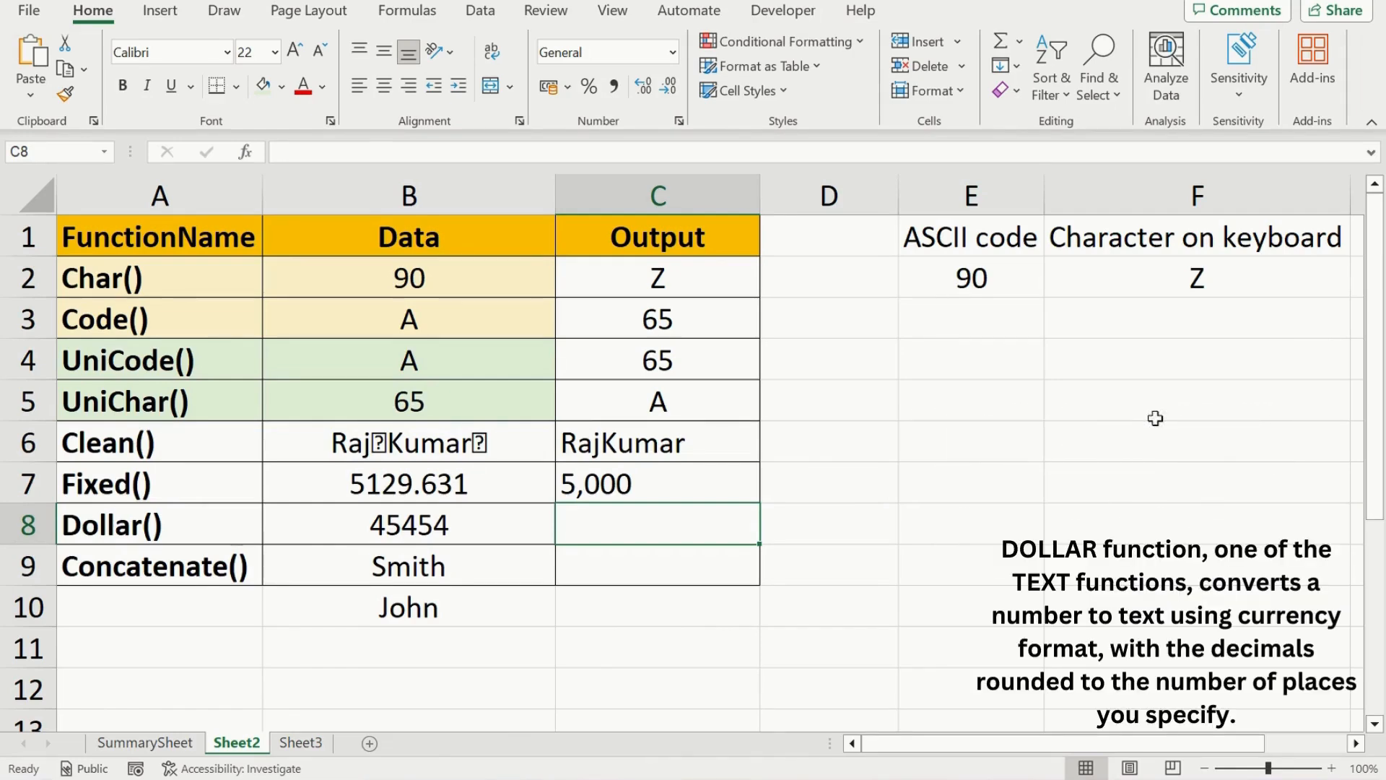
Step: Enter a DOLLAR formula in C8 that converts the number in B8 to currency text with 2 decimals
{"action": "type", "text": "=doll"}
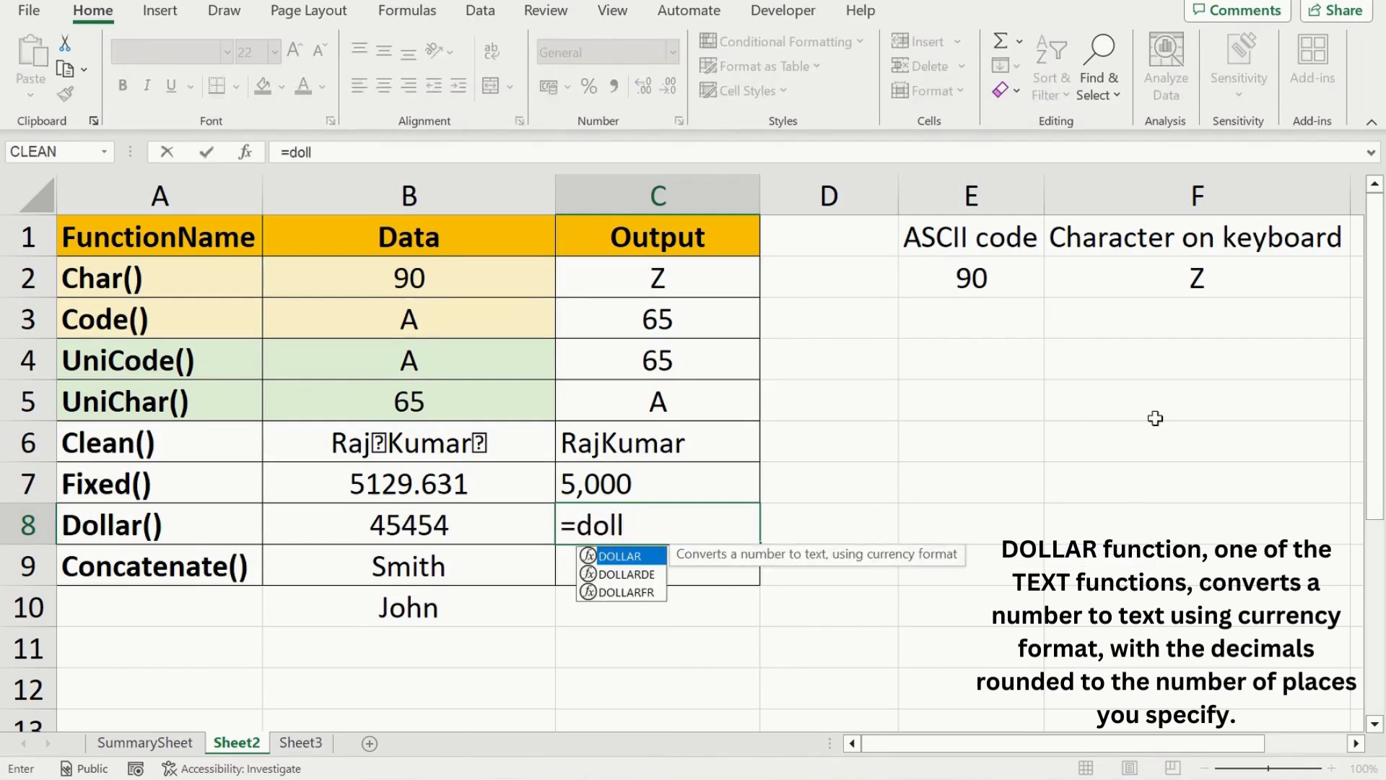
{"action": "key", "text": "Tab"}
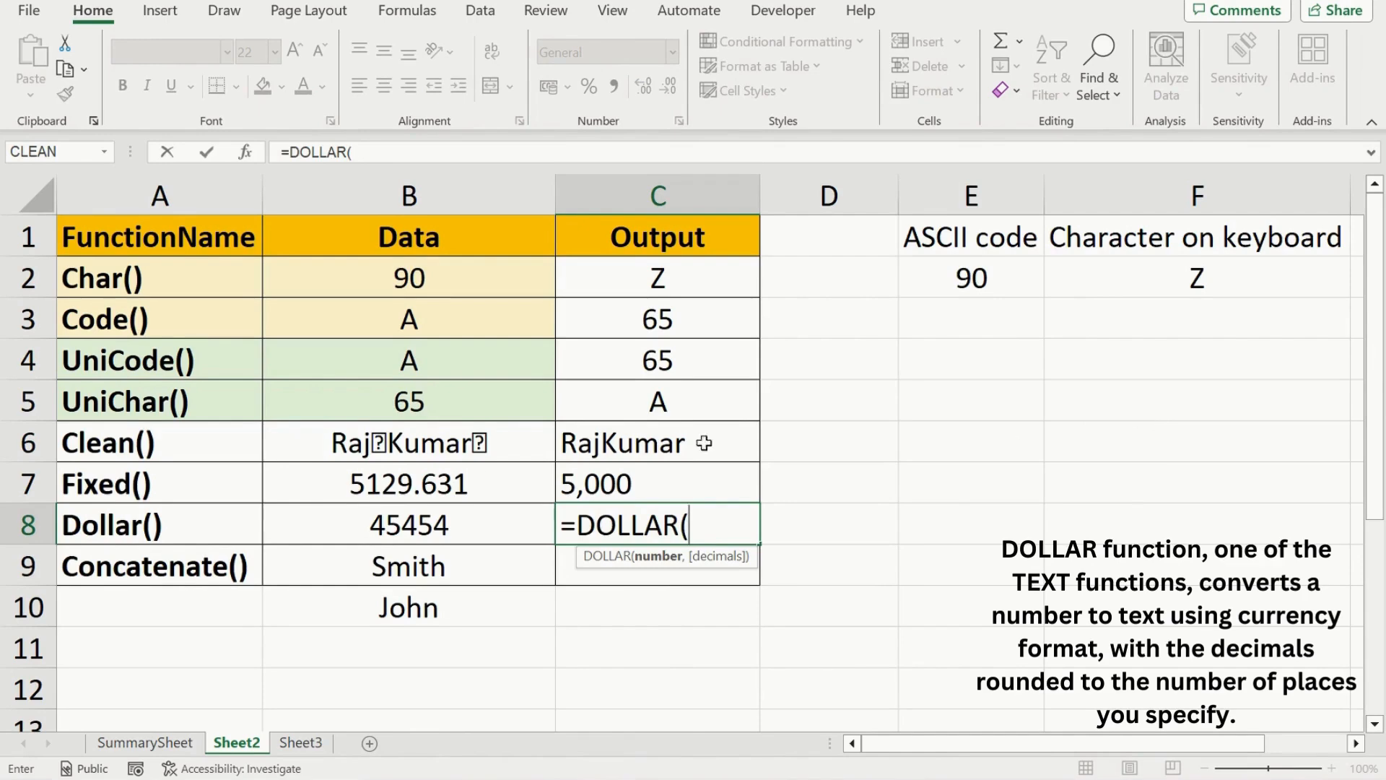
{"action": "left_click", "coordinate": [414, 525]}
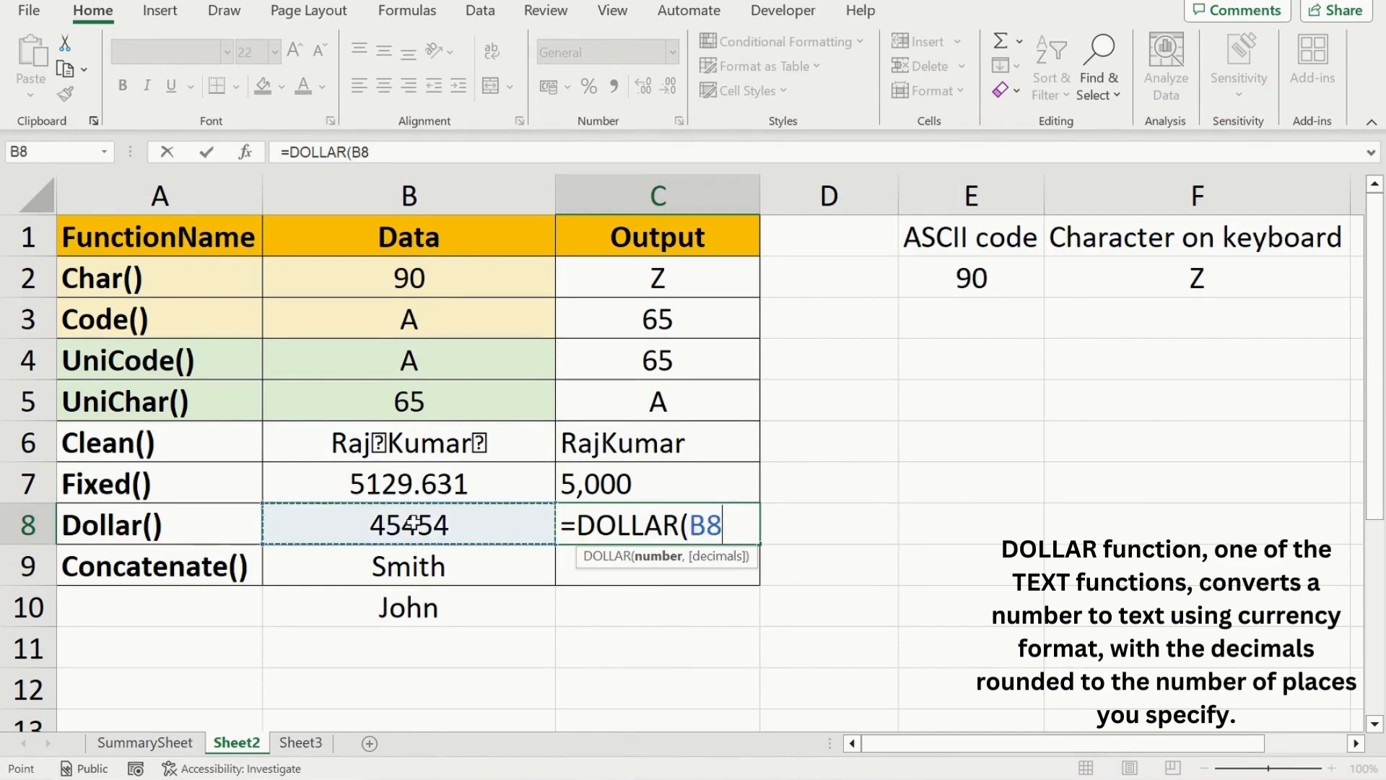
{"action": "type", "text": ","}
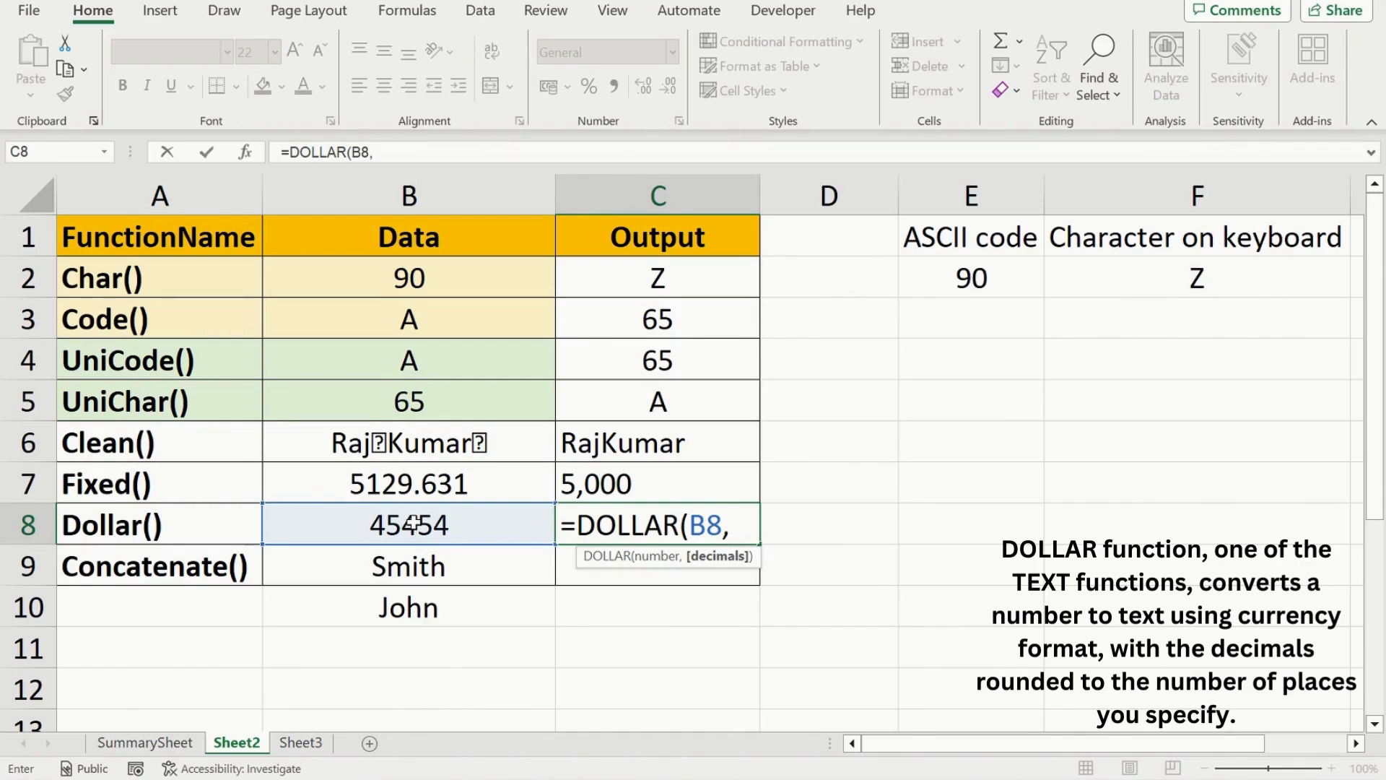
{"action": "type", "text": "2)"}
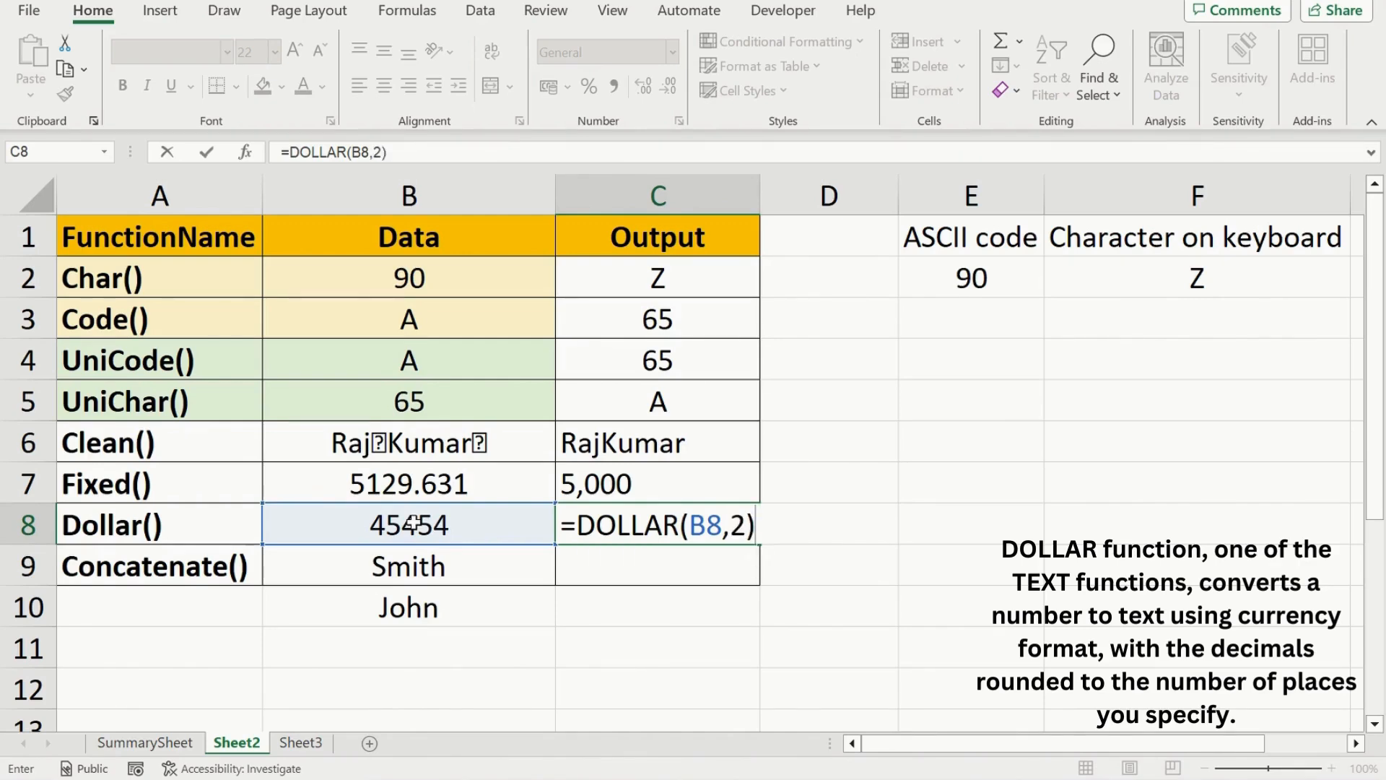
{"action": "key", "text": "Return"}
{"action": "key", "text": "Up"}
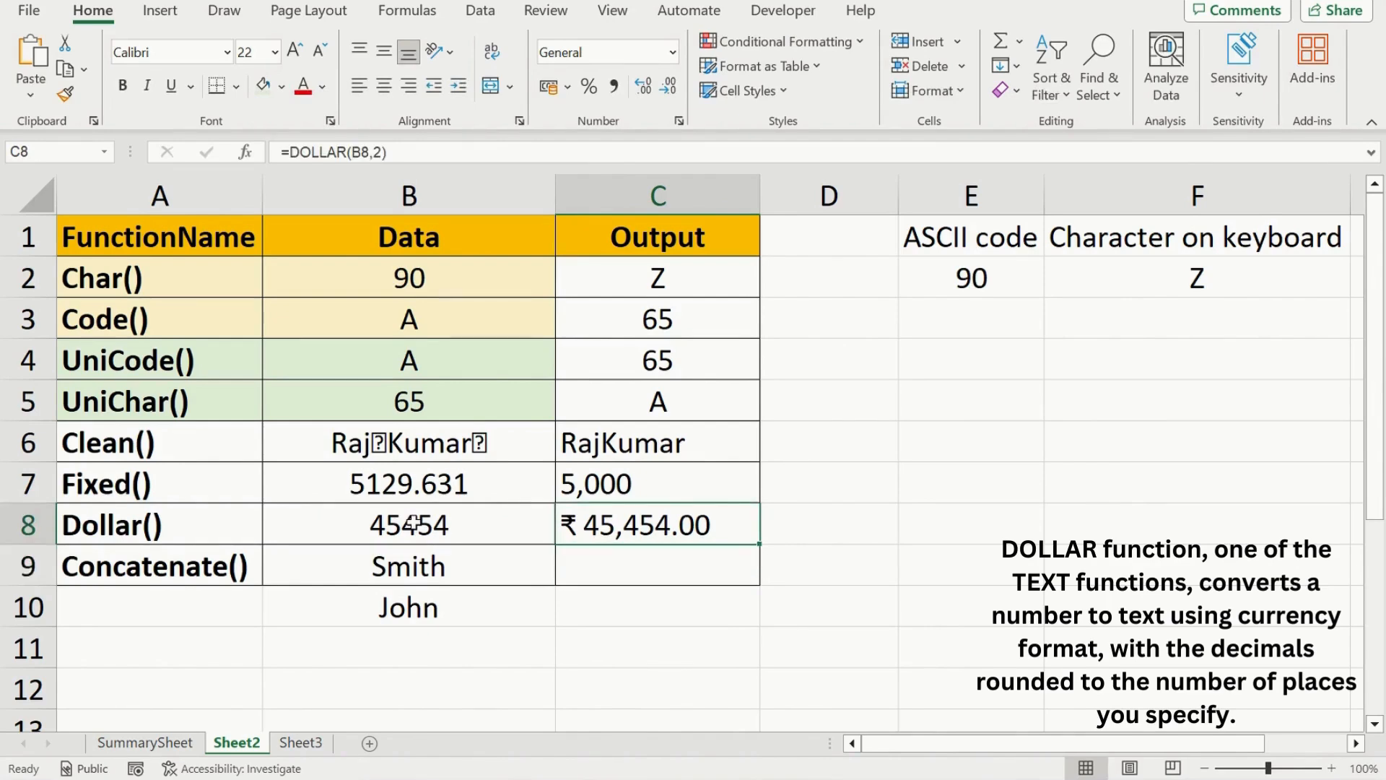
Step: Enter a CONCATENATE formula in C9 that joins the text in B9 and B10
{"action": "key", "text": "Down"}
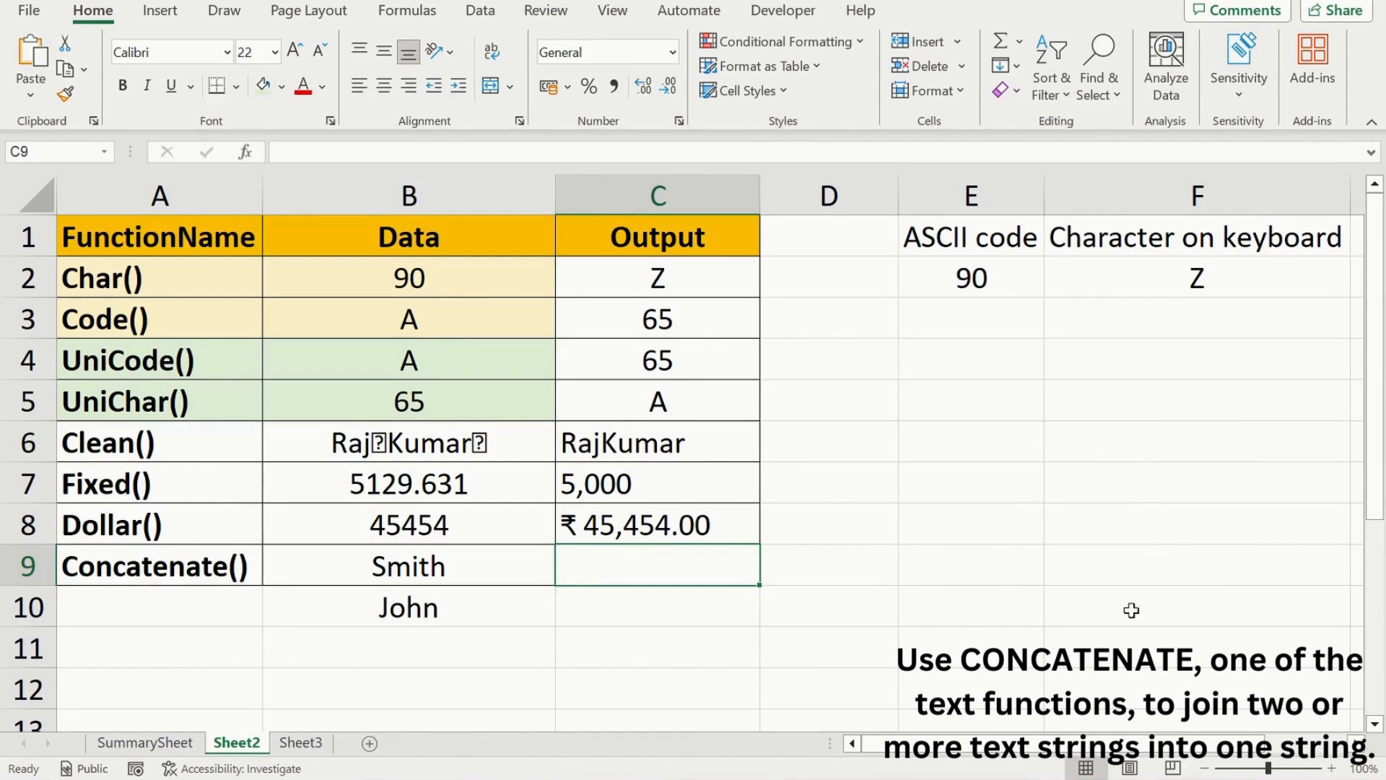
{"action": "type", "text": "=conca"}
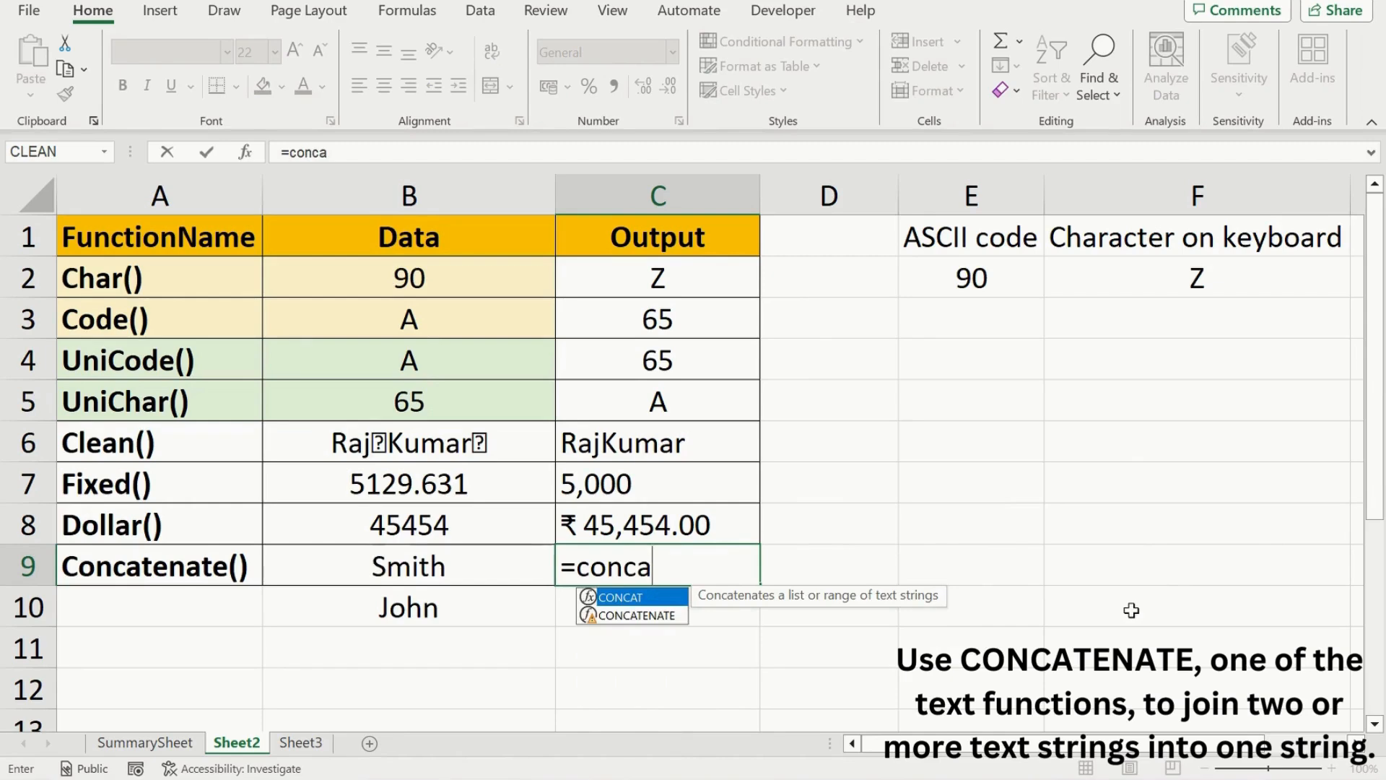
{"action": "key", "text": "Down"}
{"action": "key", "text": "Tab"}
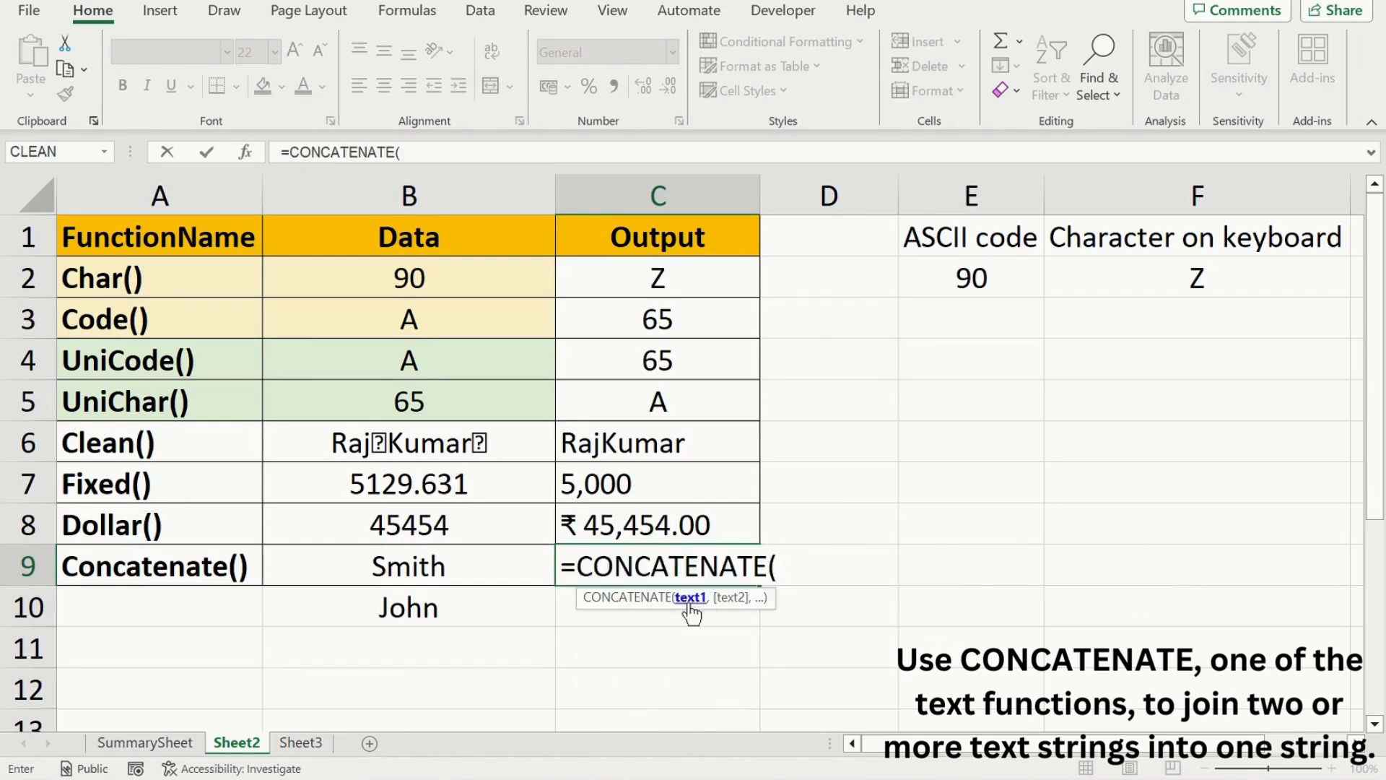
{"action": "left_click", "coordinate": [410, 568]}
{"action": "type", "text": ","}
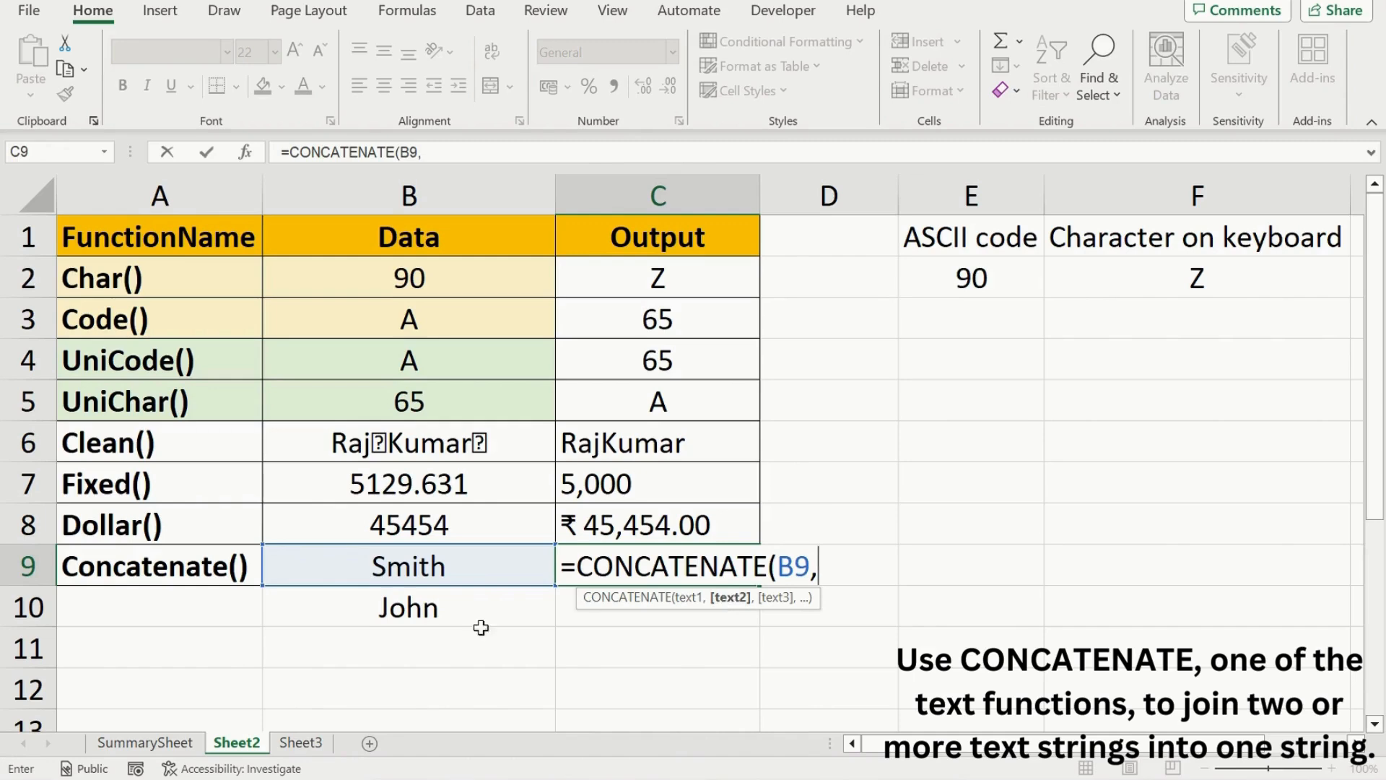
{"action": "left_click", "coordinate": [393, 612]}
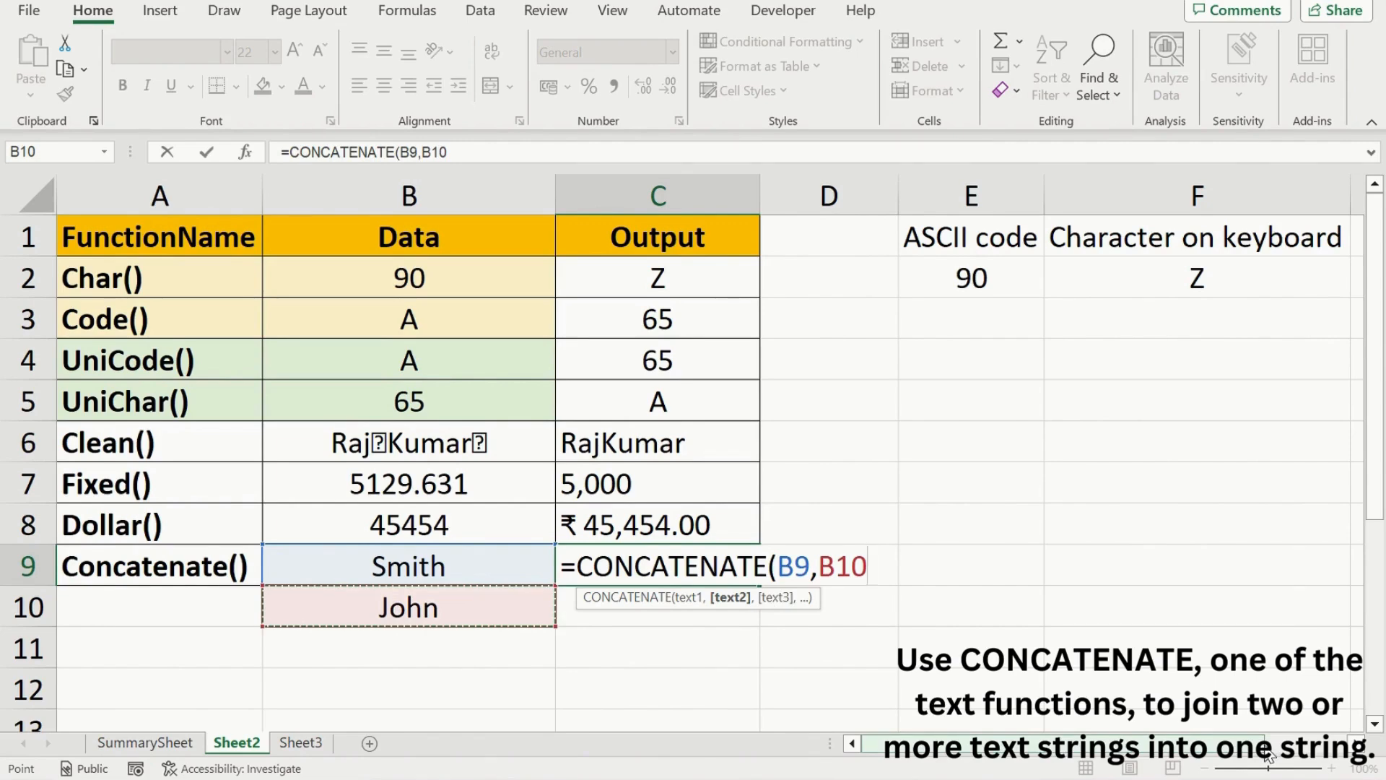
{"action": "type", "text": ")"}
{"action": "key", "text": "Return"}
Step: Insert a space text argument (" ") between B9 and B10 in the CONCATENATE formula in C9
{"action": "key", "text": "Up"}
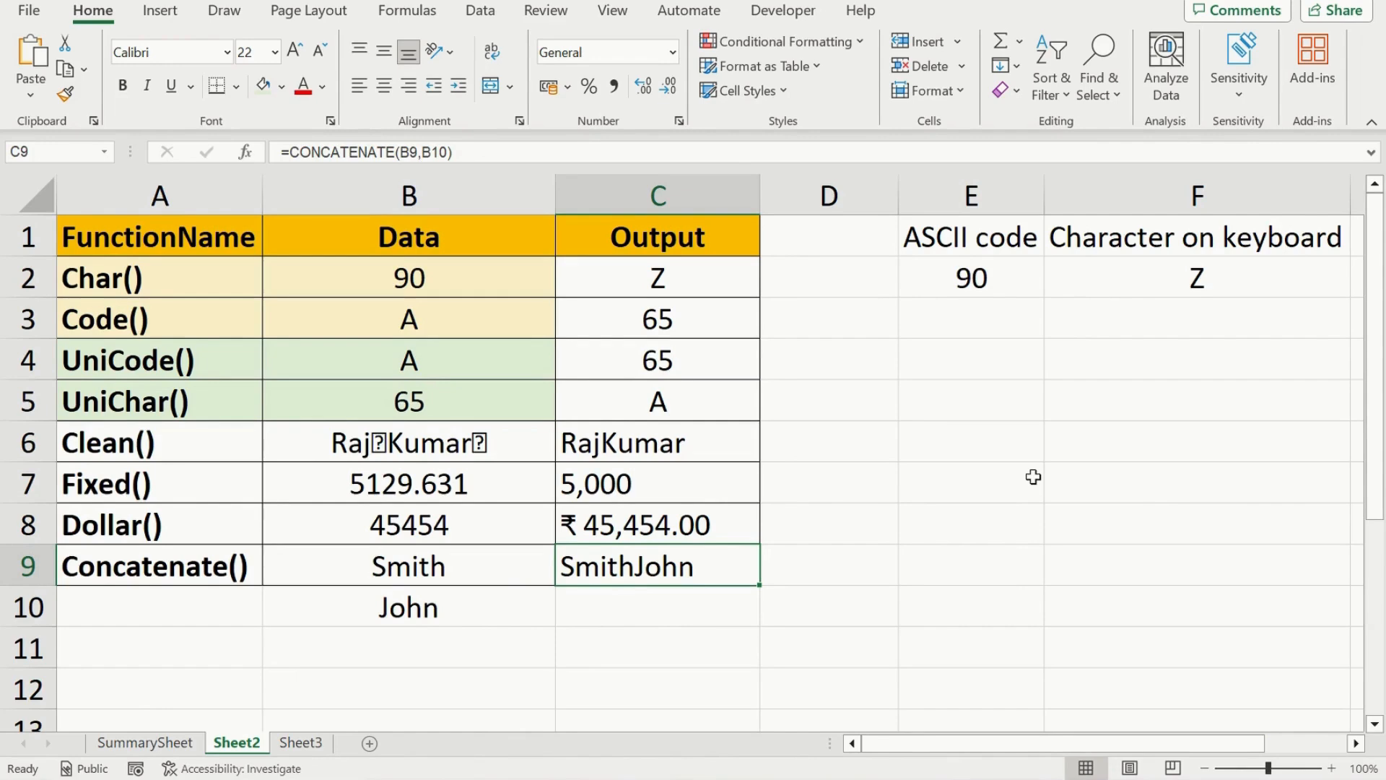
{"action": "key", "text": "F2"}
{"action": "key", "text": "Left"}
{"action": "key", "text": "Left"}
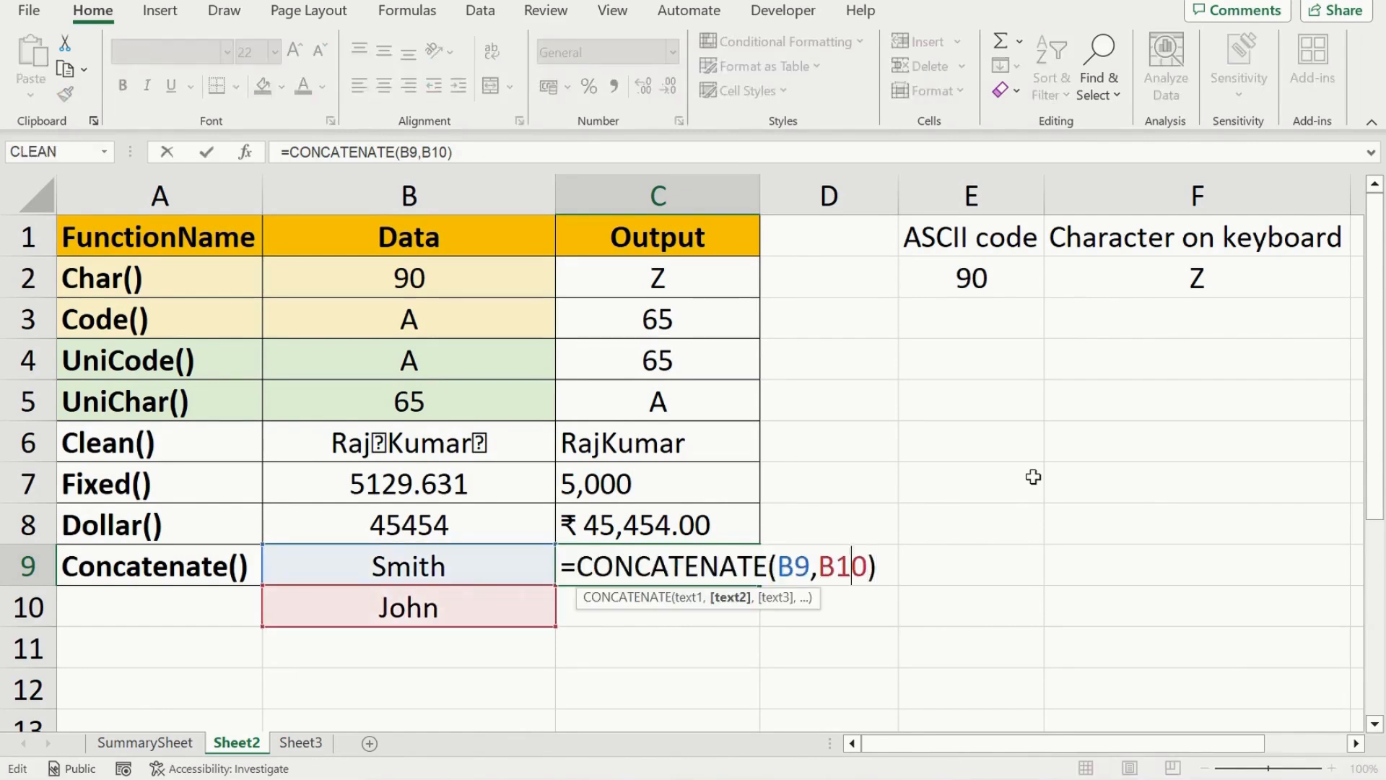
{"action": "key", "text": "Left"}
{"action": "key", "text": "Left"}
{"action": "key", "text": "Left"}
{"action": "type", "text": ","}
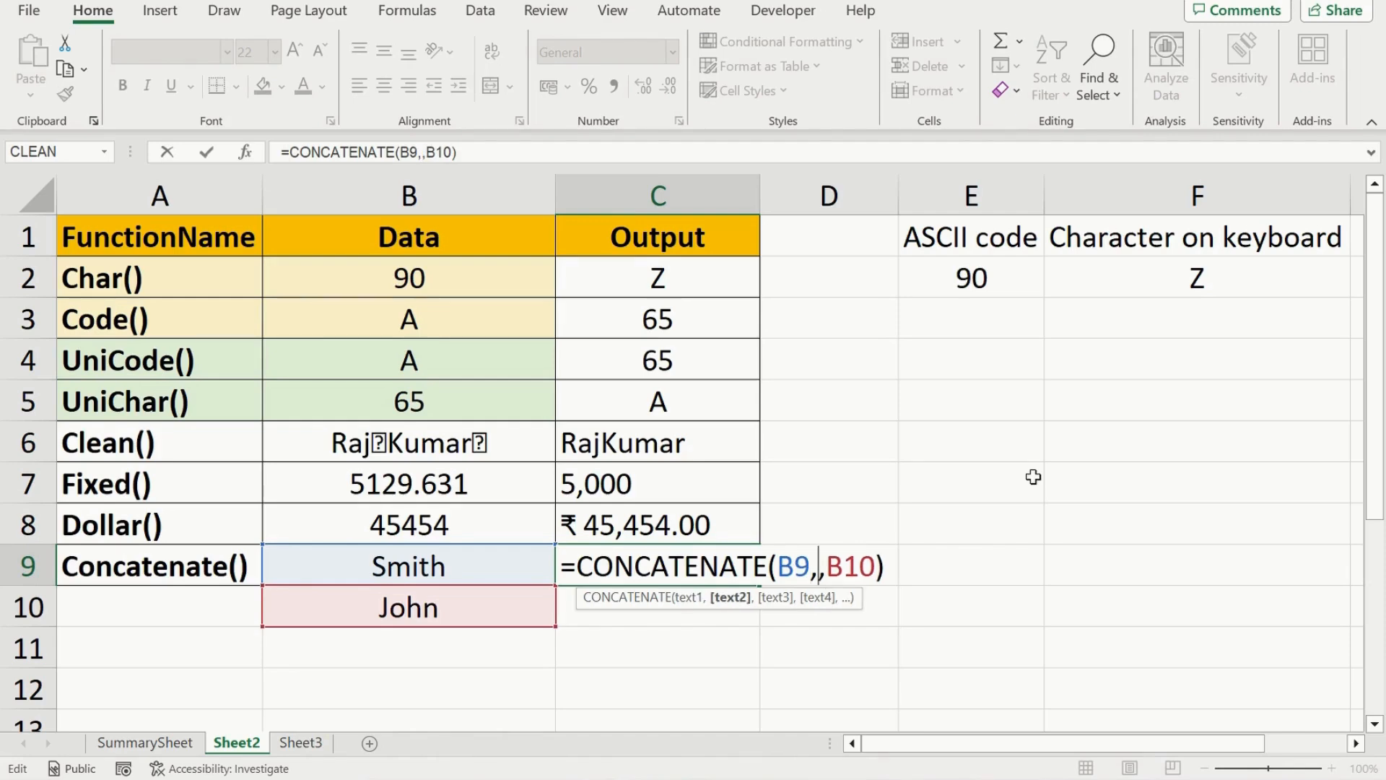
{"action": "type", "text": "\" \""}
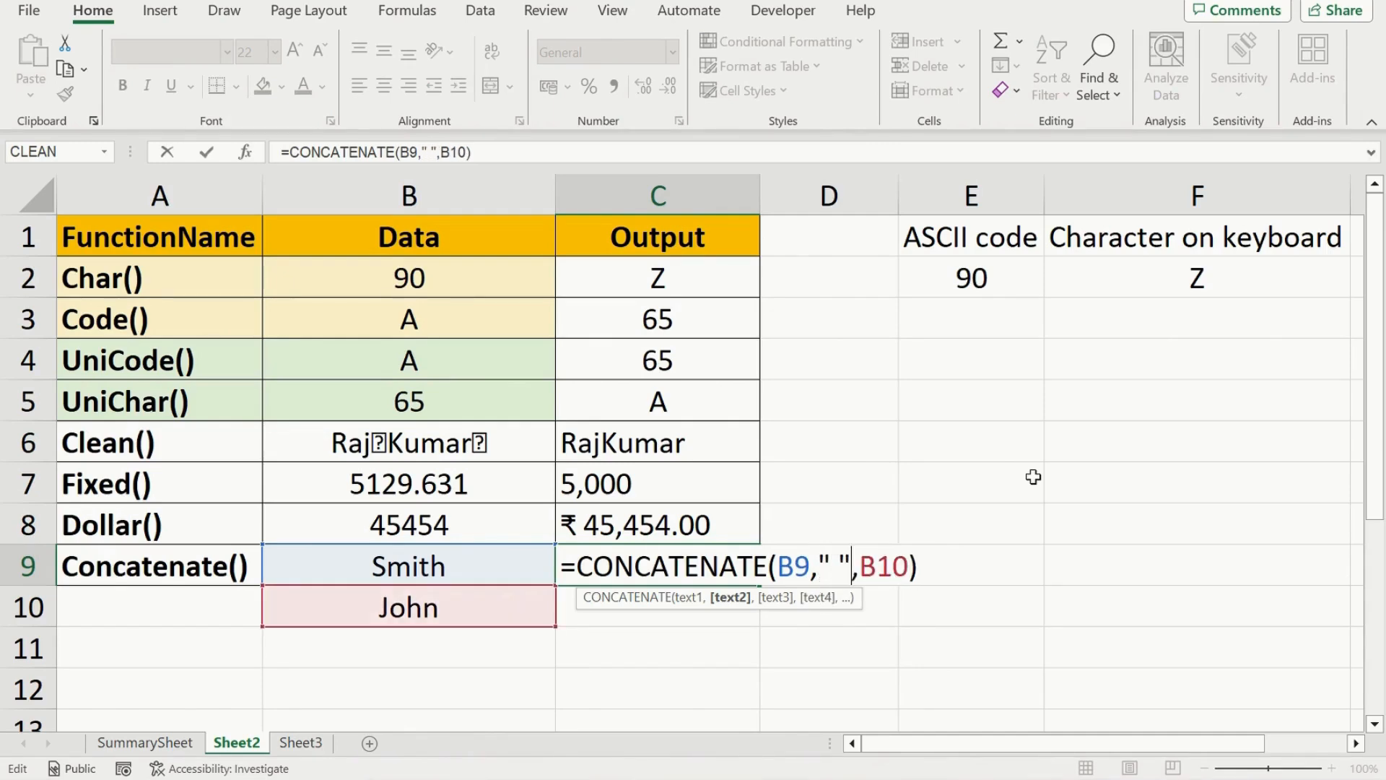
{"action": "key", "text": "Return"}
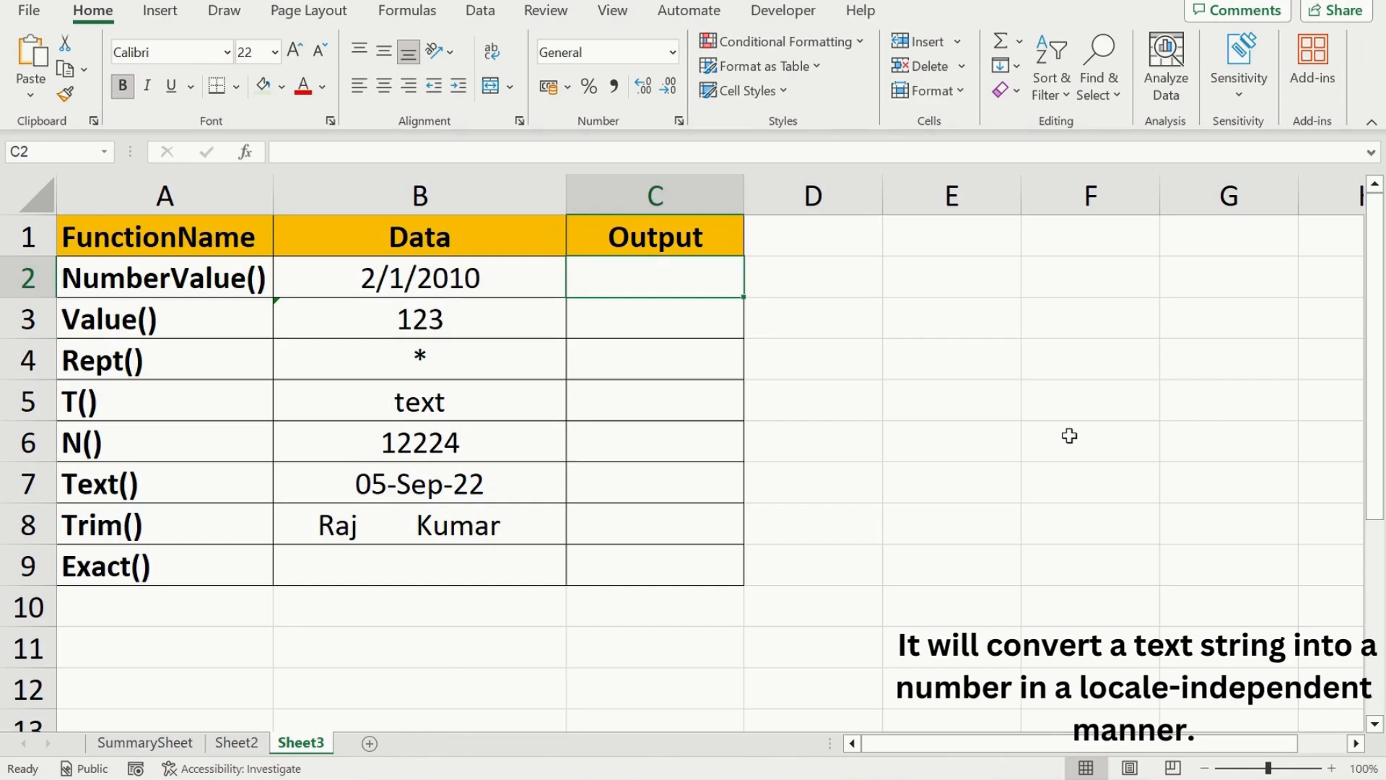
Step: Enter a NUMBERVALUE formula in C2 of Sheet3 that converts the text date in B2 to a number
{"action": "key", "text": "Left"}
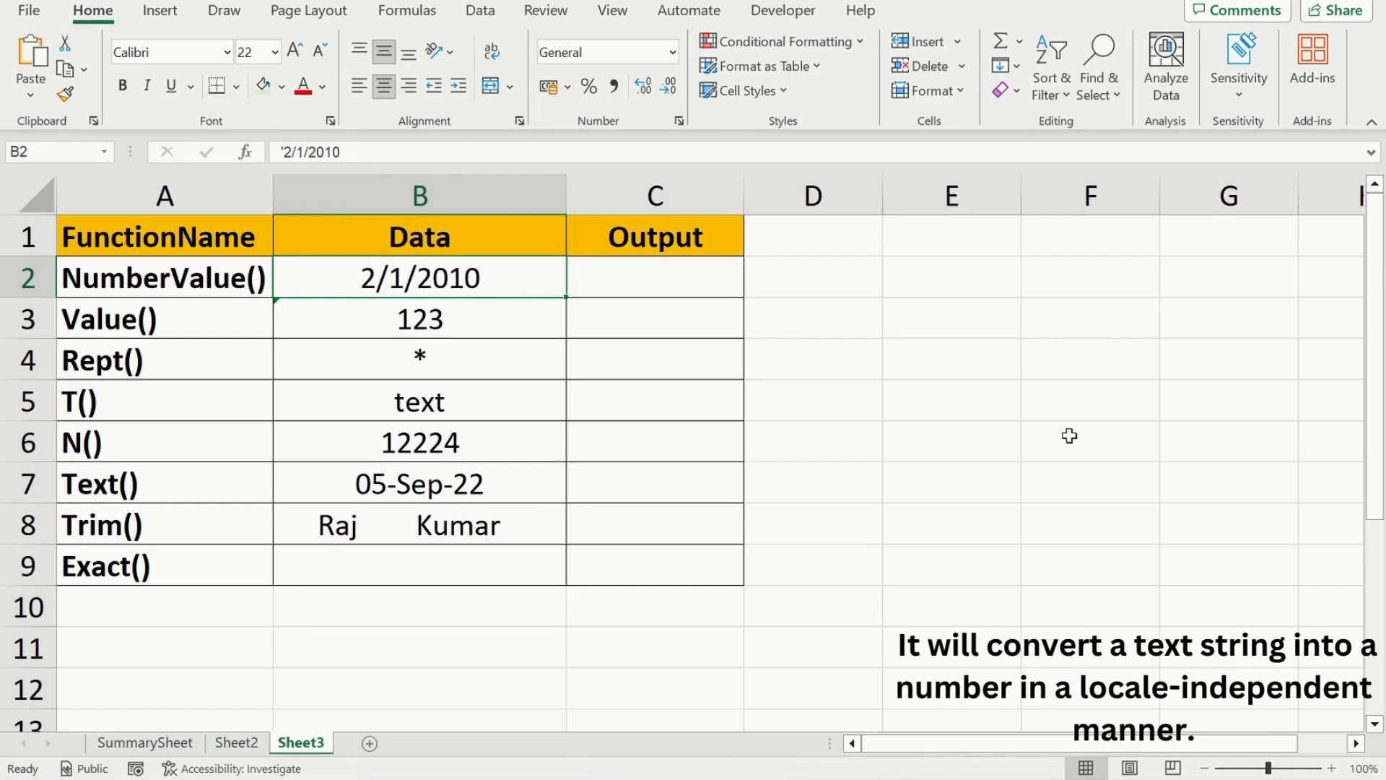
{"action": "key", "text": "Right"}
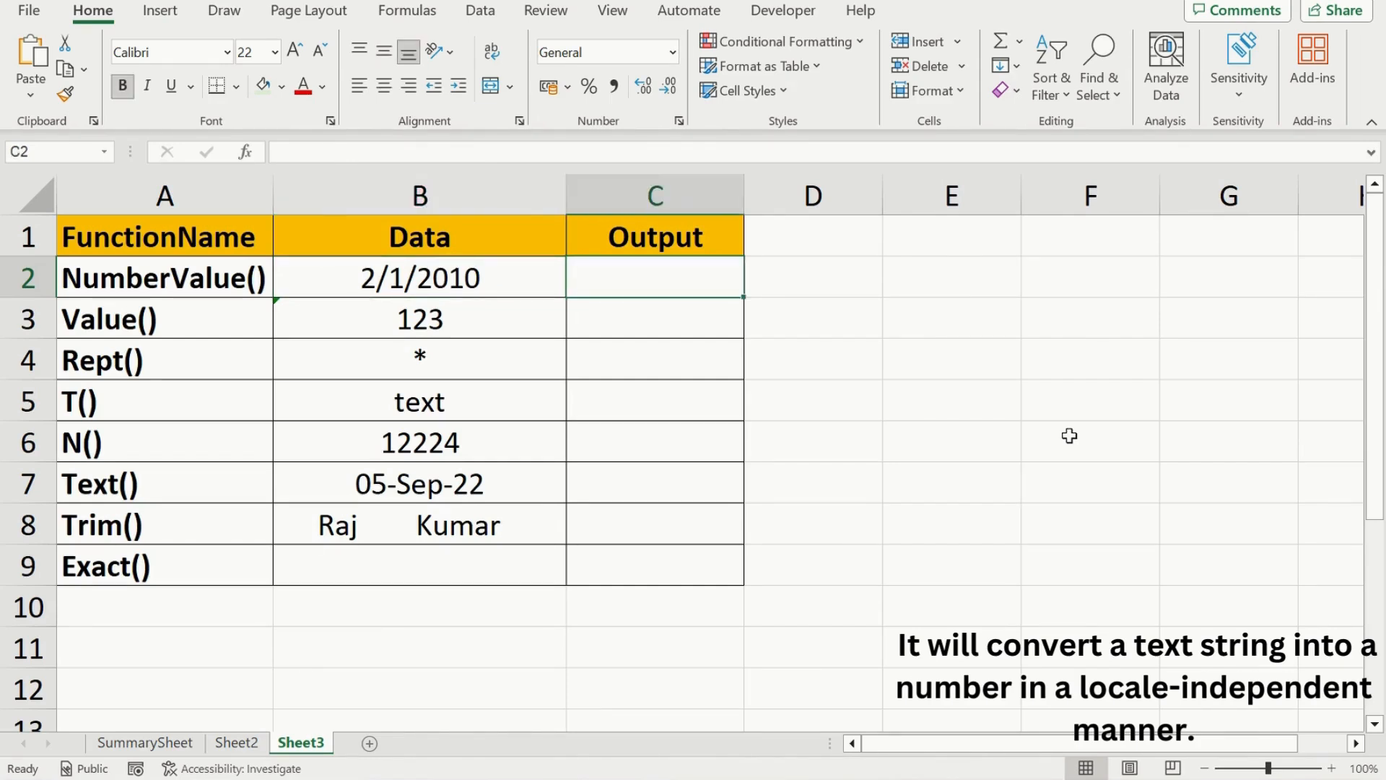
{"action": "type", "text": "=num"}
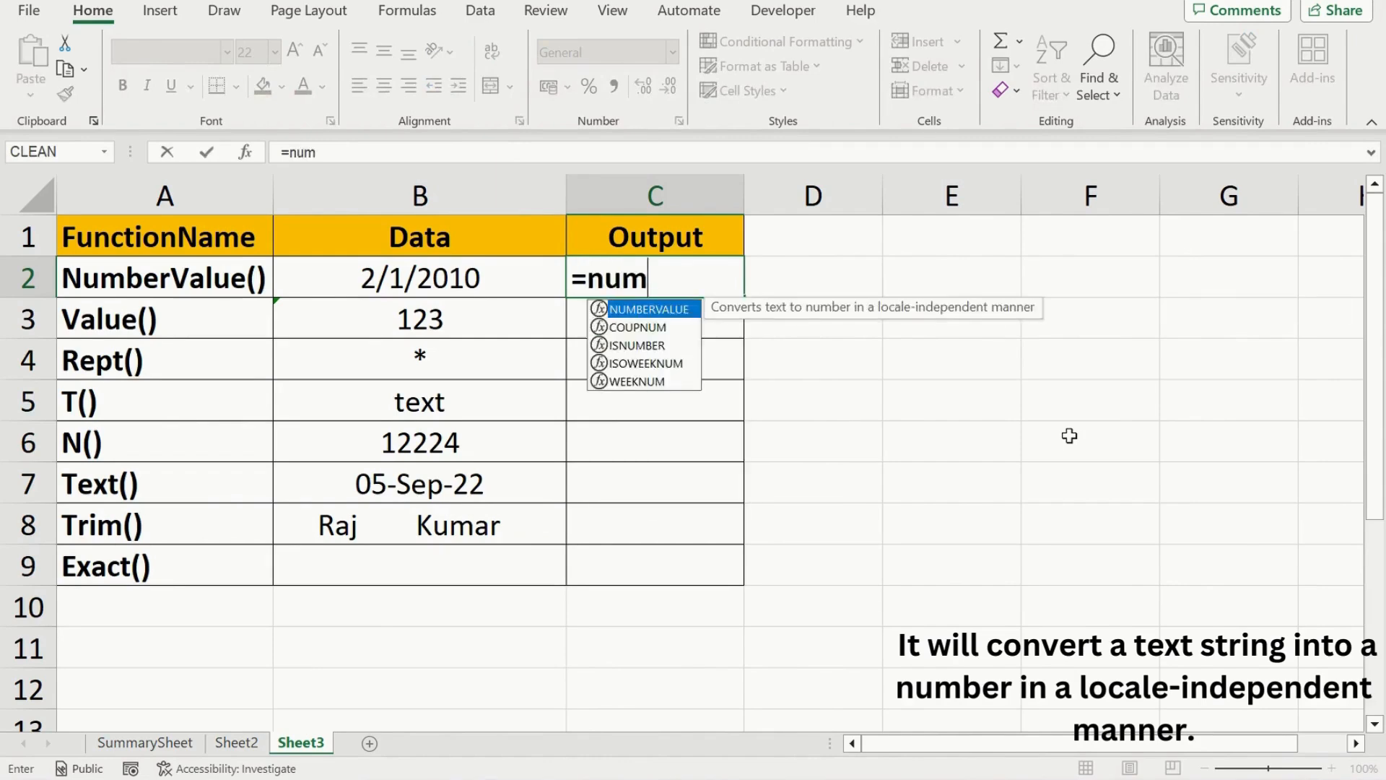
{"action": "key", "text": "Tab"}
{"action": "key", "text": "Left"}
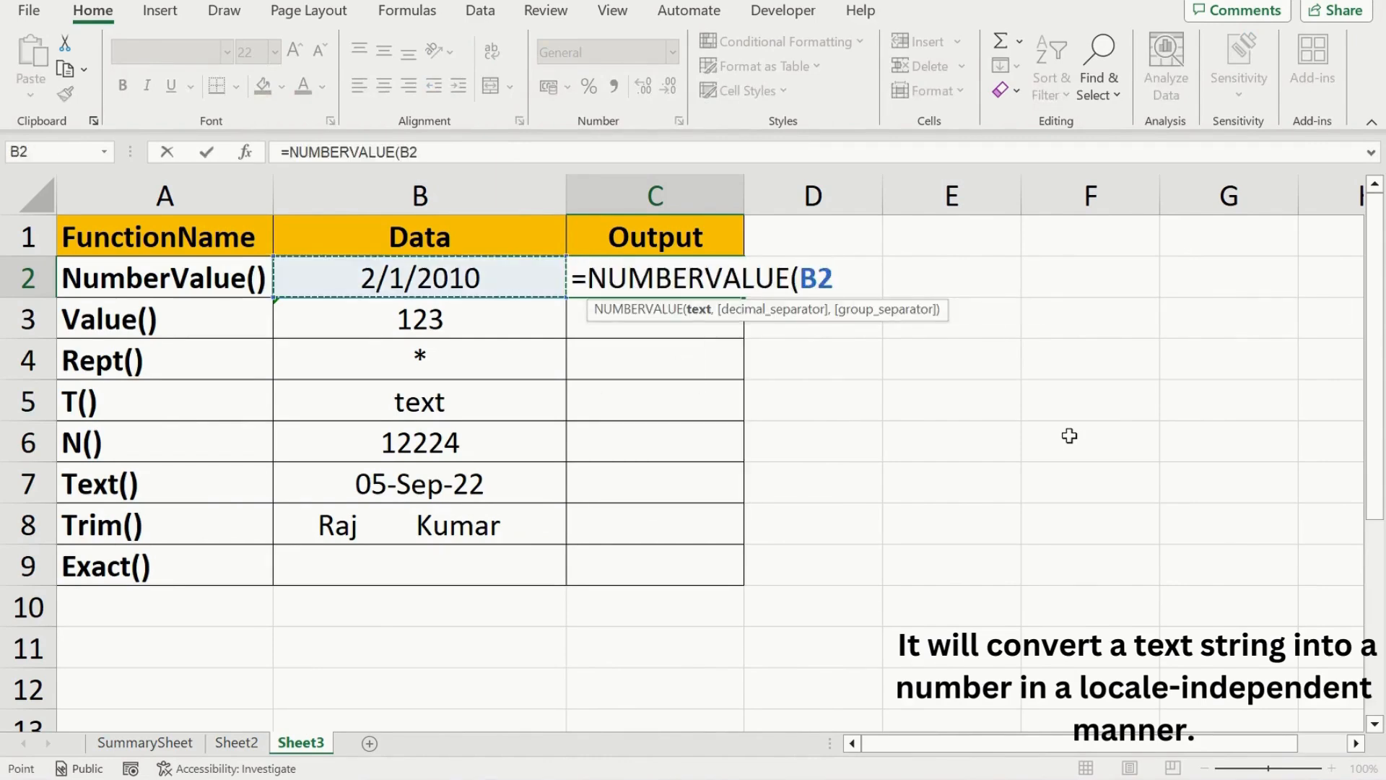
{"action": "type", "text": ")"}
{"action": "key", "text": "Return"}
{"action": "key", "text": "Up"}
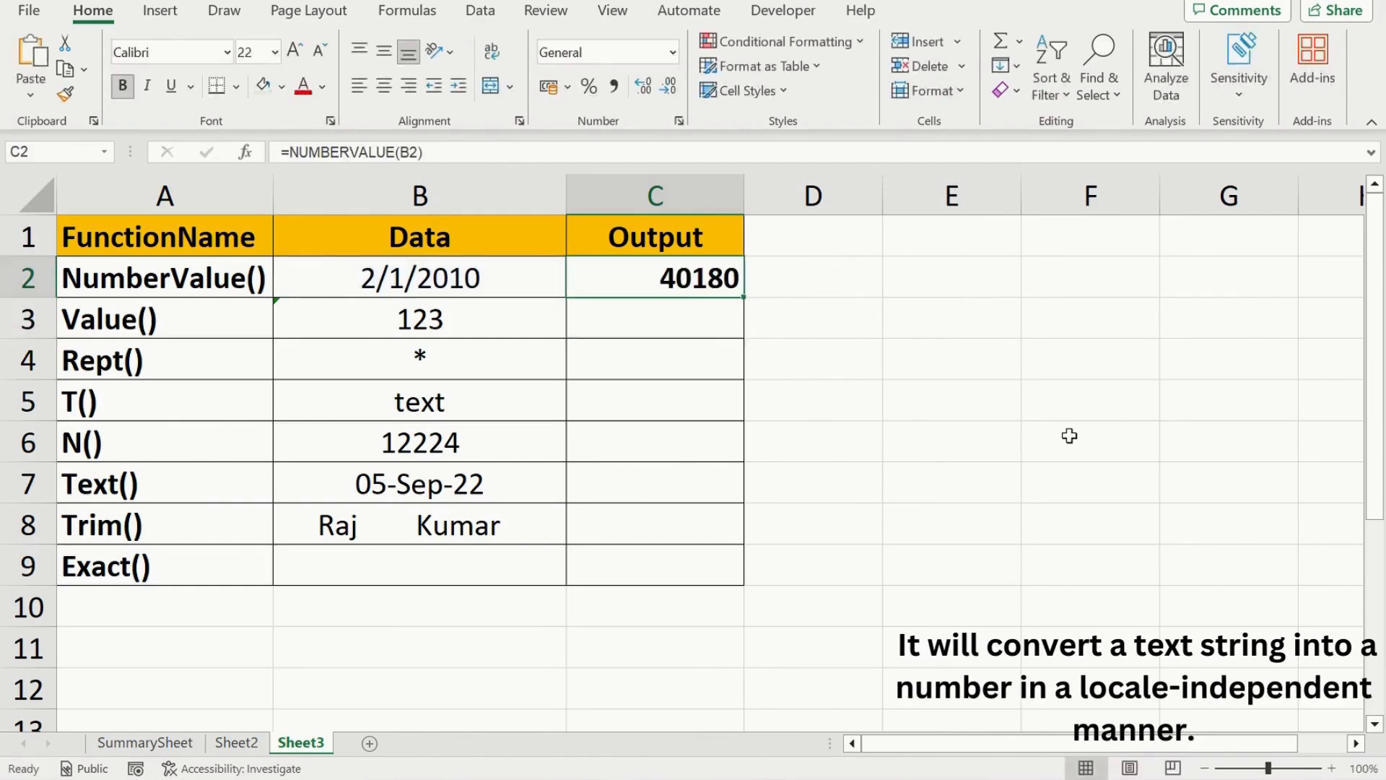
{"action": "key", "text": "Left"}
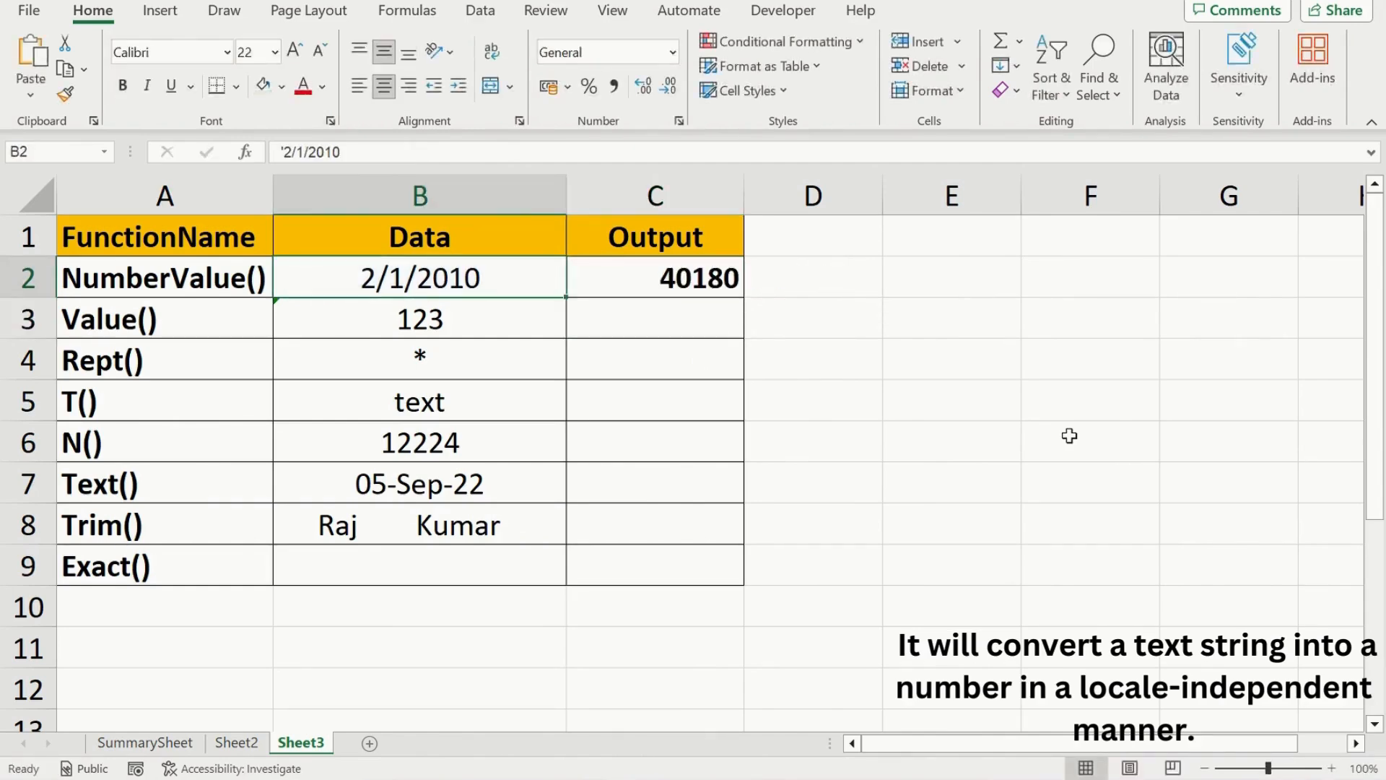
{"action": "key", "text": "Right"}
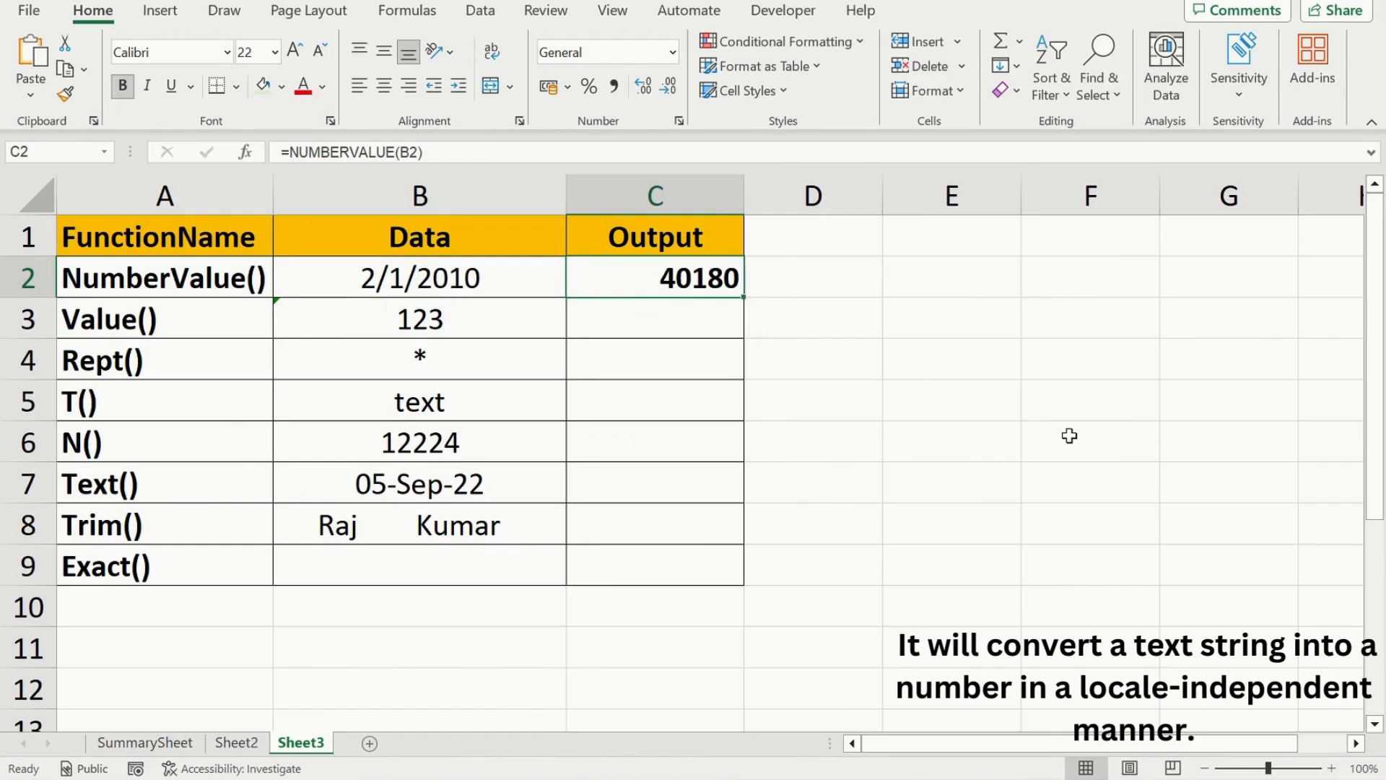
Step: Enter a VALUE formula in C3 that converts the text in B3 to a number
{"action": "key", "text": "Down"}
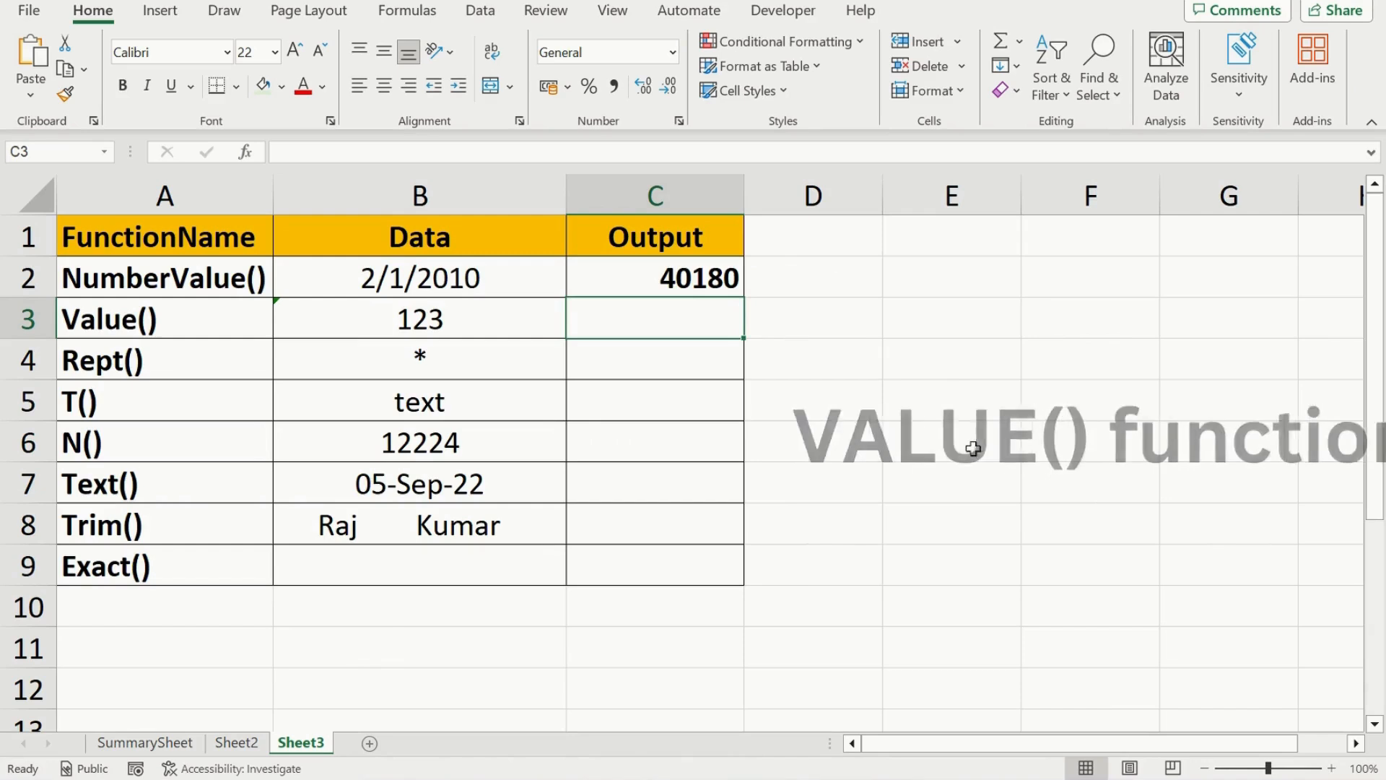
{"action": "type", "text": "=val"}
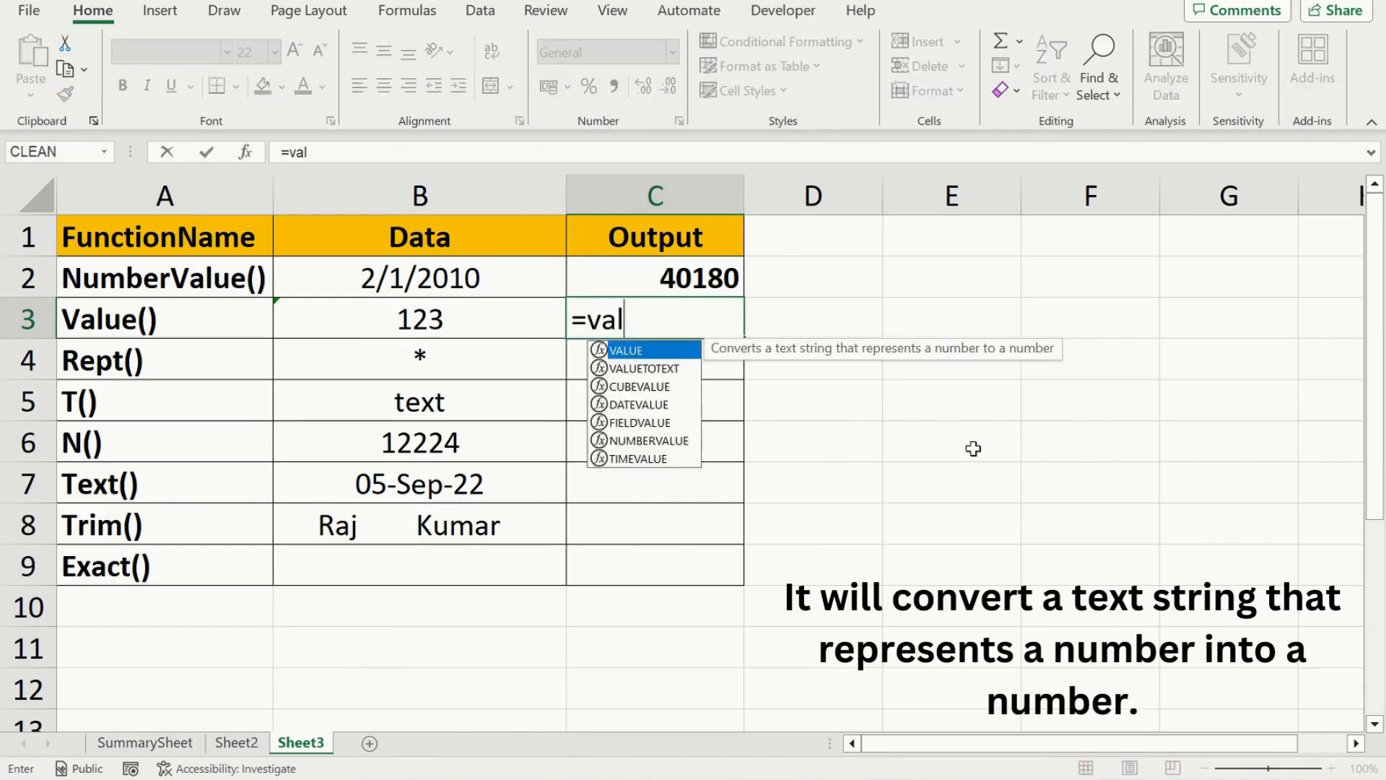
{"action": "key", "text": "Tab"}
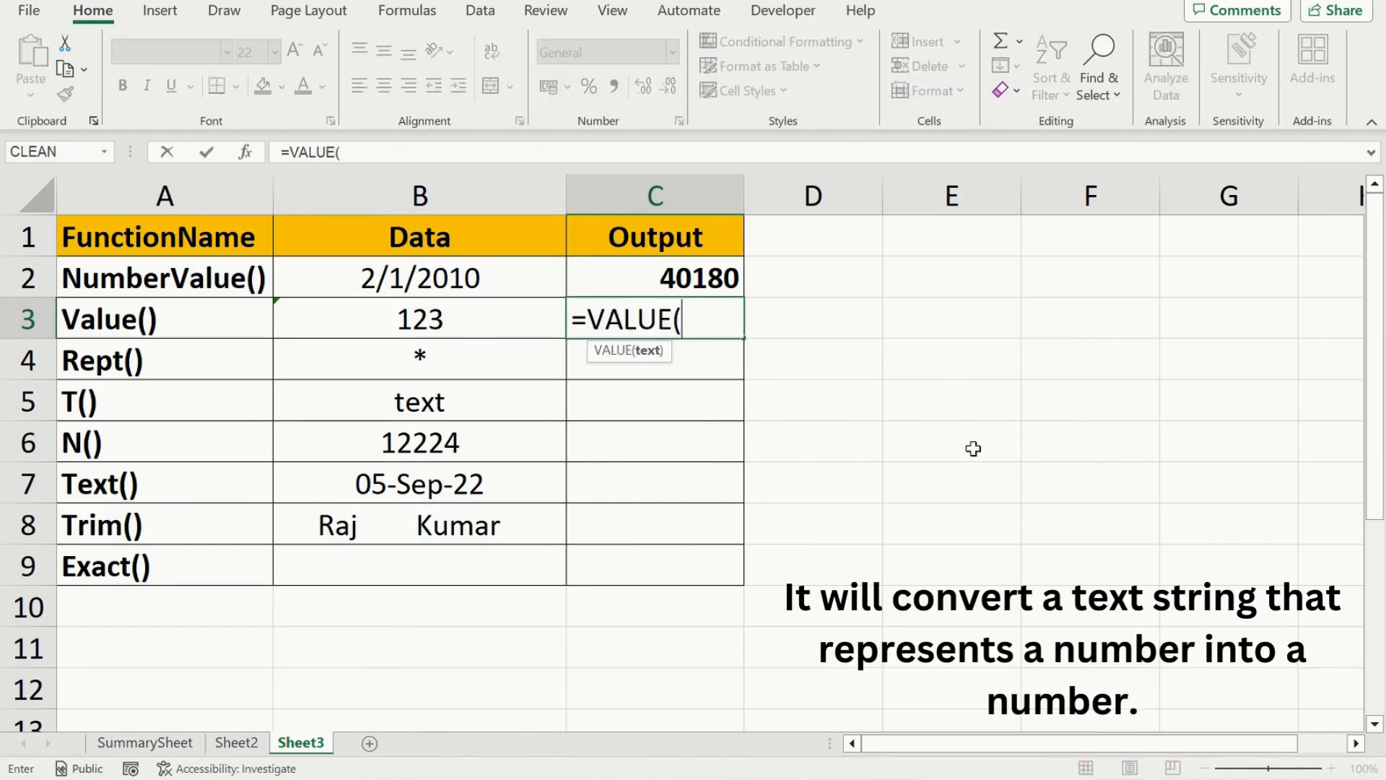
{"action": "left_click", "coordinate": [444, 324]}
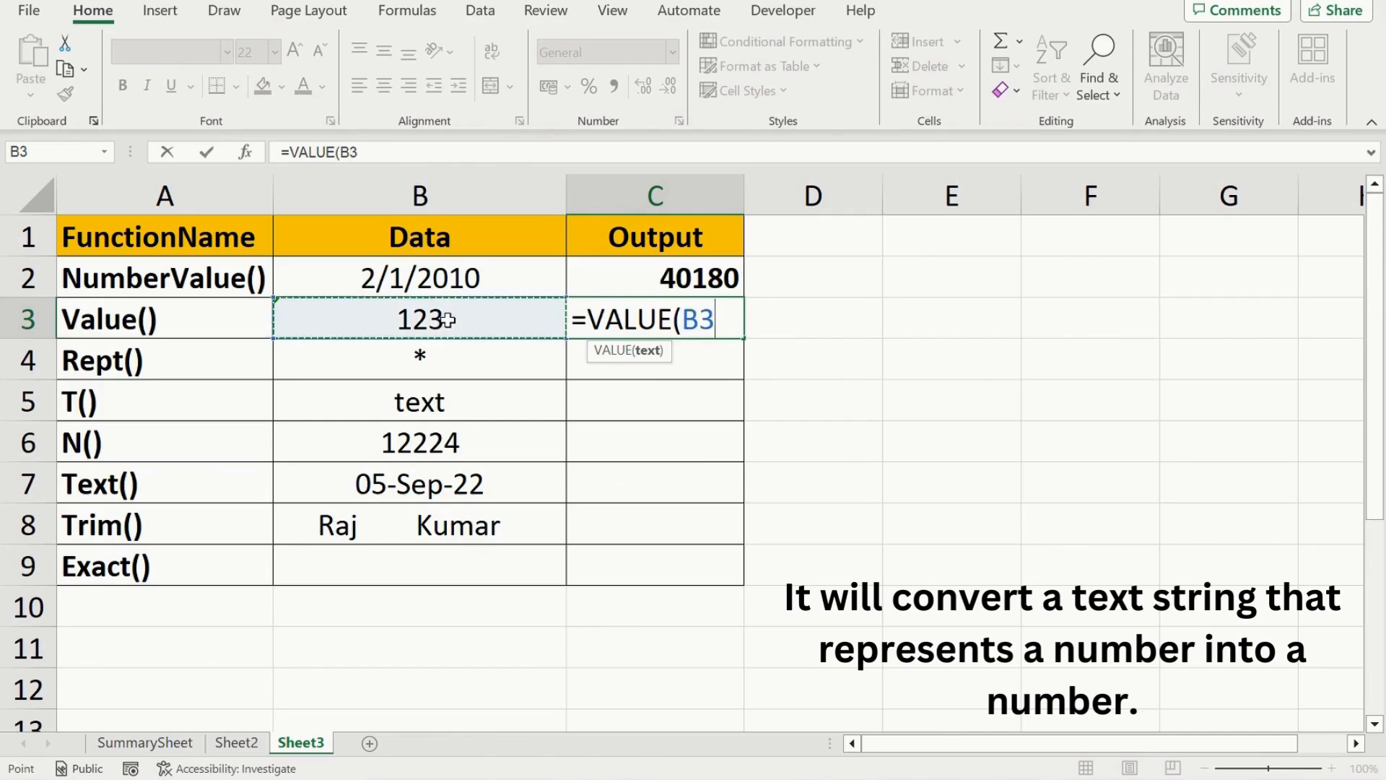
{"action": "type", "text": ")"}
{"action": "key", "text": "Return"}
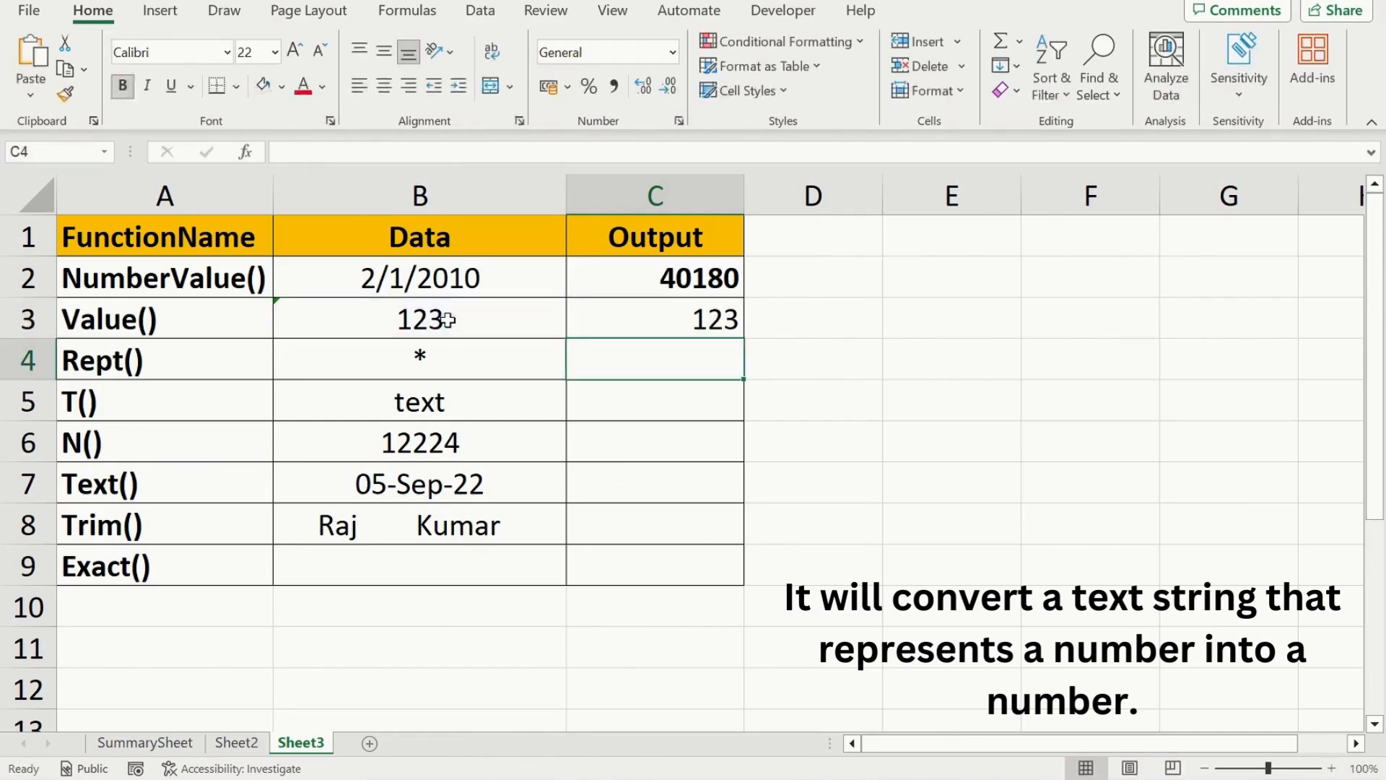
{"action": "key", "text": "Up"}
{"action": "key", "text": "Left"}
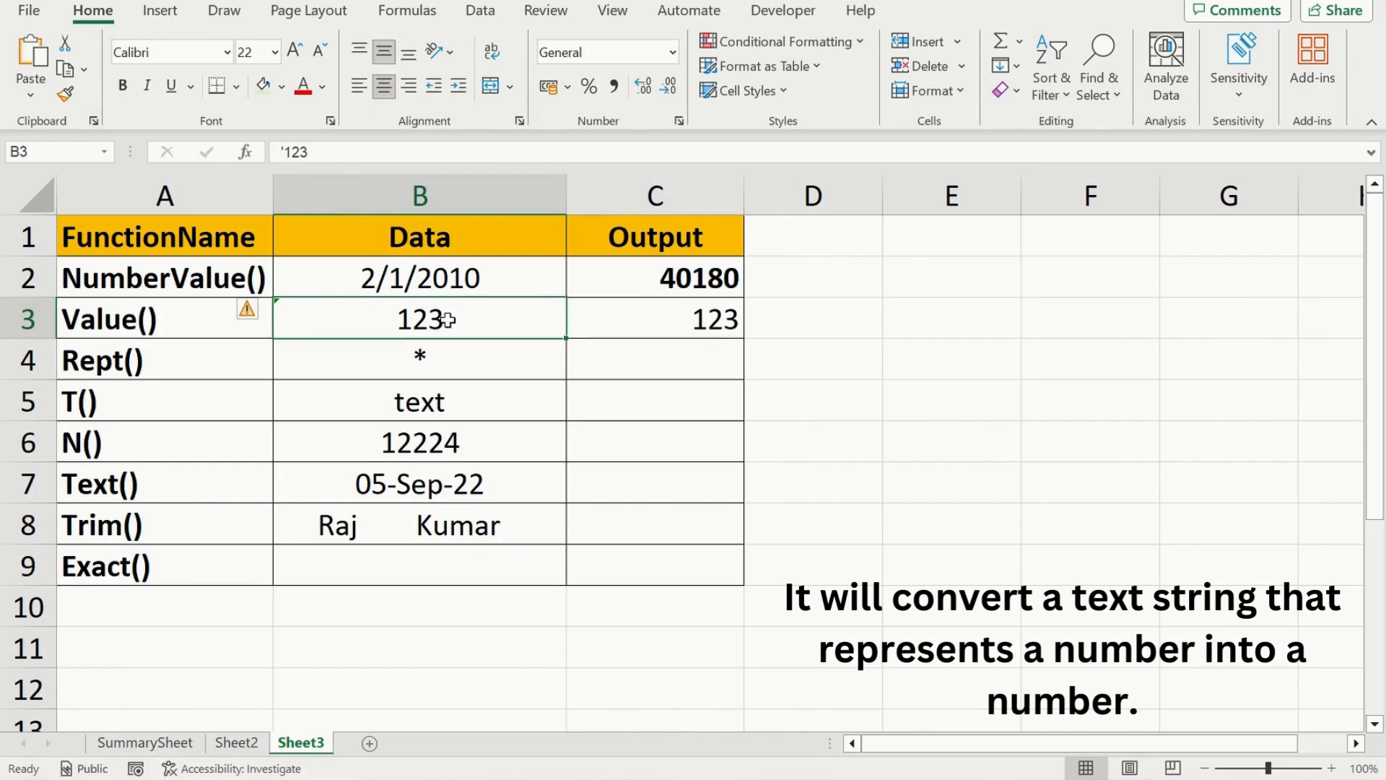
{"action": "key", "text": "Right"}
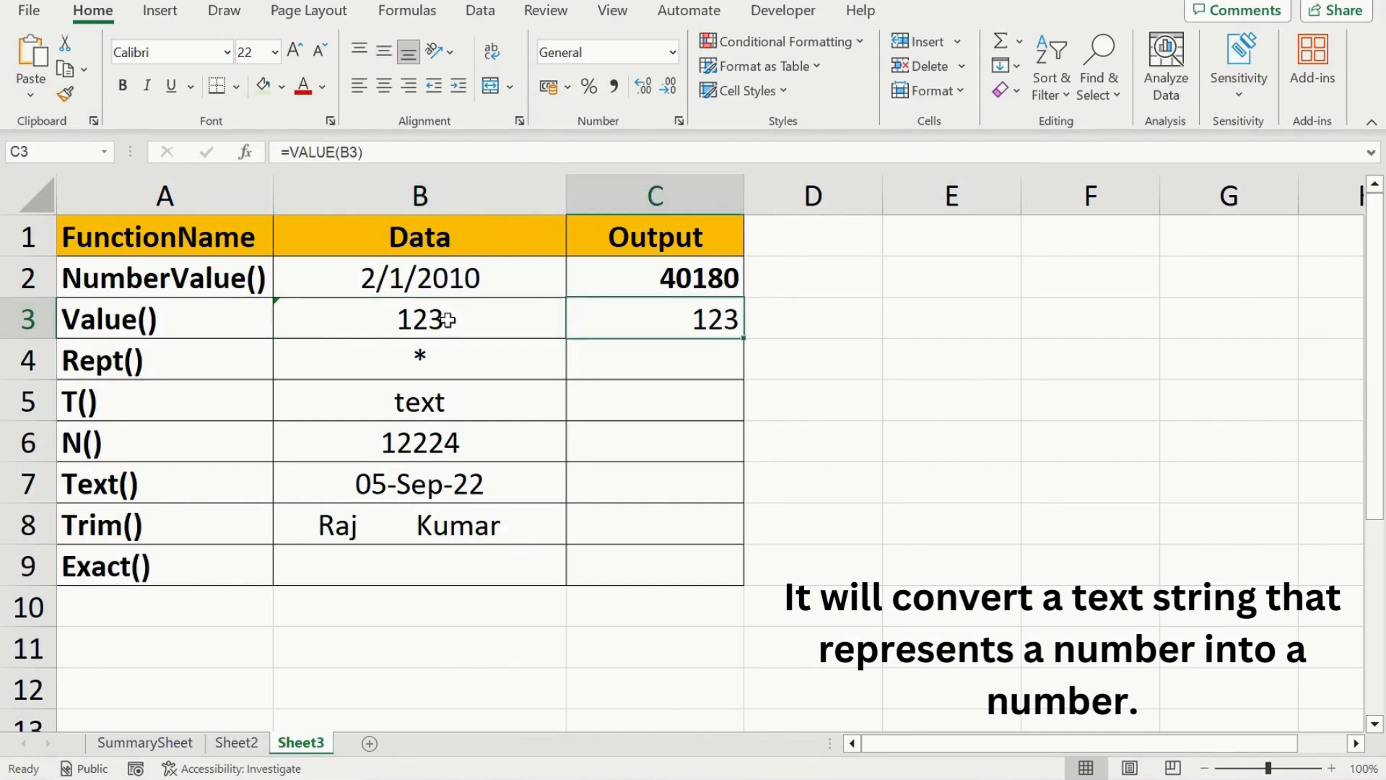
Step: Enter an ISNUMBER formula in D3 that tests whether the VALUE output in C3 is a number
{"action": "key", "text": "Right"}
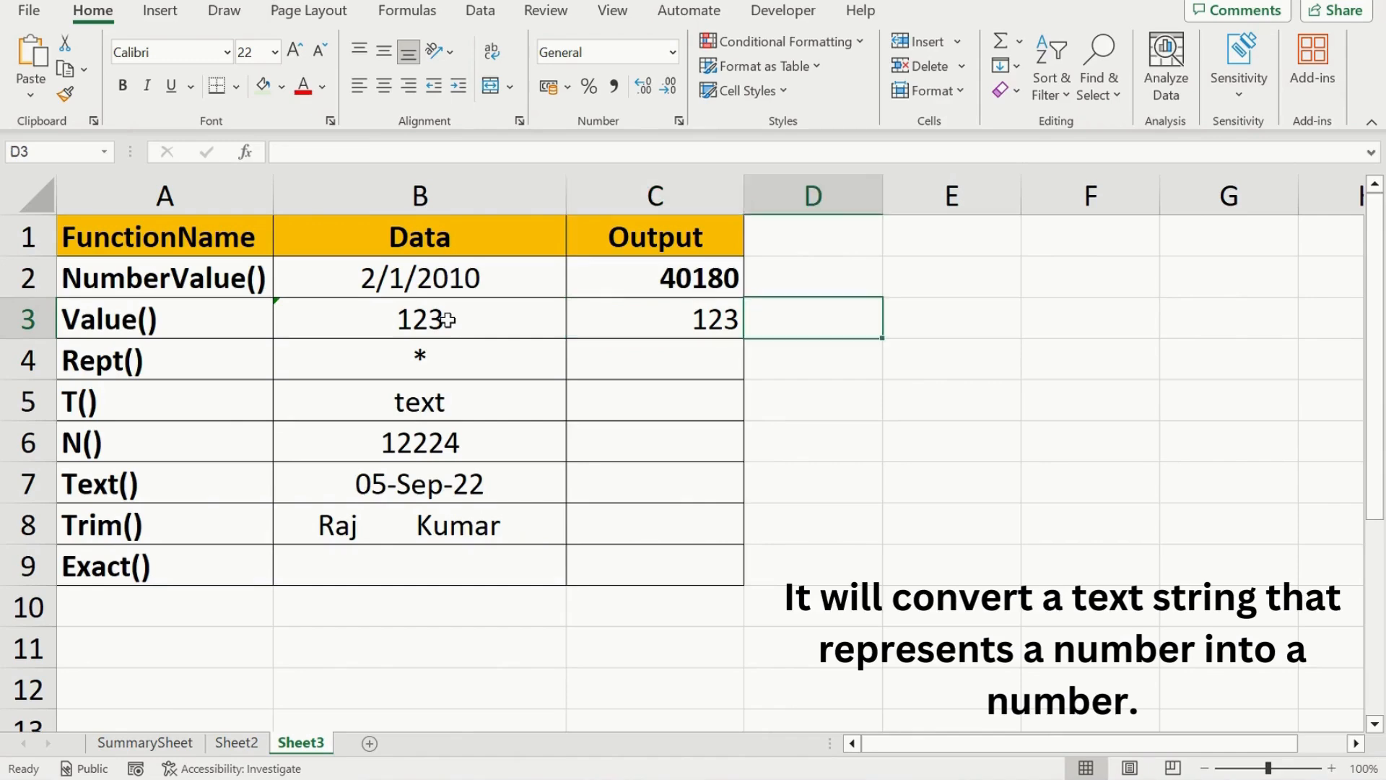
{"action": "type", "text": "=isn"}
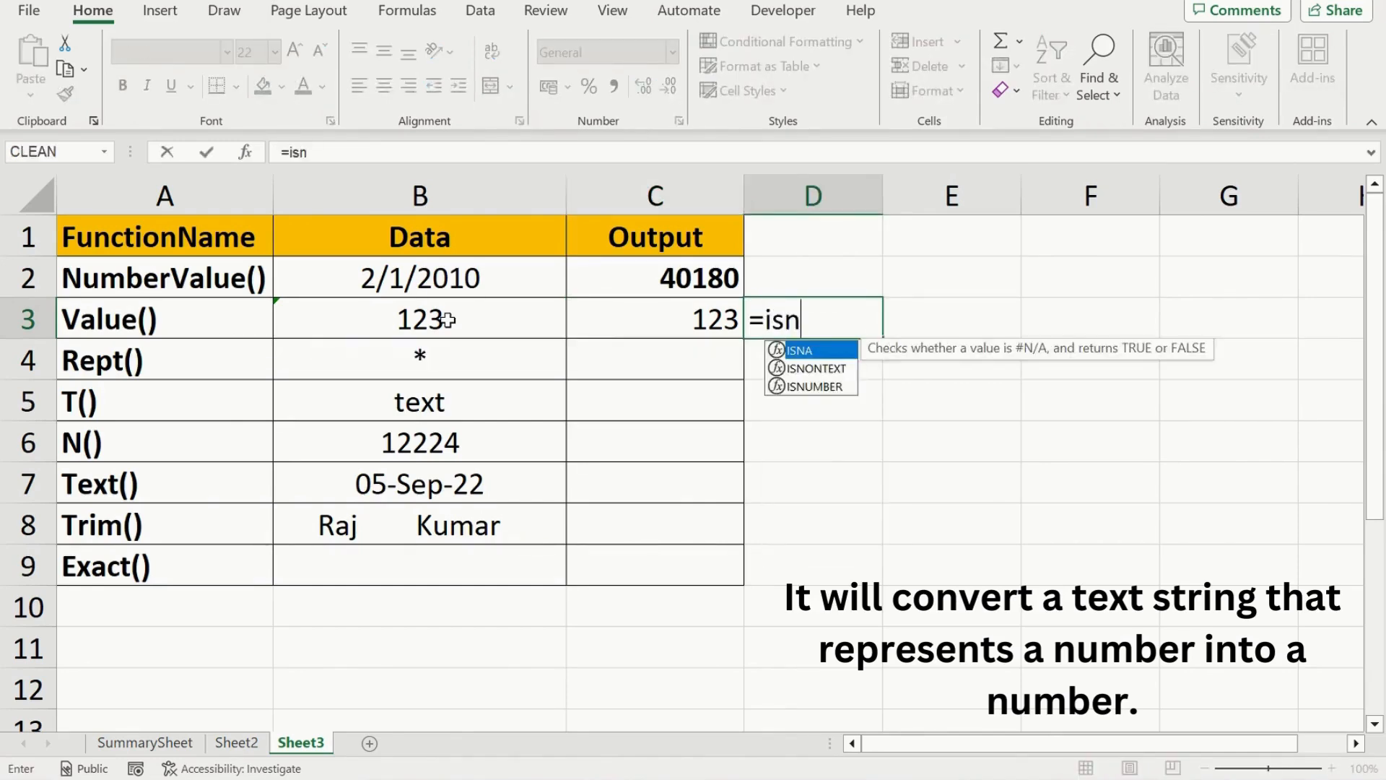
{"action": "key", "text": "Down"}
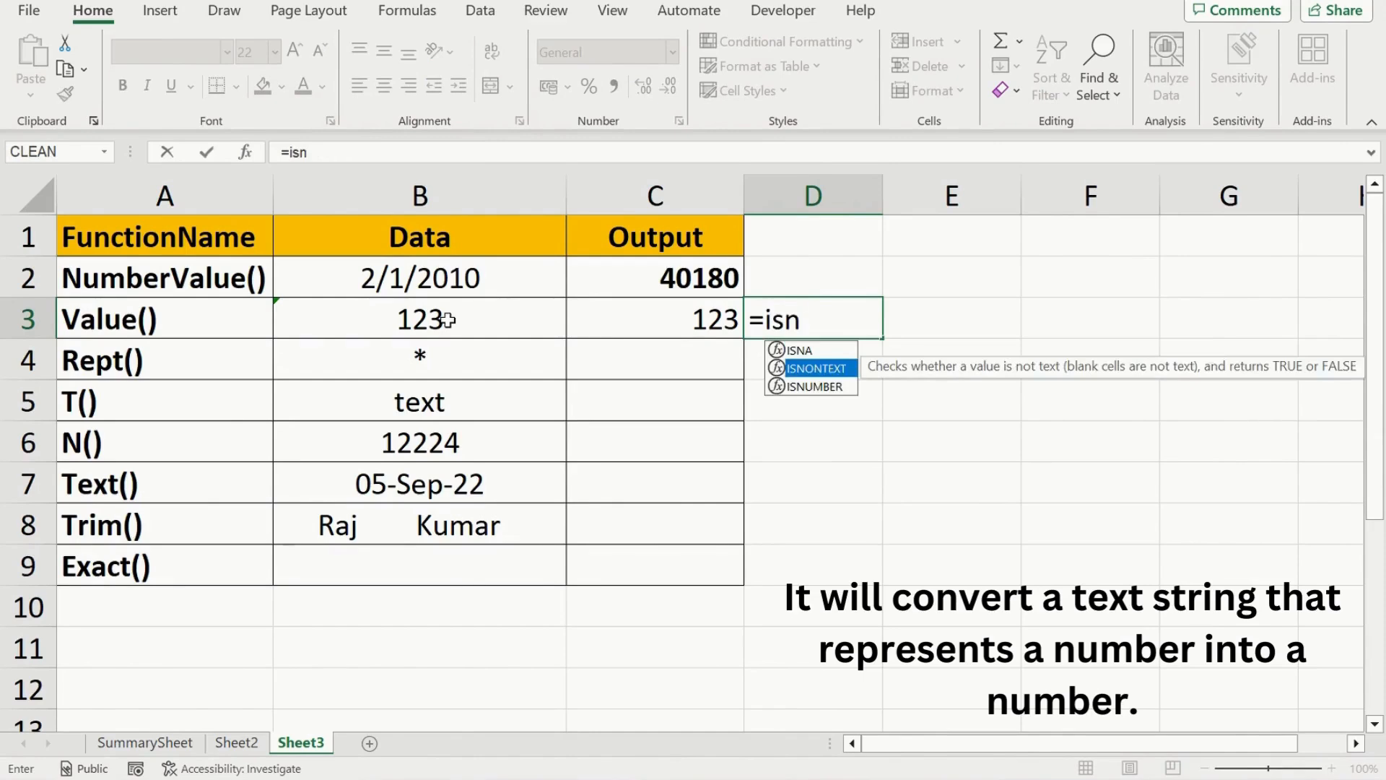
{"action": "key", "text": "Down"}
{"action": "key", "text": "Tab"}
{"action": "key", "text": "Left"}
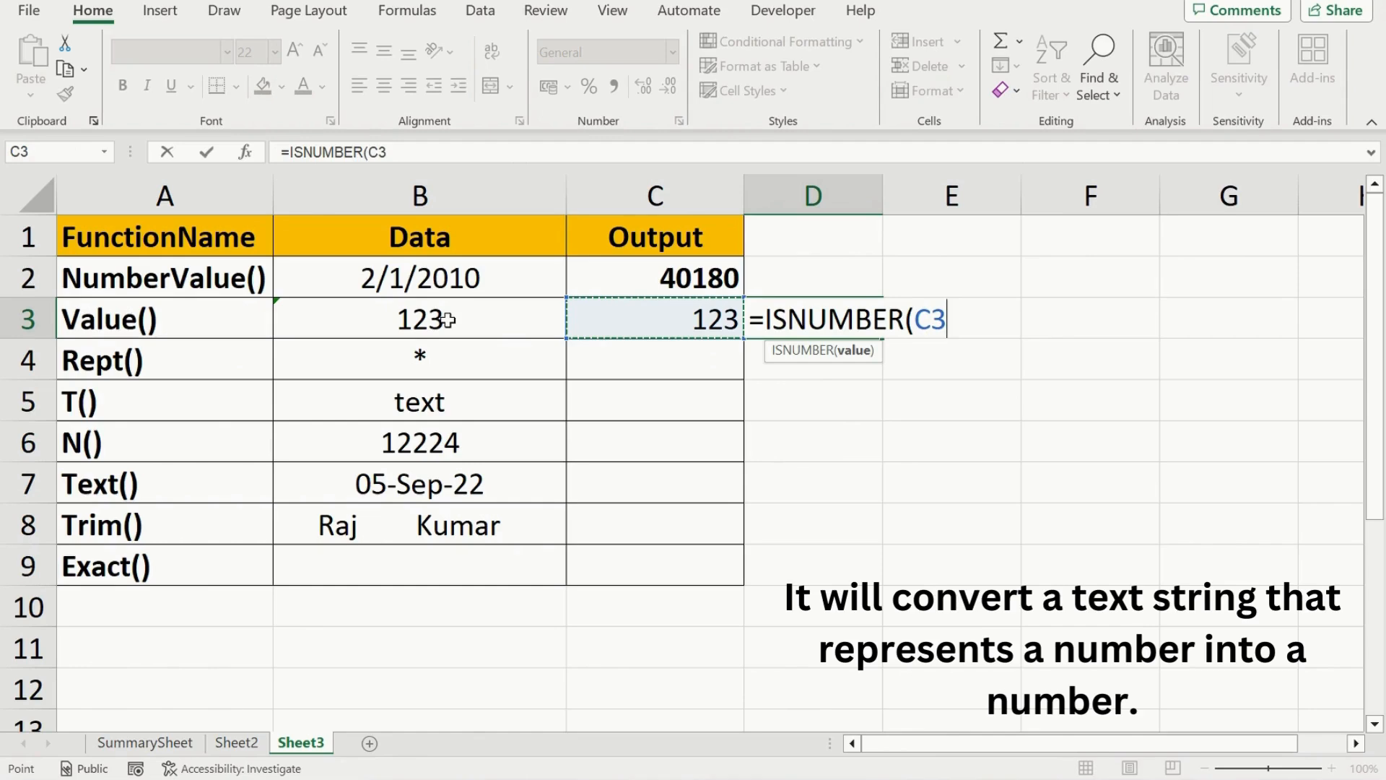
{"action": "type", "text": ")"}
{"action": "key", "text": "ctrl+Return"}
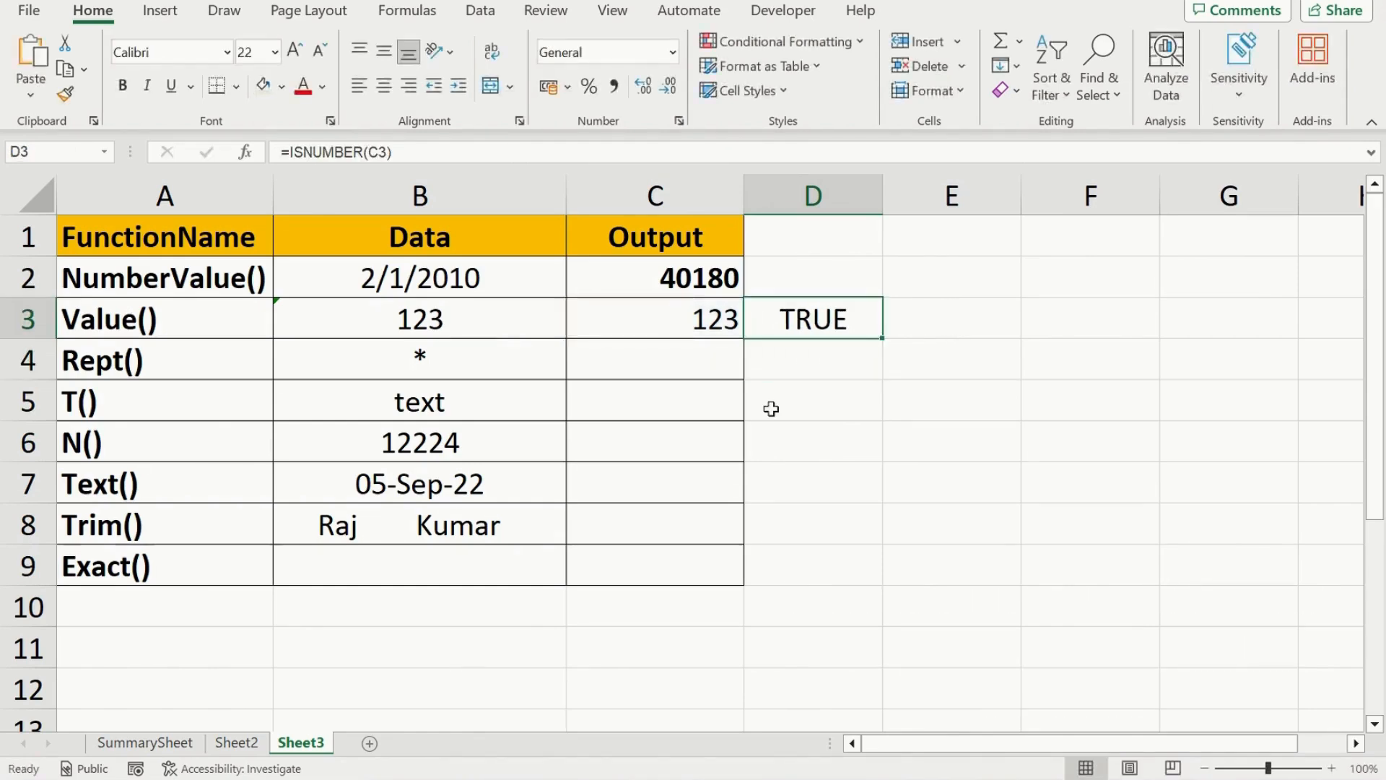
Step: Enter an ISNUMBER formula in E3 that tests whether the original data in B3 is a number
{"action": "key", "text": "Right"}
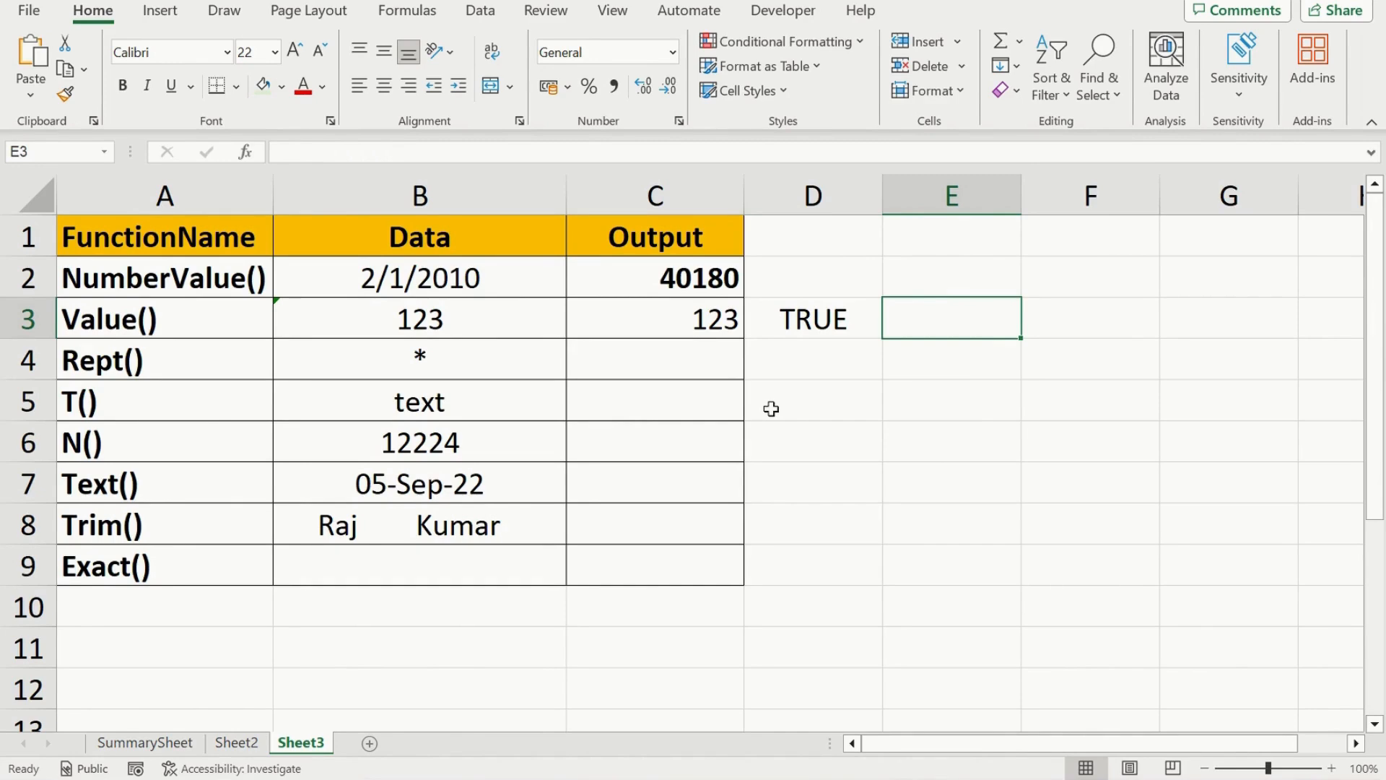
{"action": "type", "text": "=isn"}
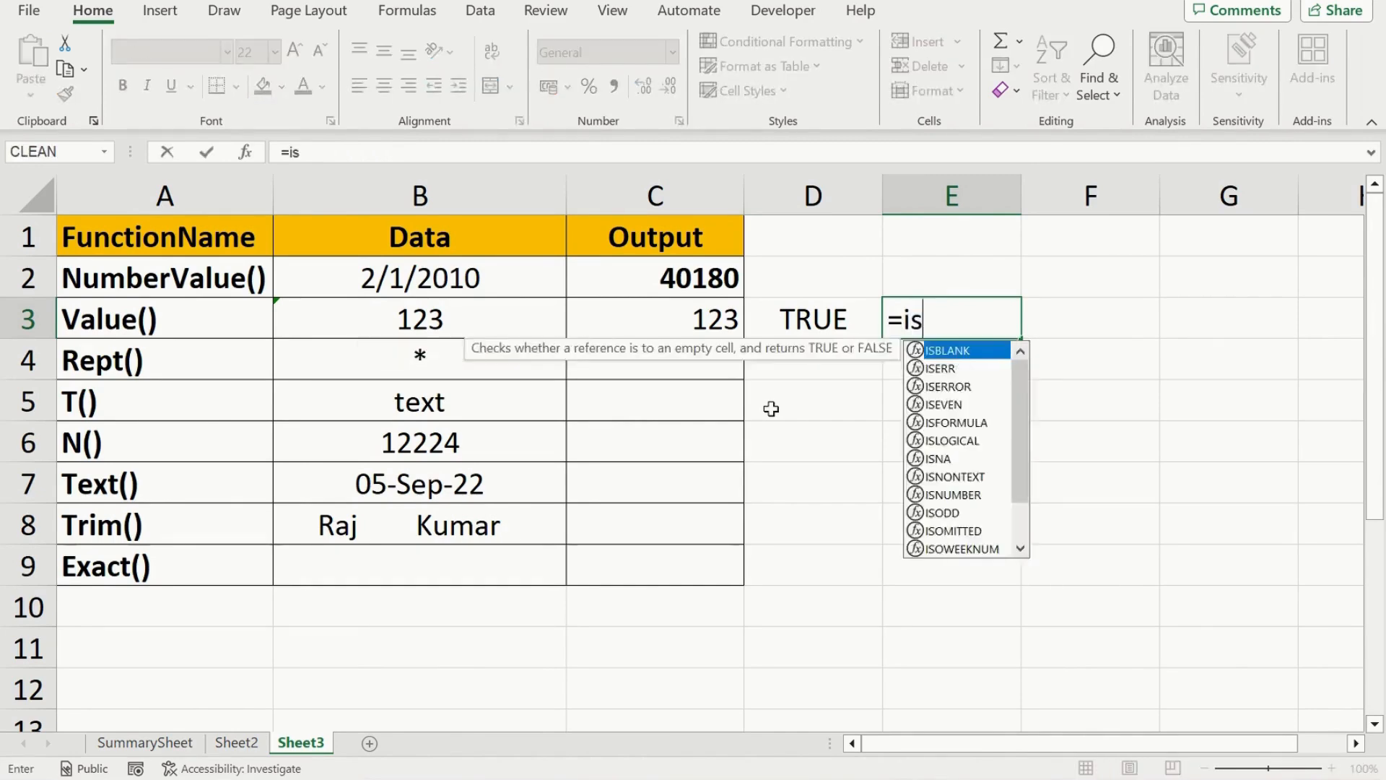
{"action": "key", "text": "Down"}
{"action": "key", "text": "Down"}
{"action": "key", "text": "Tab"}
{"action": "key", "text": "Left"}
{"action": "key", "text": "Left"}
{"action": "key", "text": "Left"}
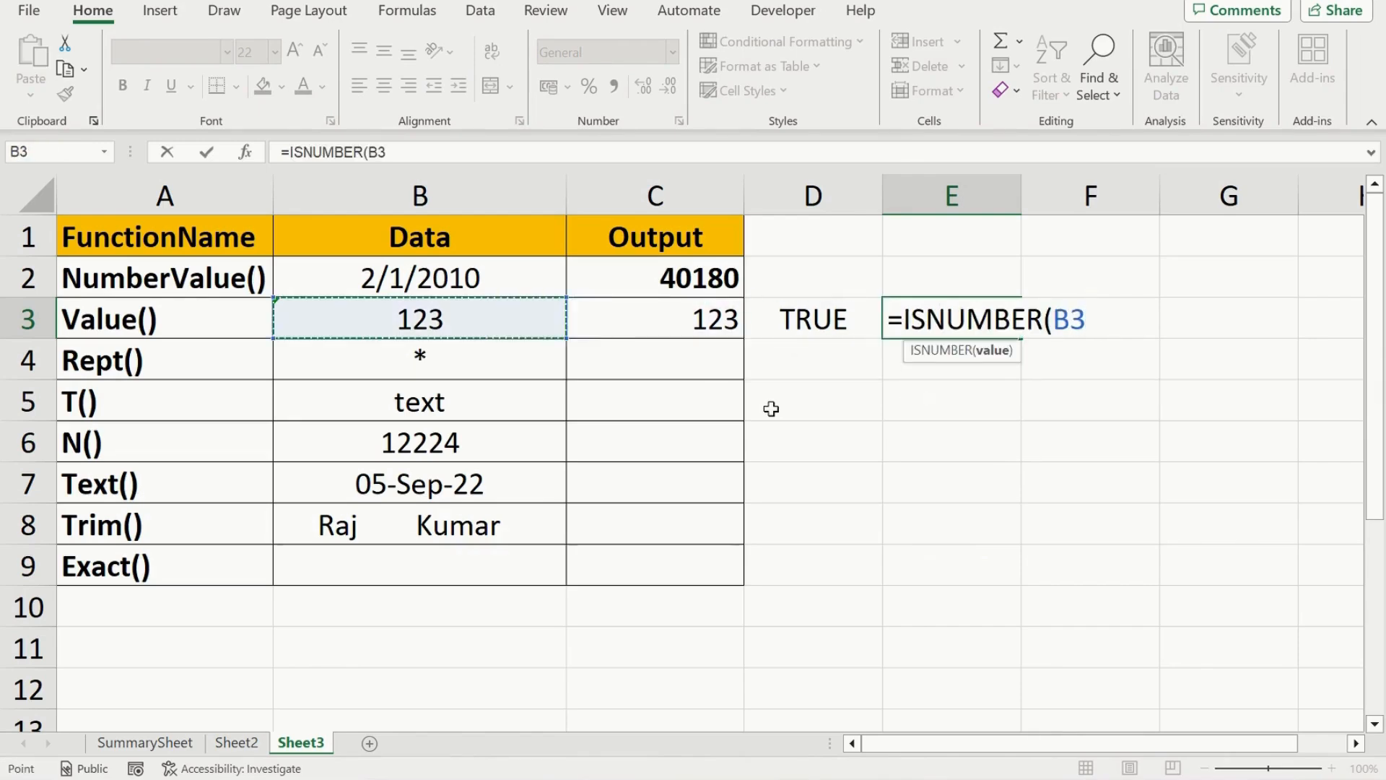
{"action": "type", "text": ")"}
{"action": "key", "text": "Return"}
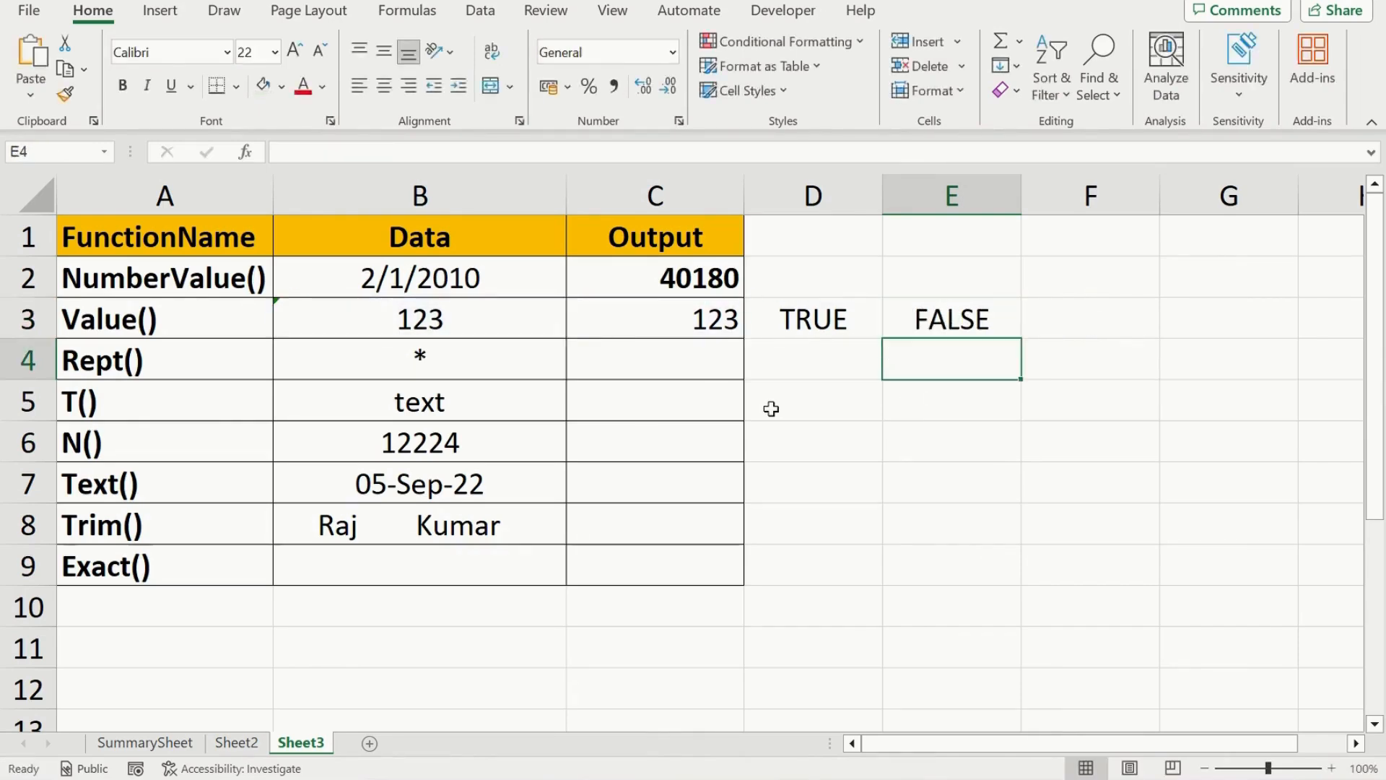
{"action": "key", "text": "Up"}
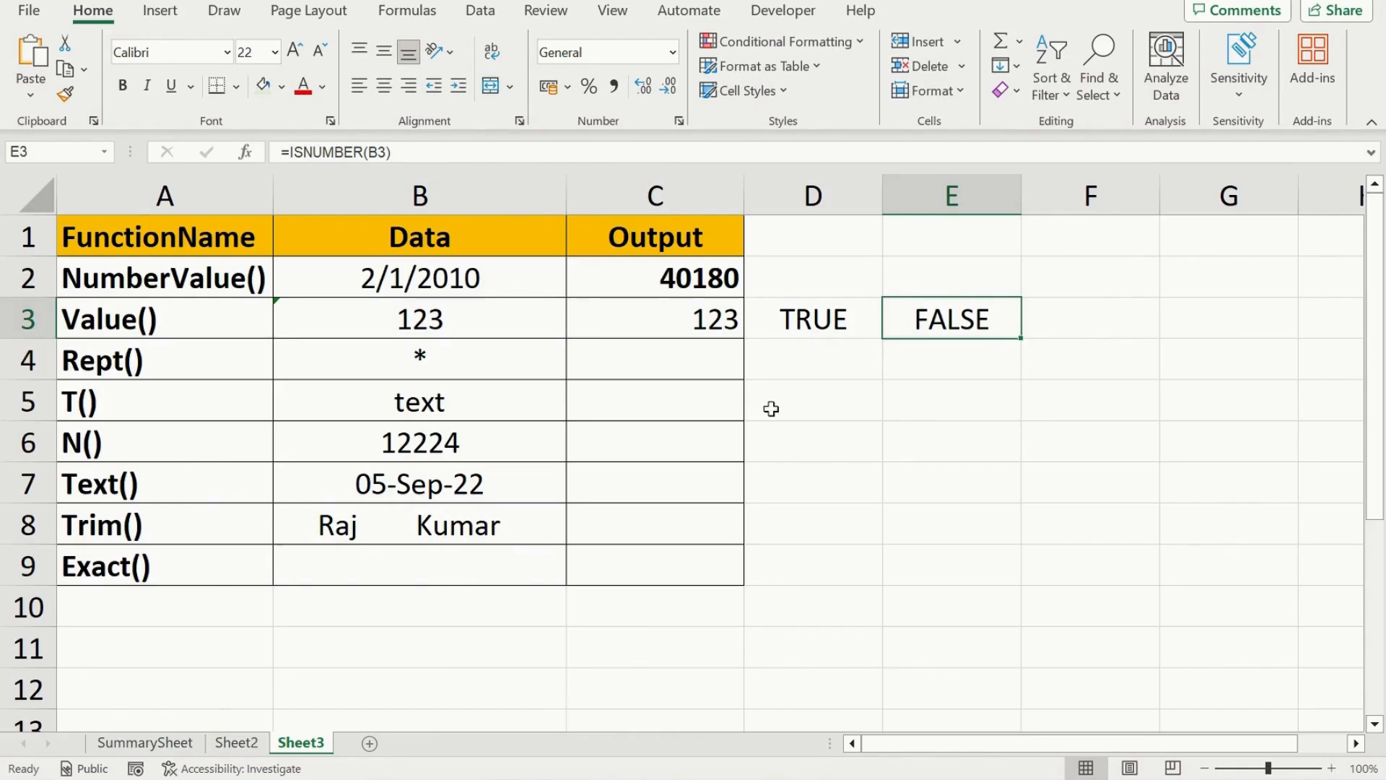
Step: Enter a REPT formula in C4 that repeats the asterisk in B4 20 times
{"action": "key", "text": "Down"}
{"action": "key", "text": "Left"}
{"action": "key", "text": "Left"}
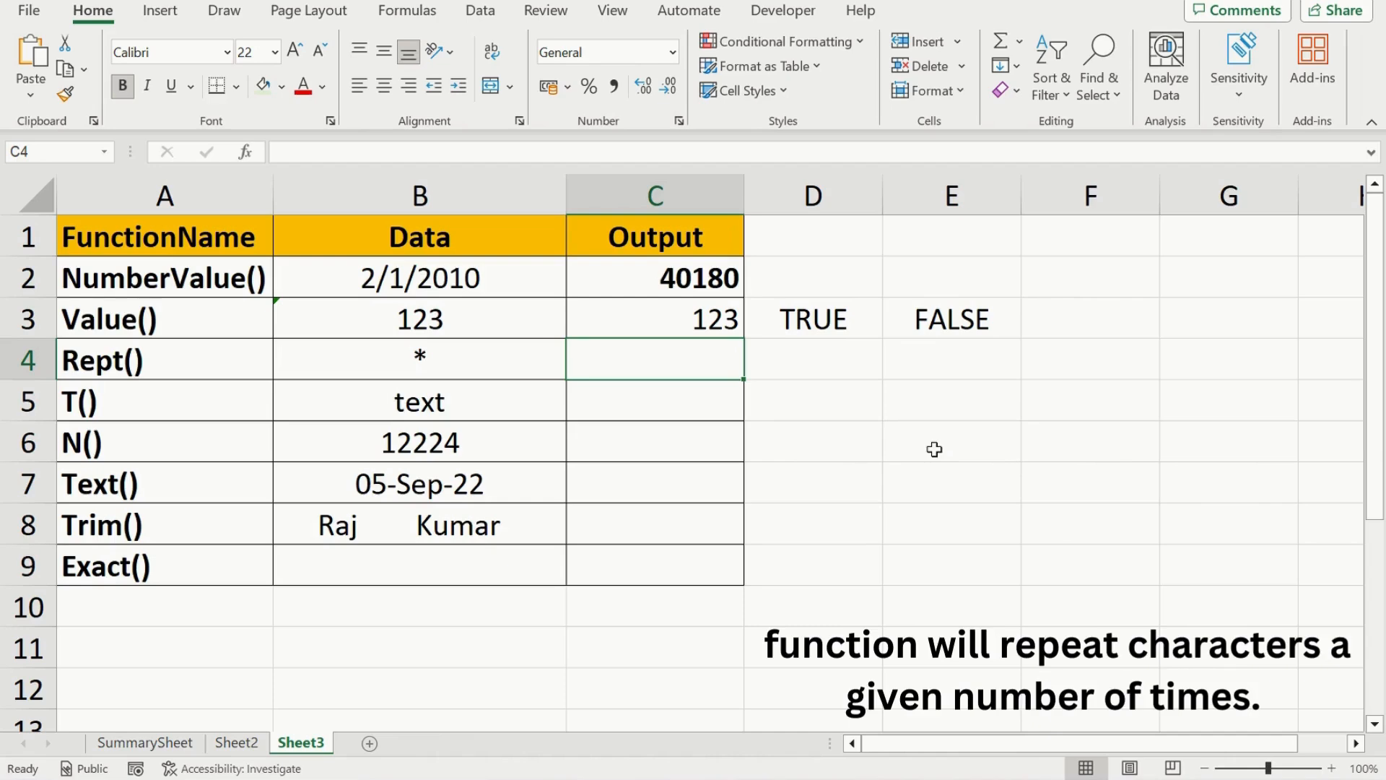
{"action": "type", "text": "=rep"}
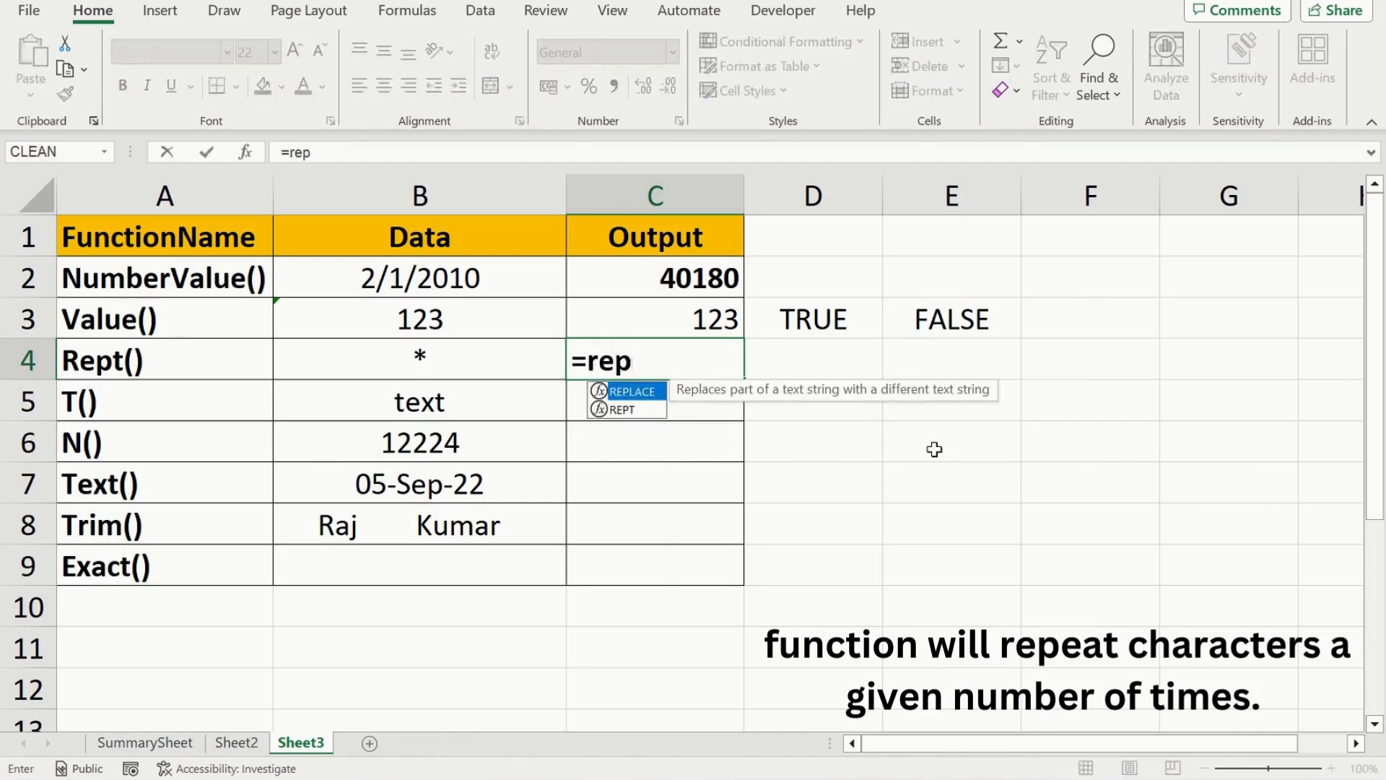
{"action": "key", "text": "Down"}
{"action": "key", "text": "Tab"}
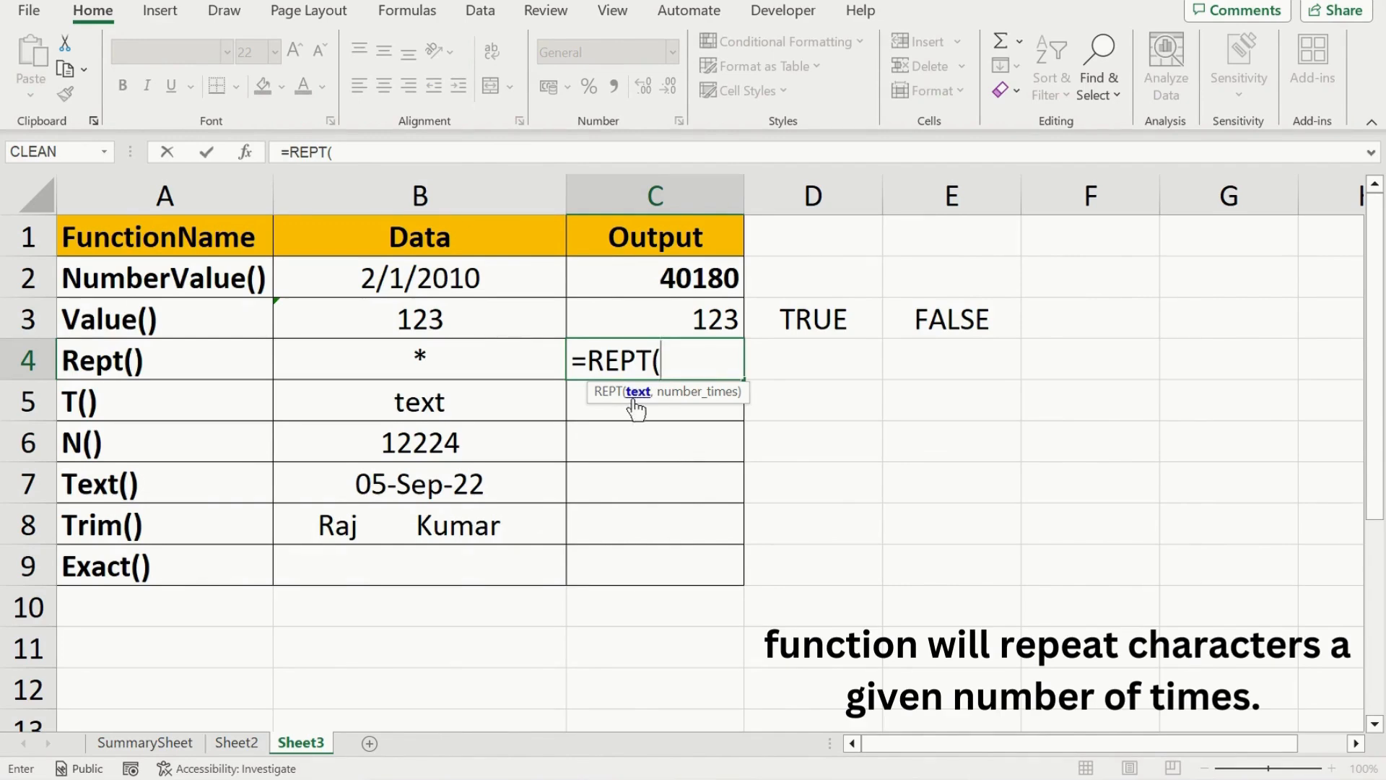
{"action": "left_click", "coordinate": [452, 369]}
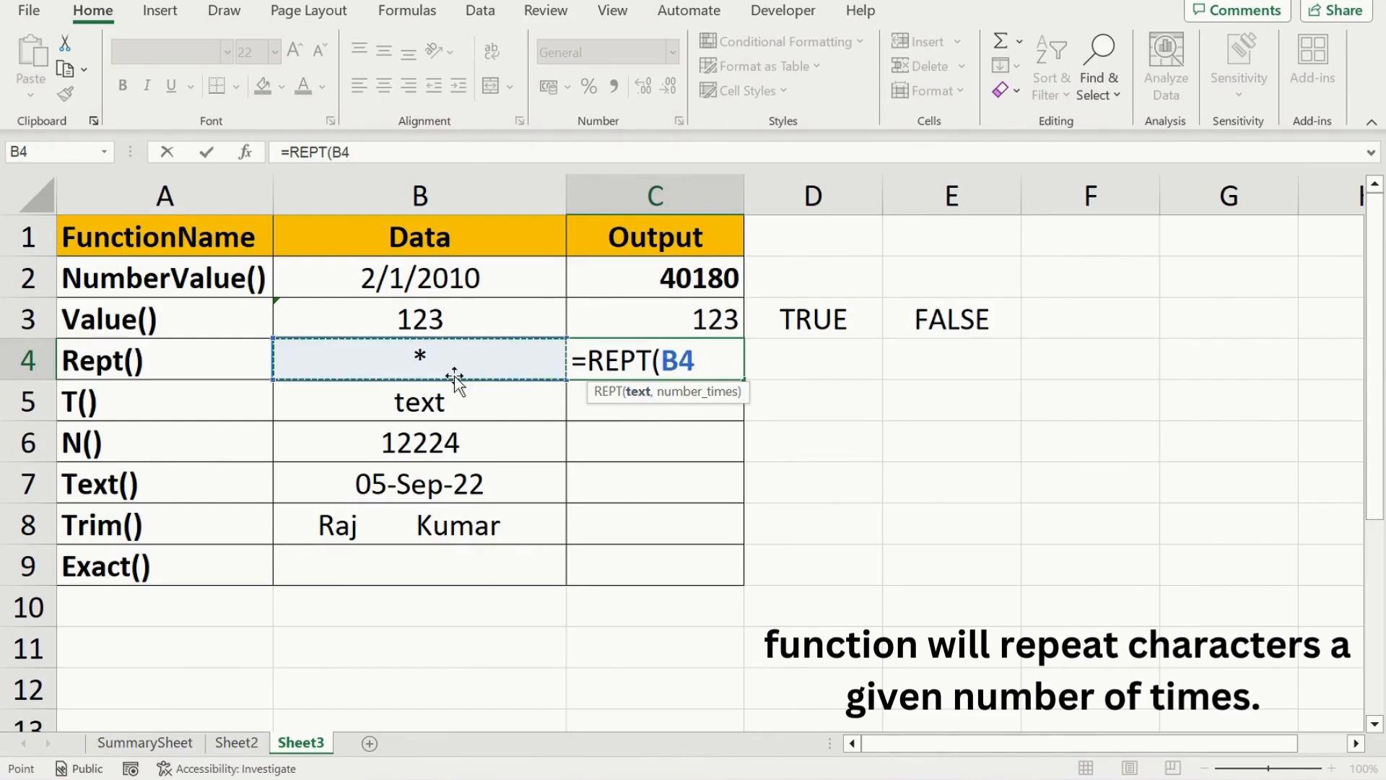
{"action": "type", "text": ","}
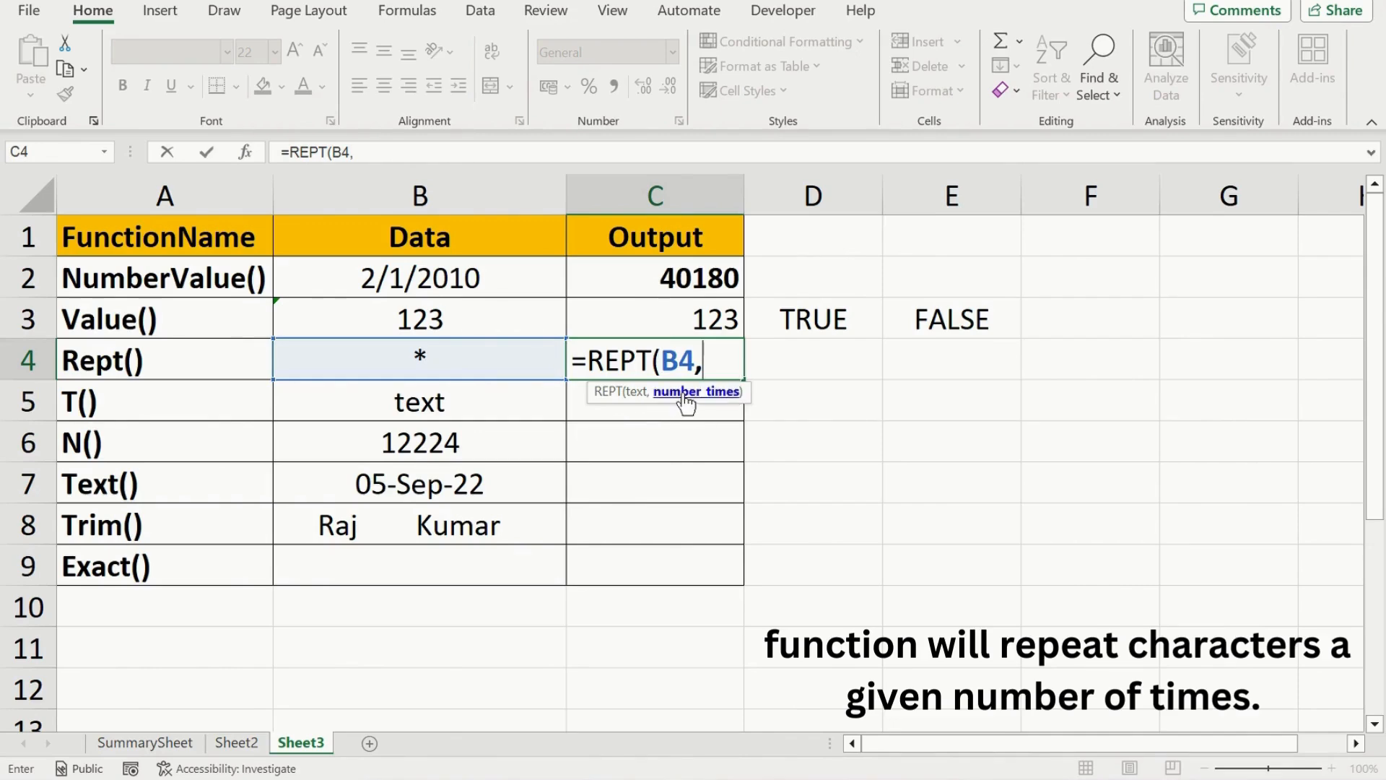
{"action": "type", "text": "20)"}
{"action": "key", "text": "Return"}
{"action": "key", "text": "Up"}
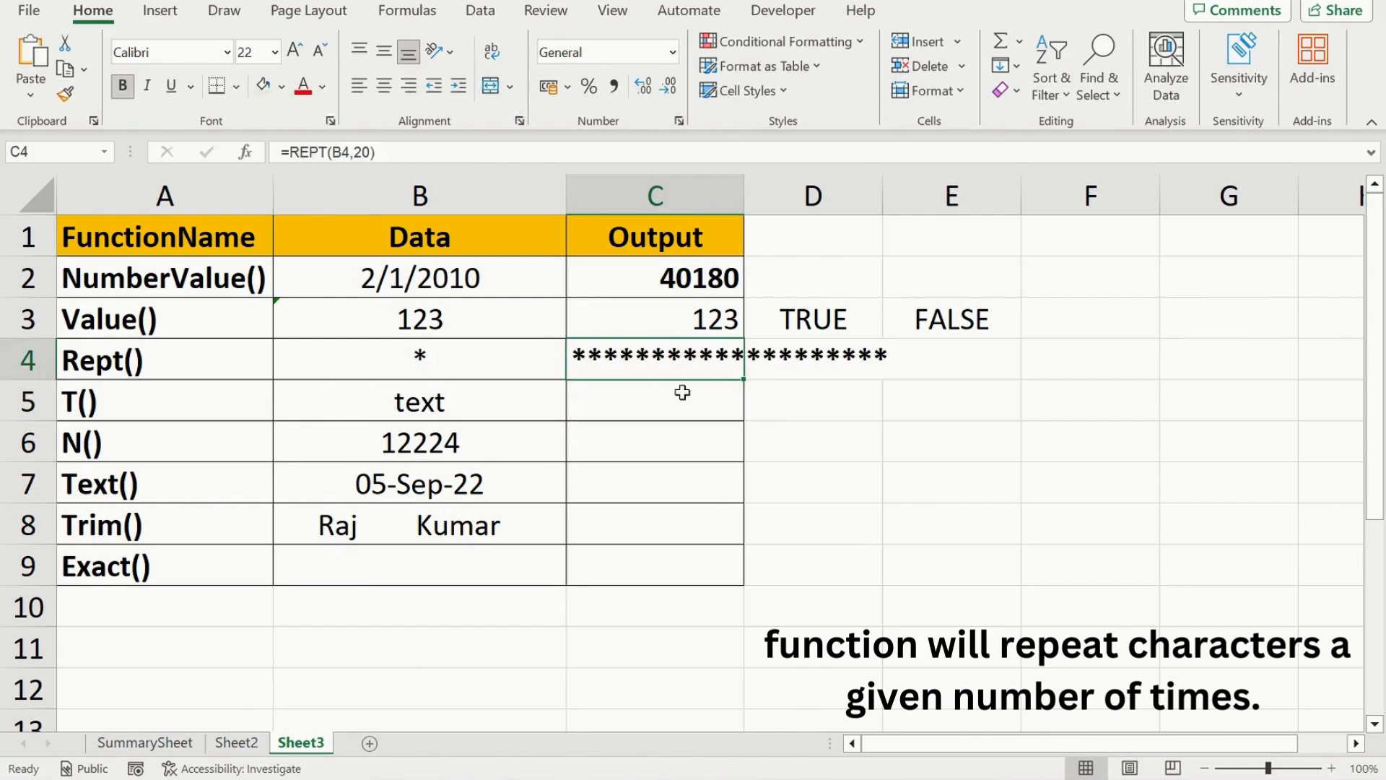
Step: Enter a T formula in C5 that returns the text value of B5
{"action": "key", "text": "Left"}
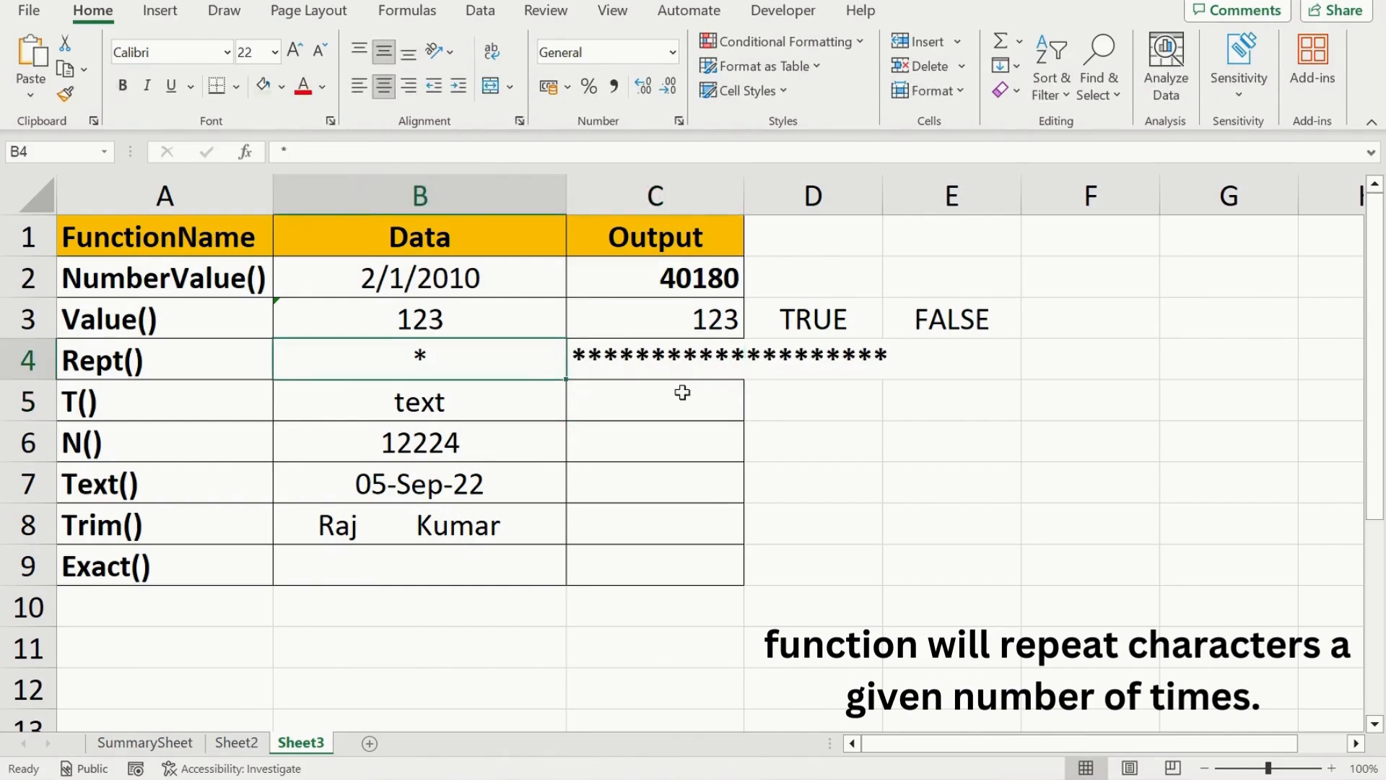
{"action": "key", "text": "Right"}
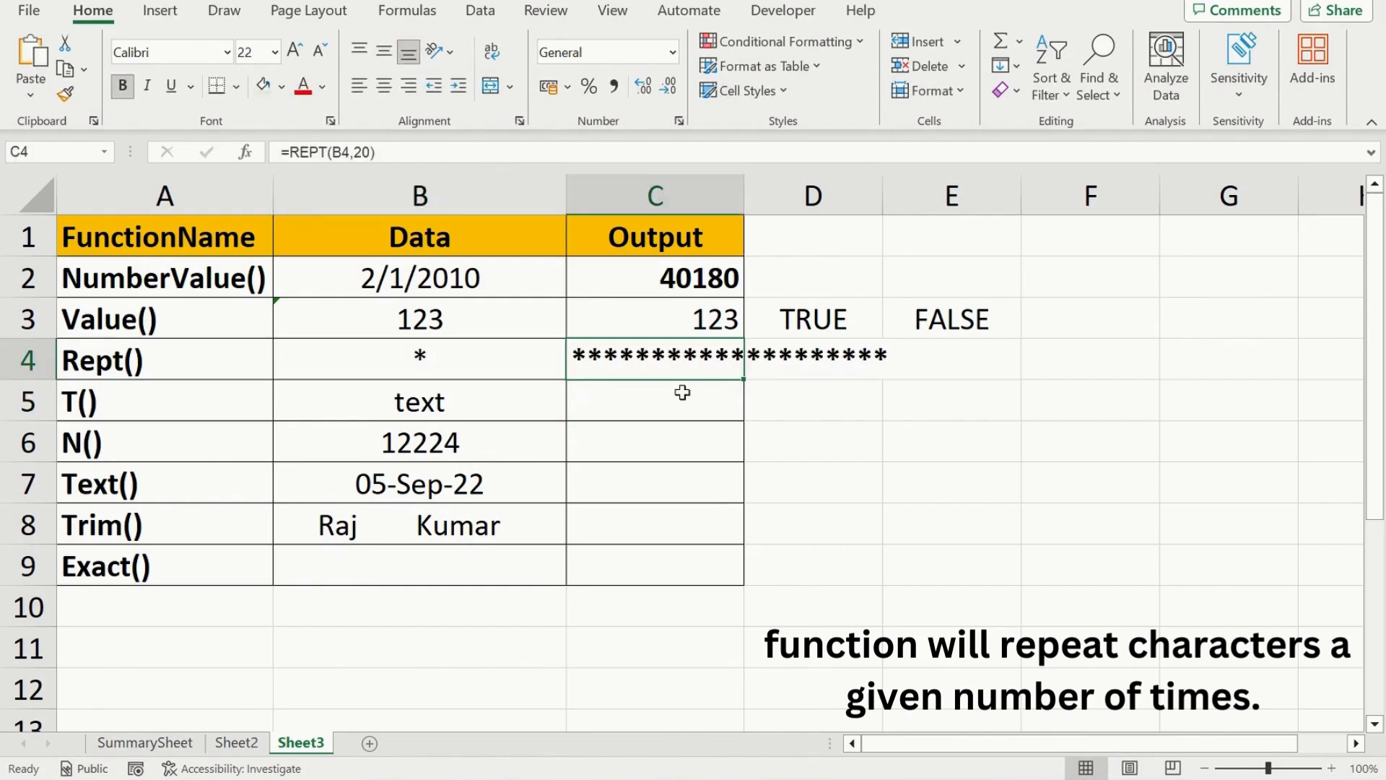
{"action": "key", "text": "Down"}
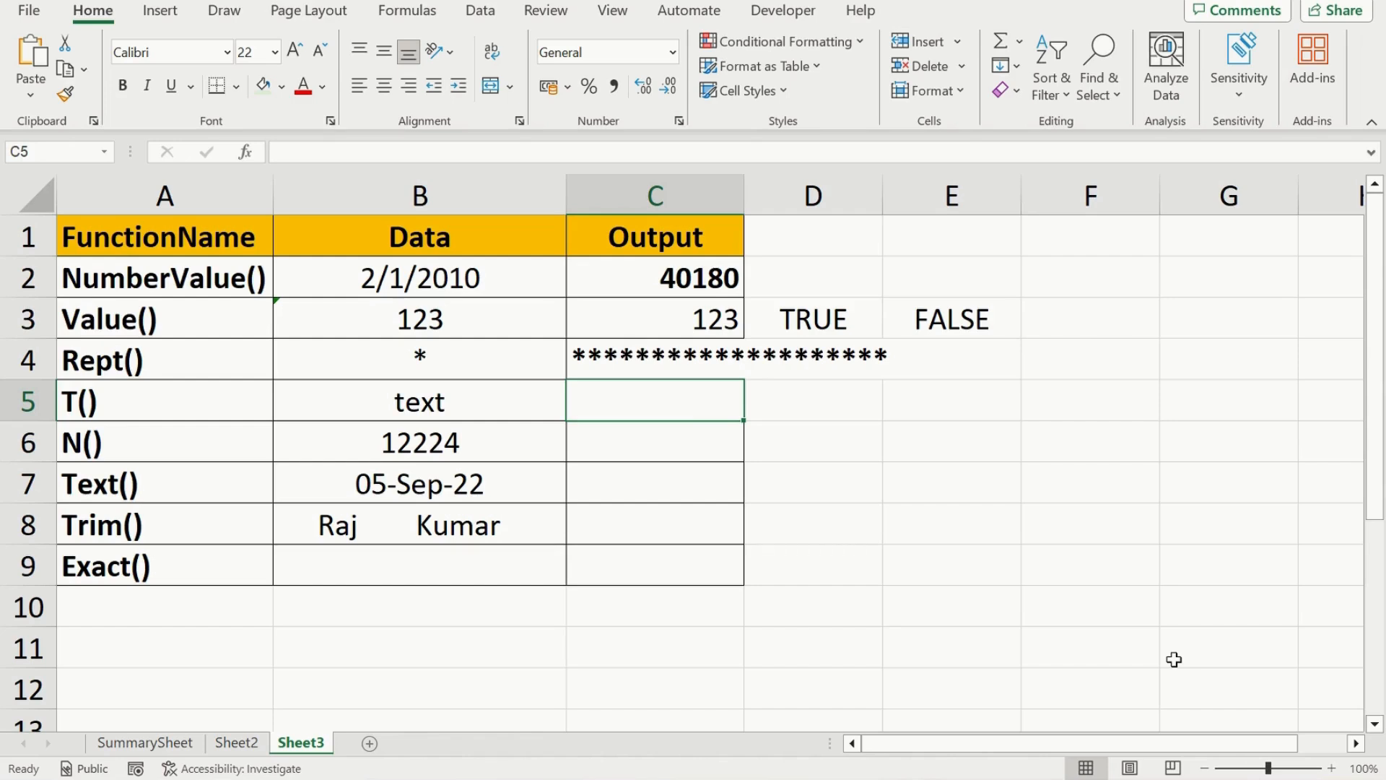
{"action": "type", "text": "=t("}
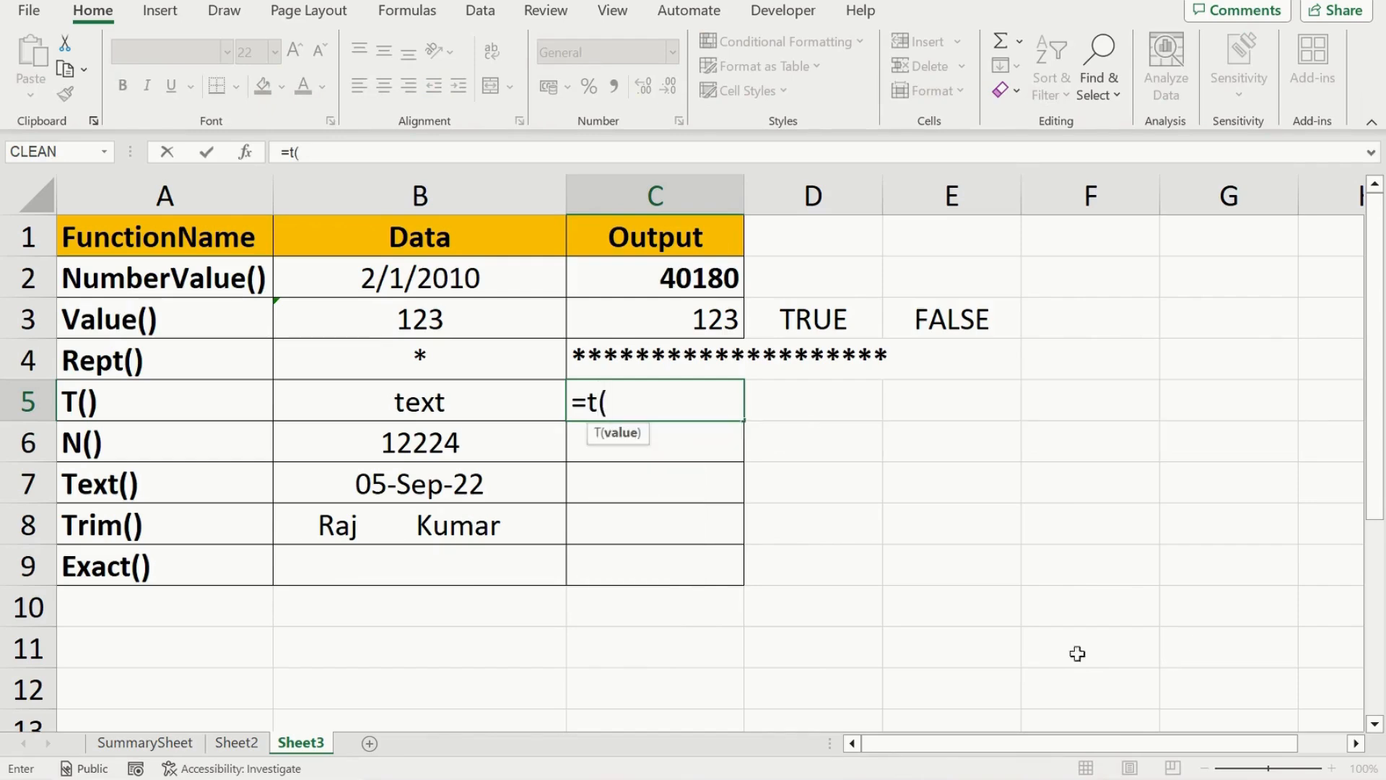
{"action": "left_click", "coordinate": [454, 405]}
{"action": "type", "text": ")"}
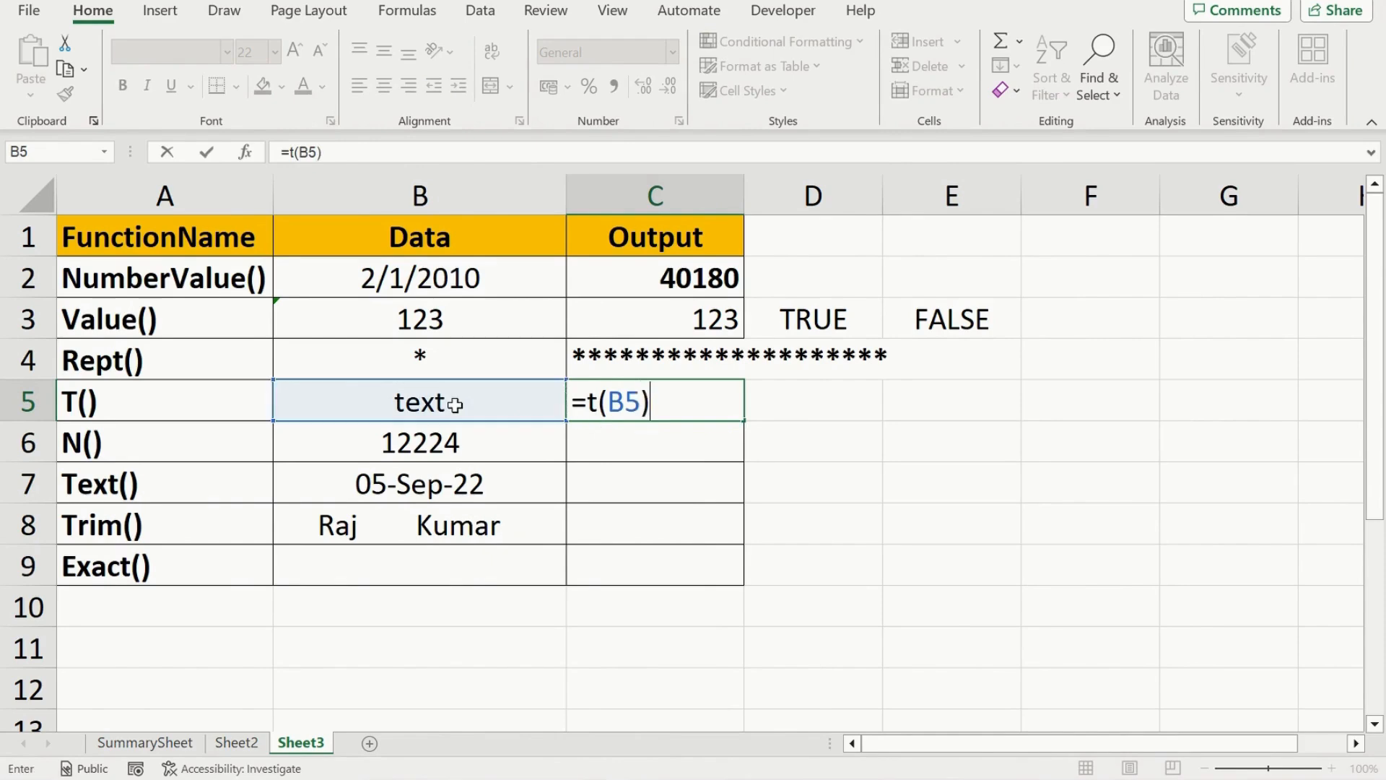
{"action": "key", "text": "Return"}
{"action": "key", "text": "Up"}
Step: Replace the T function's data in B5 with the number 1233 and check the formula in C5
{"action": "left_click", "coordinate": [455, 405]}
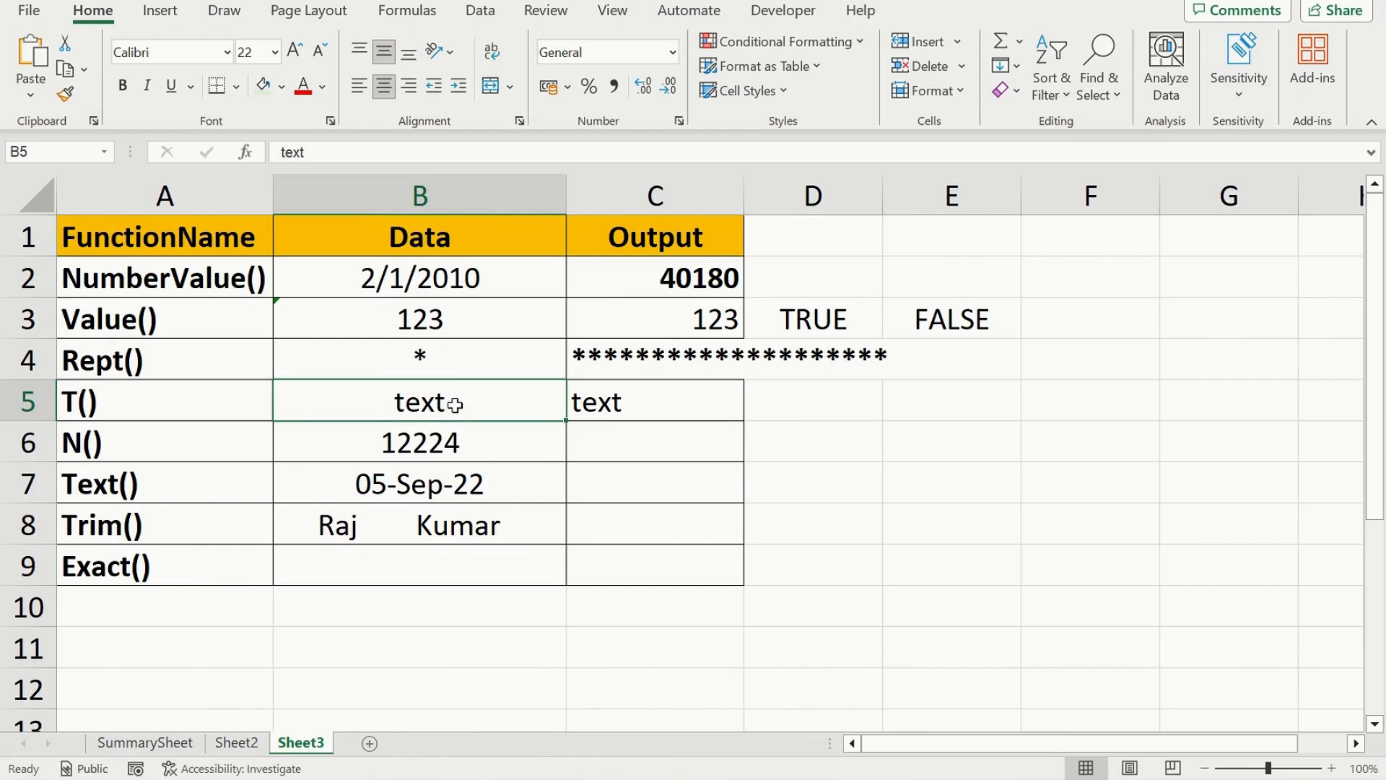
{"action": "type", "text": "1233"}
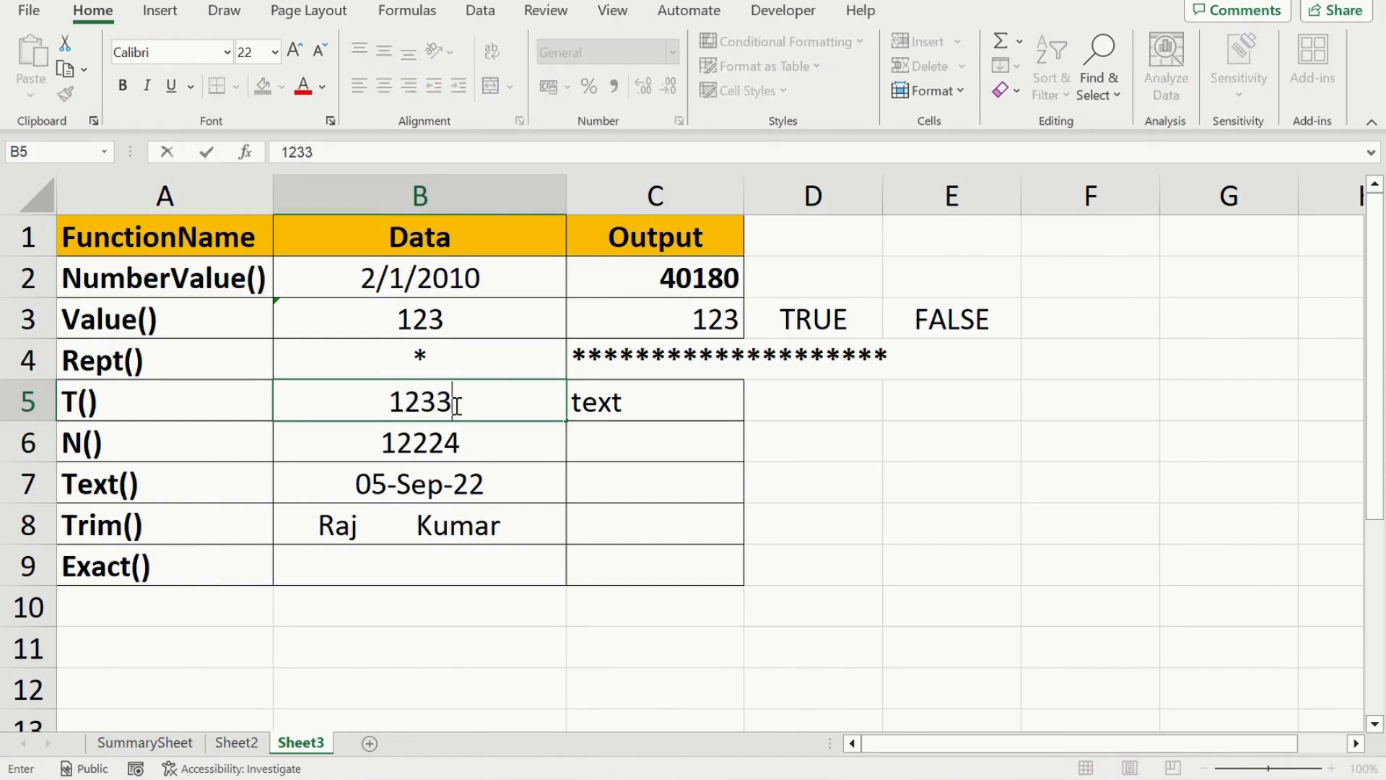
{"action": "key", "text": "Return"}
{"action": "key", "text": "Up"}
{"action": "key", "text": "Right"}
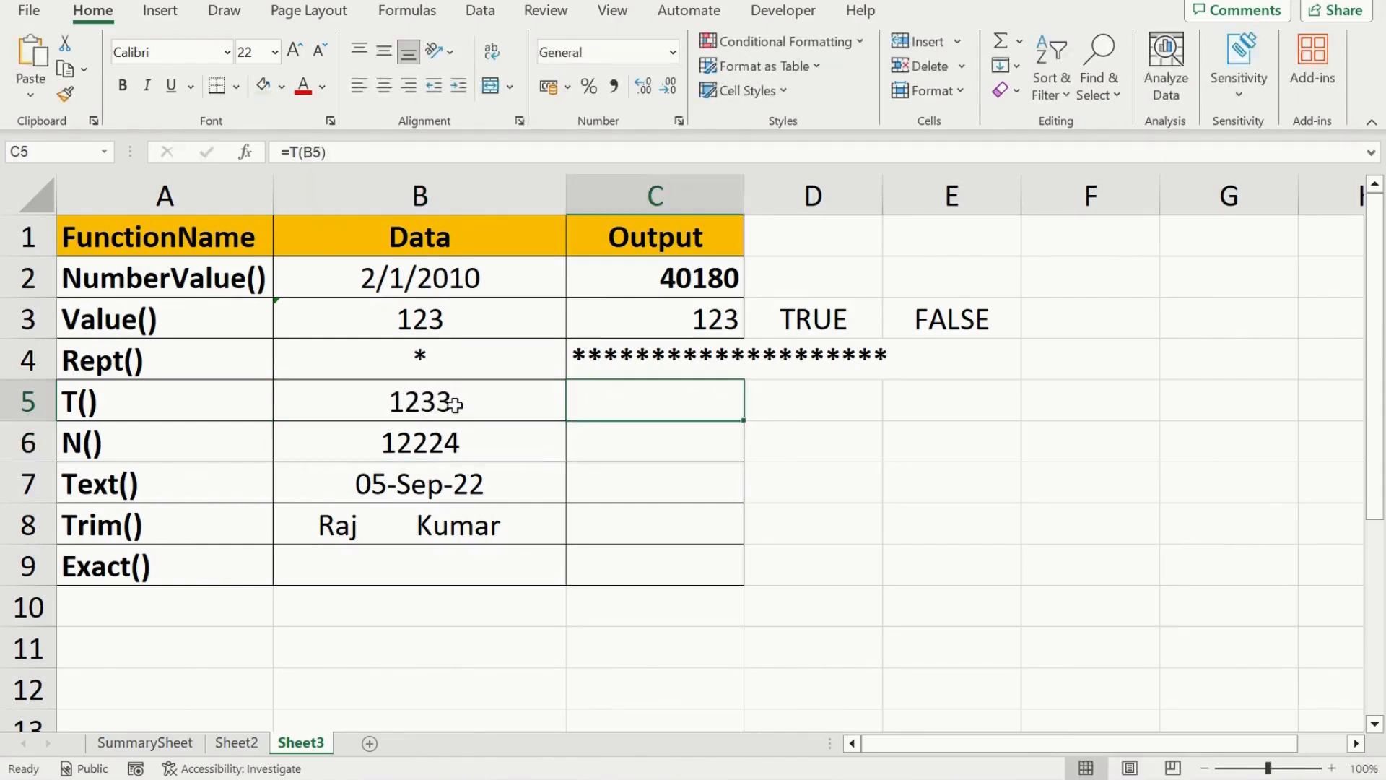
Step: Enter an N formula in C6 that returns the numeric value of B6
{"action": "key", "text": "Down"}
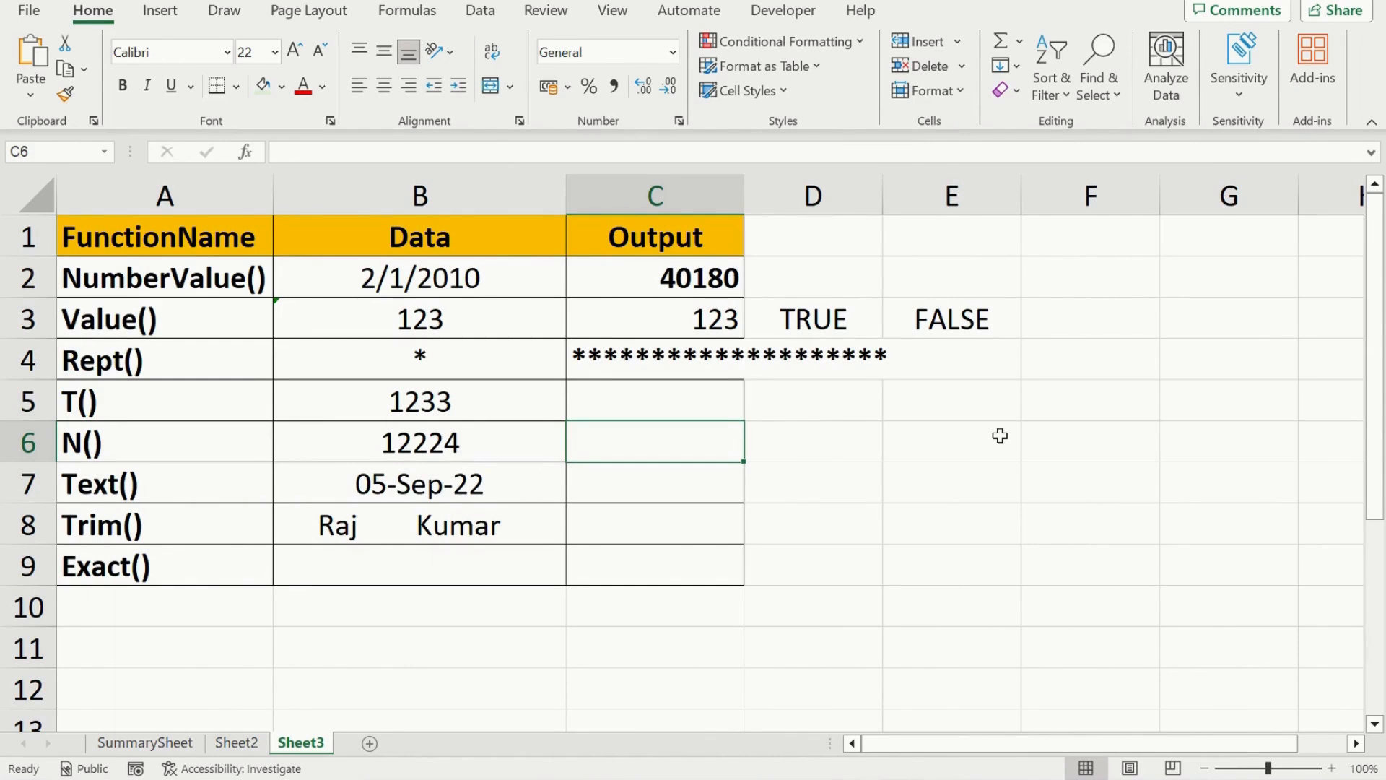
{"action": "type", "text": "="}
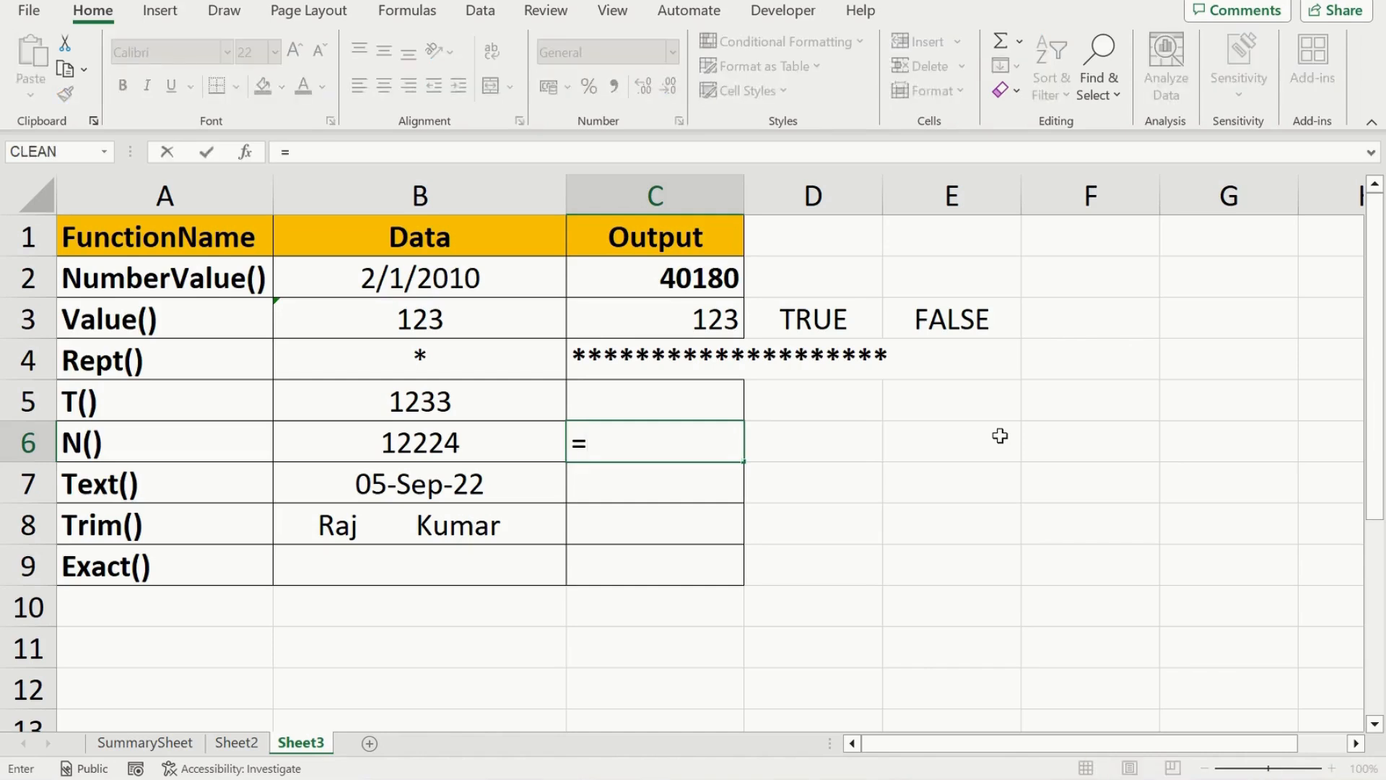
{"action": "type", "text": "n("}
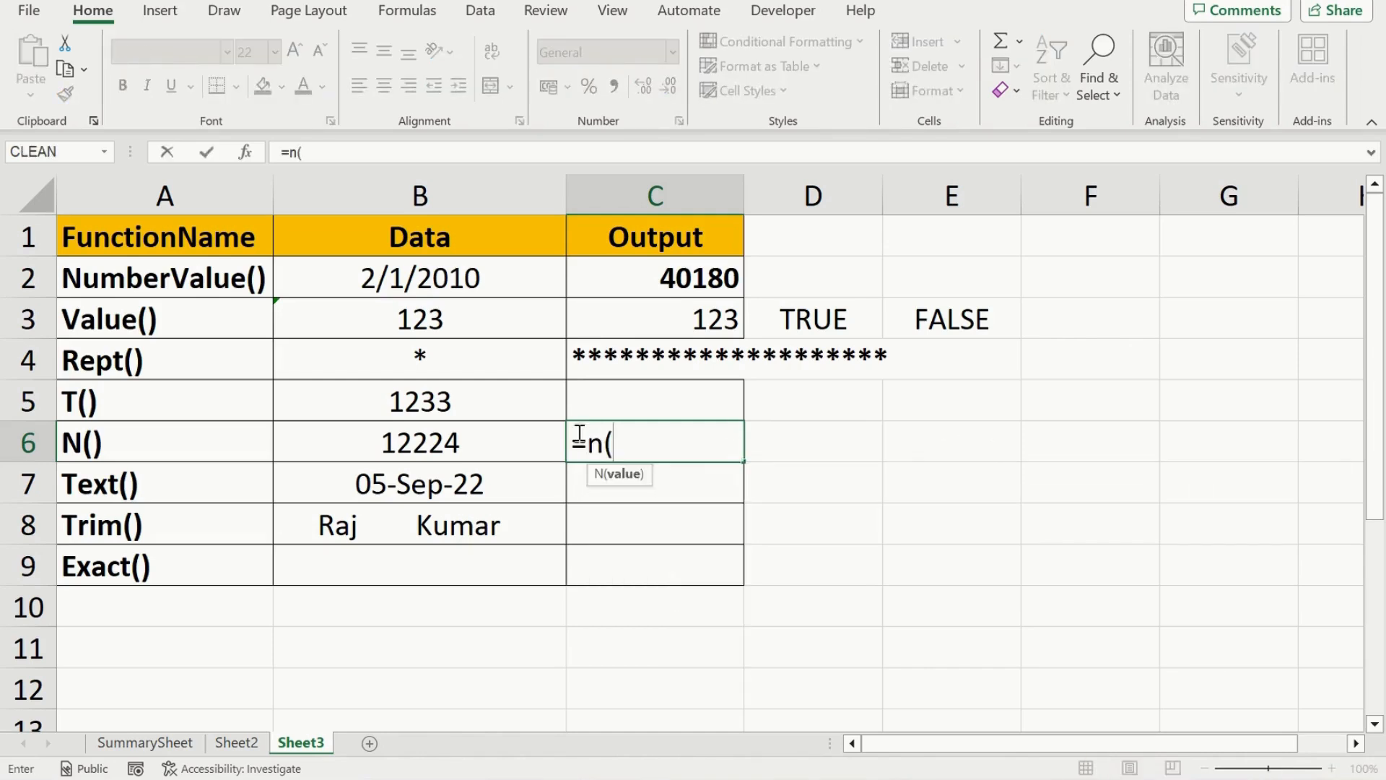
{"action": "left_click", "coordinate": [452, 448]}
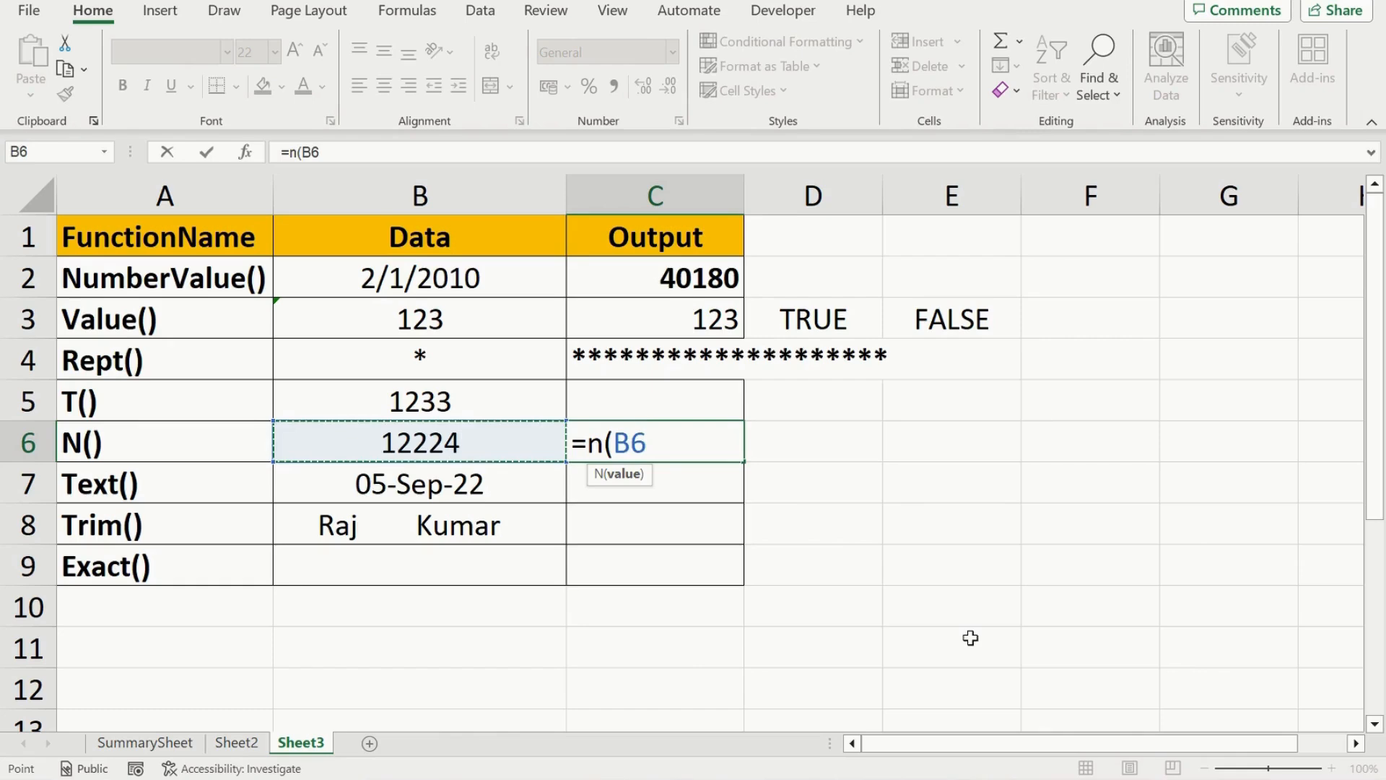
{"action": "type", "text": ")"}
{"action": "key", "text": "Return"}
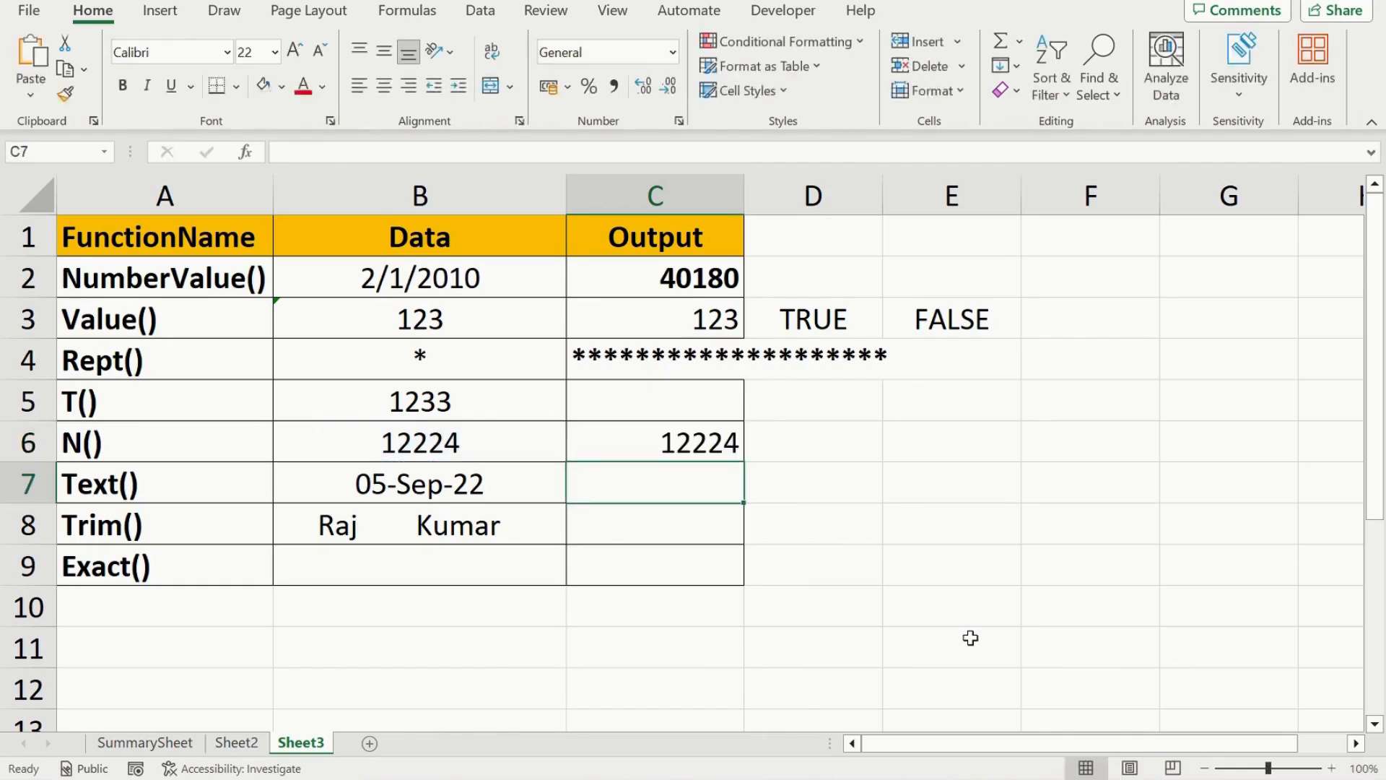
Step: Replace the N function's data in B6 with the word "text" and check the formula in C6
{"action": "key", "text": "Up"}
{"action": "key", "text": "Left"}
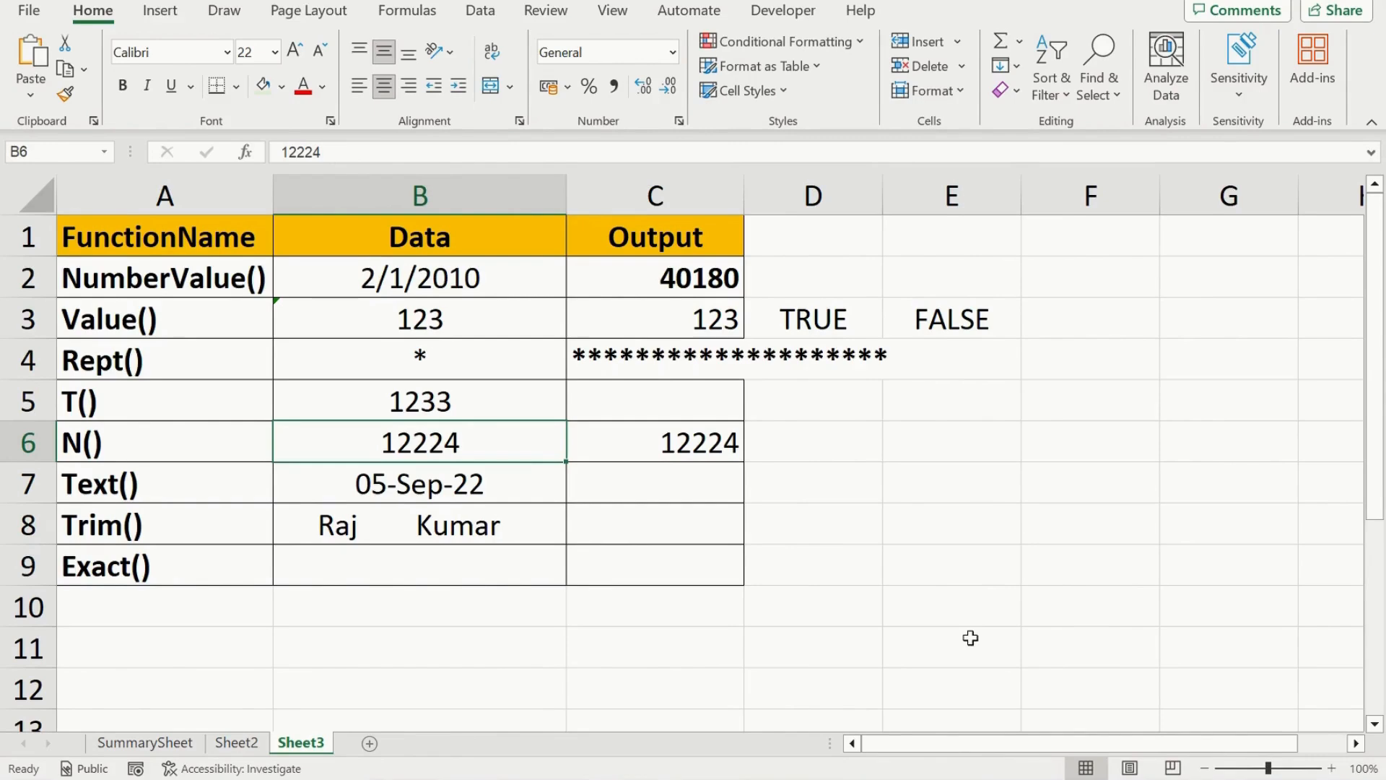
{"action": "type", "text": "text"}
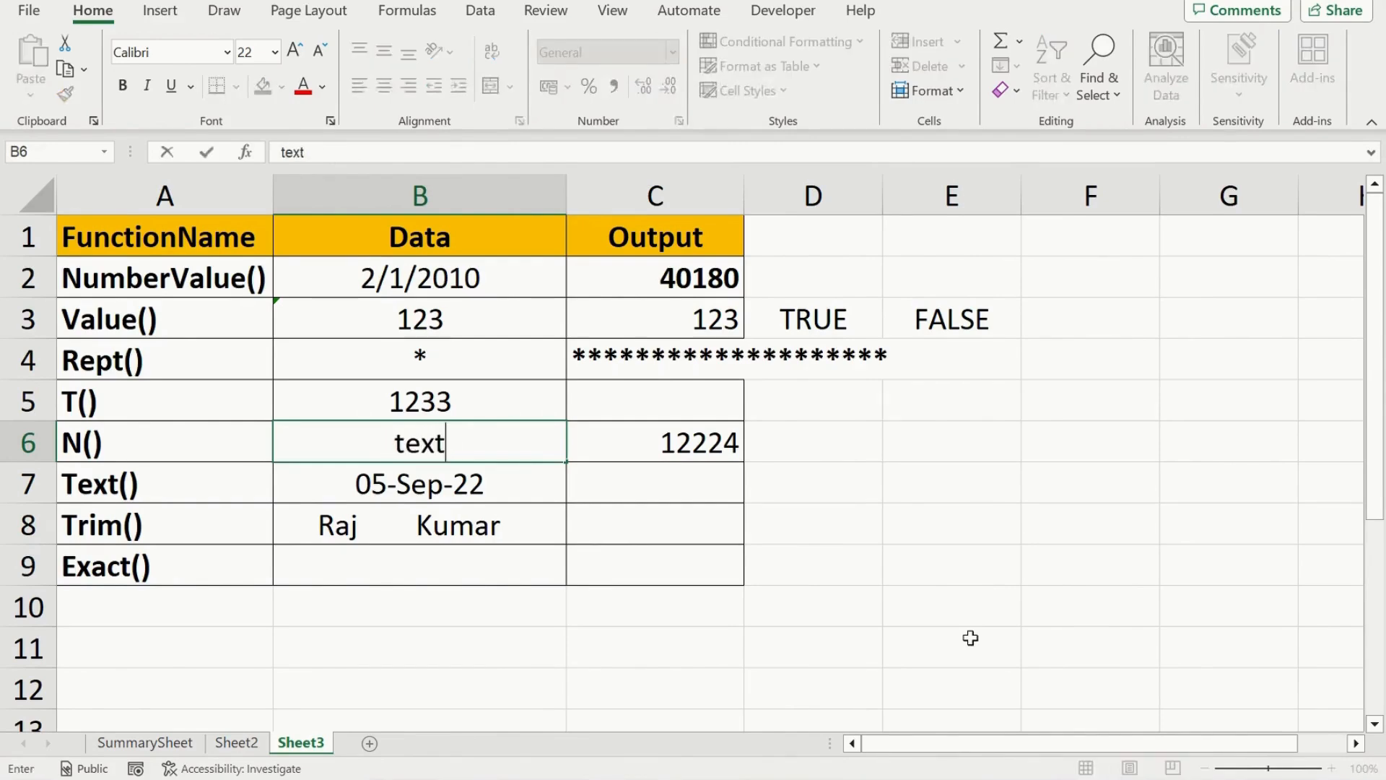
{"action": "key", "text": "Return"}
{"action": "key", "text": "Up"}
{"action": "key", "text": "Right"}
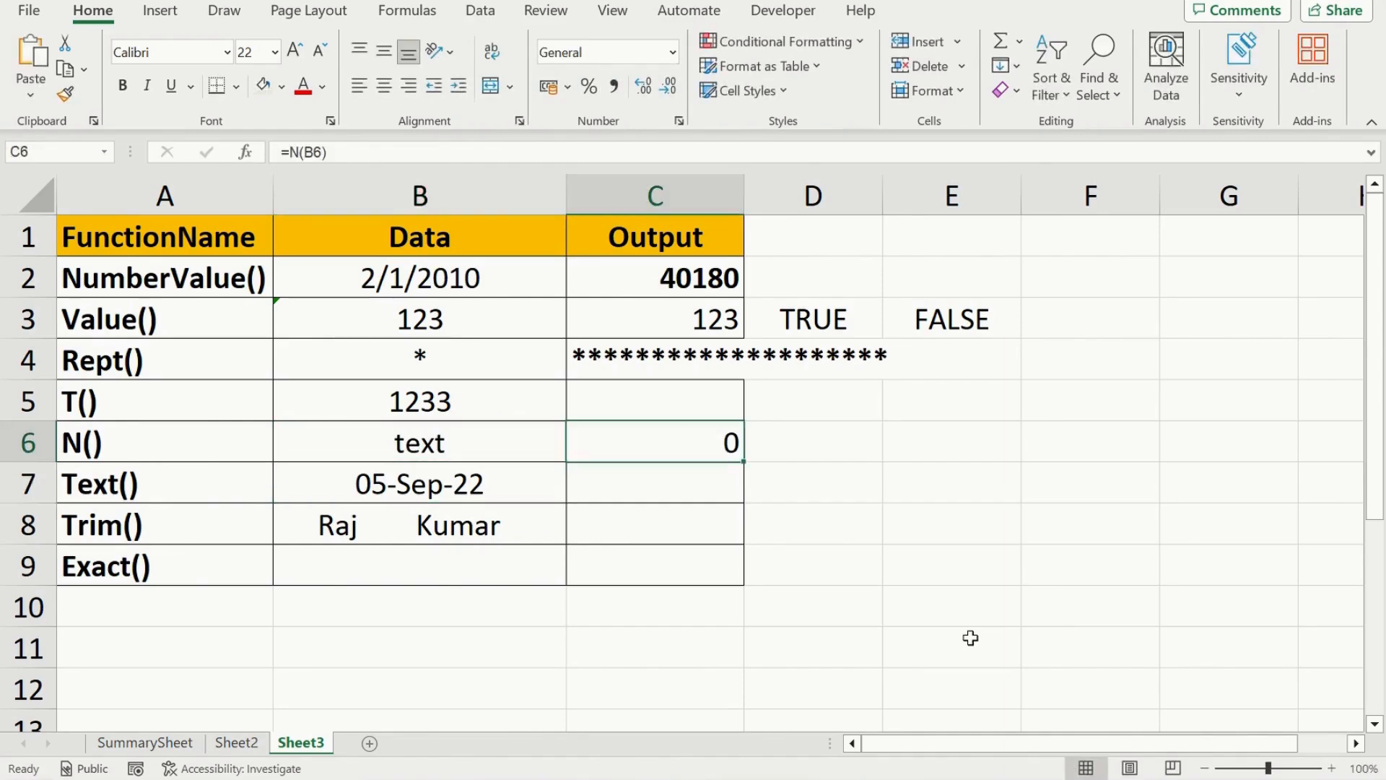
Step: Enter a TEXT formula in C7 that formats the date in B7 as "MMM"
{"action": "key", "text": "Down"}
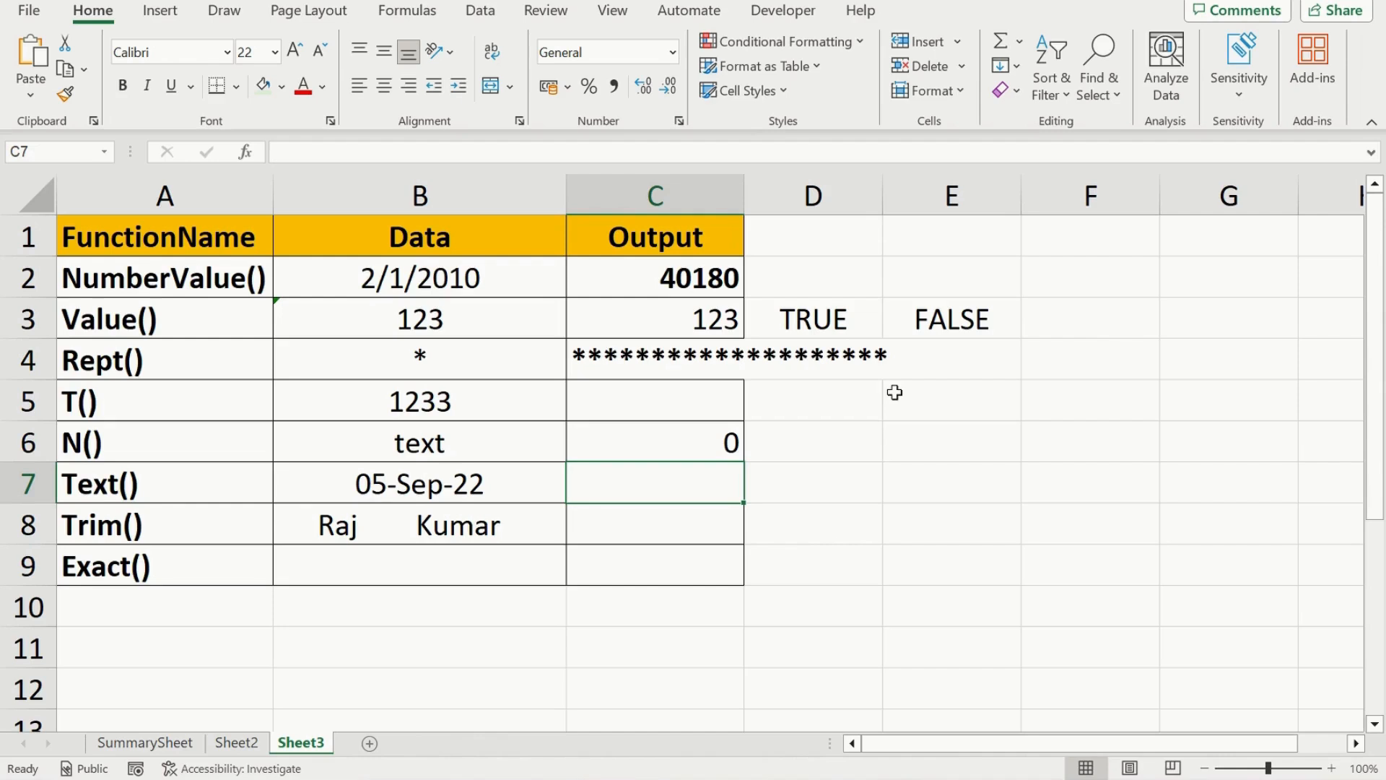
{"action": "type", "text": "=te"}
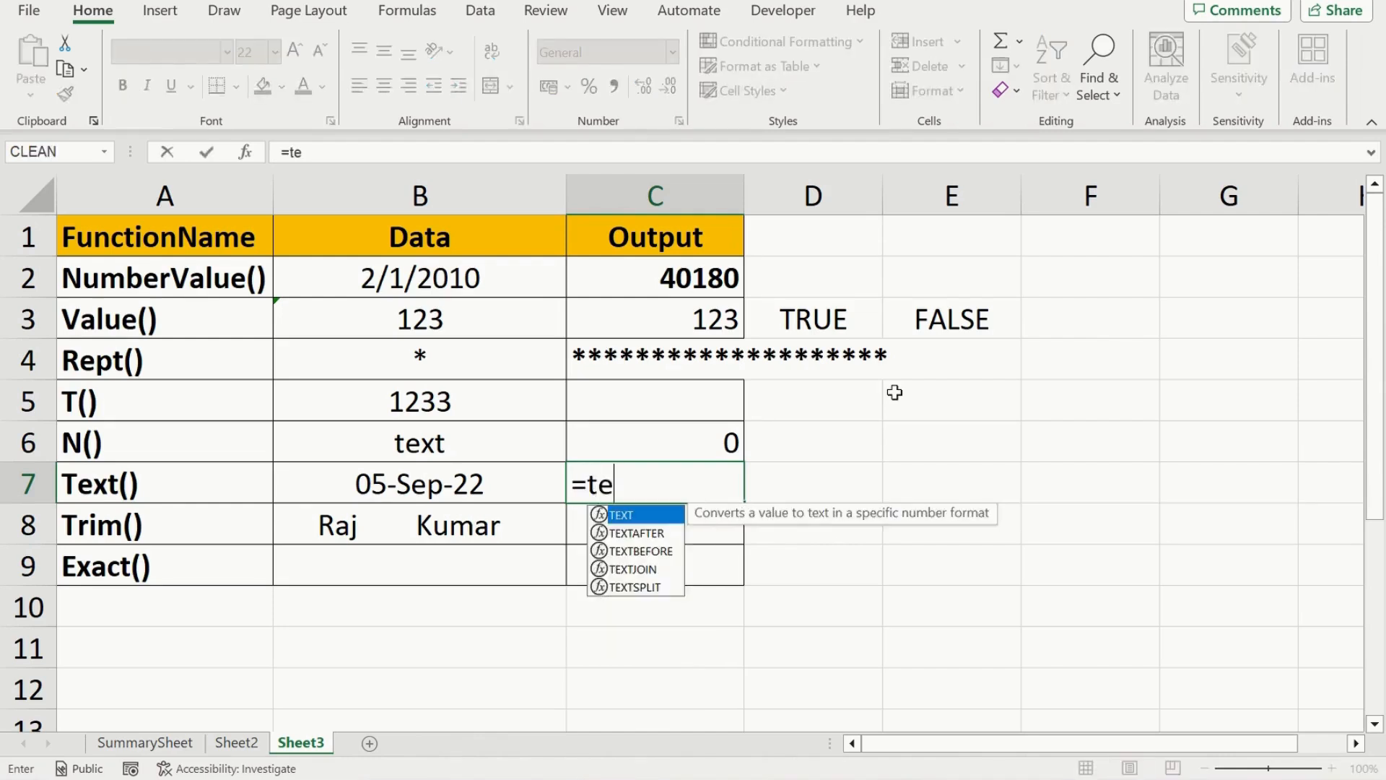
{"action": "key", "text": "Tab"}
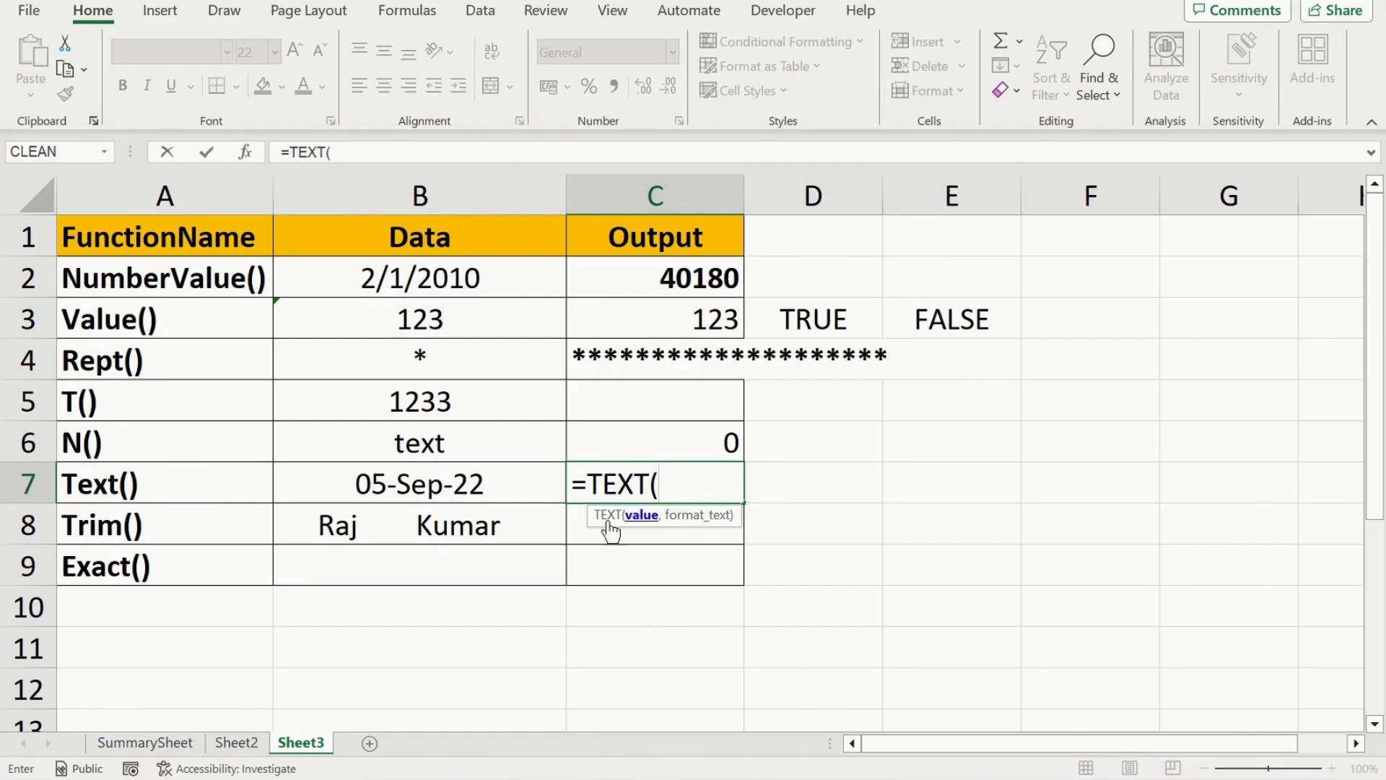
{"action": "left_click", "coordinate": [438, 485]}
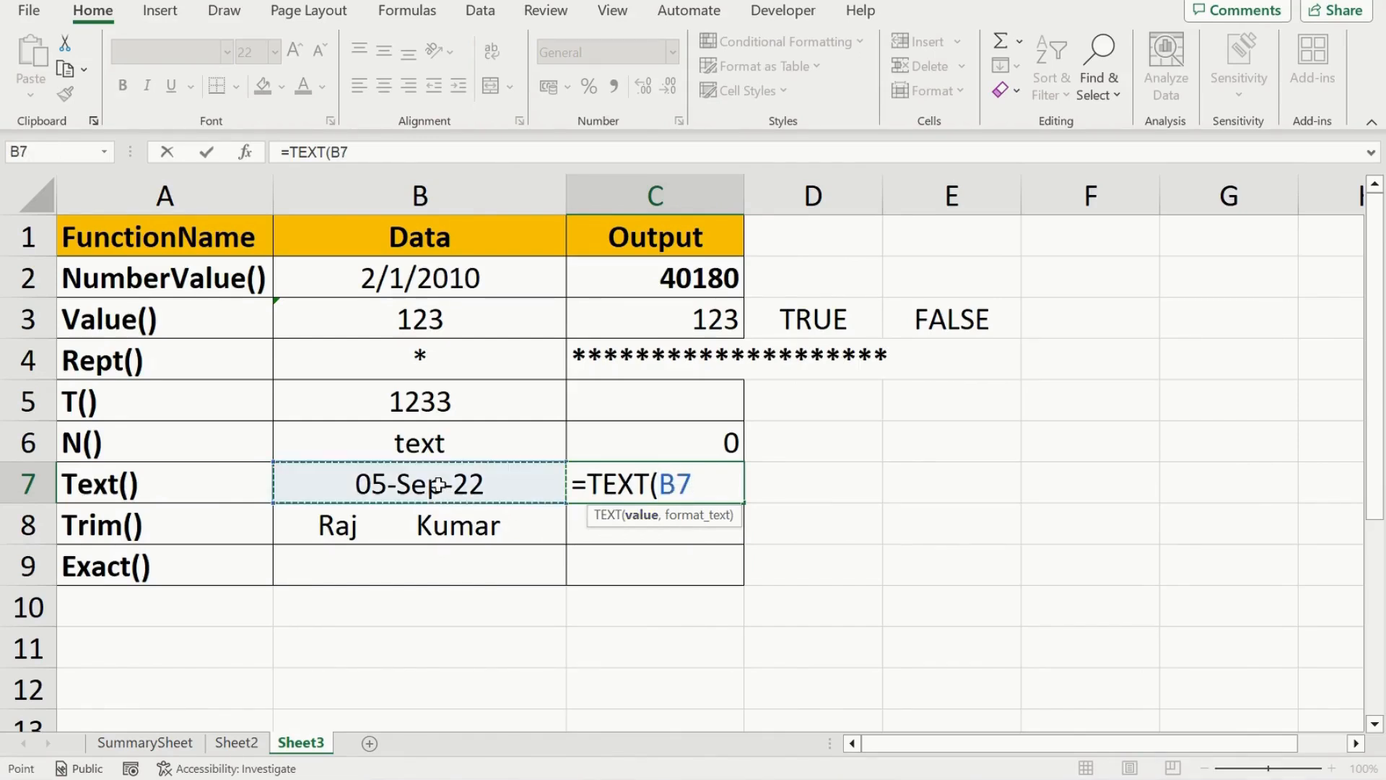
{"action": "type", "text": ","}
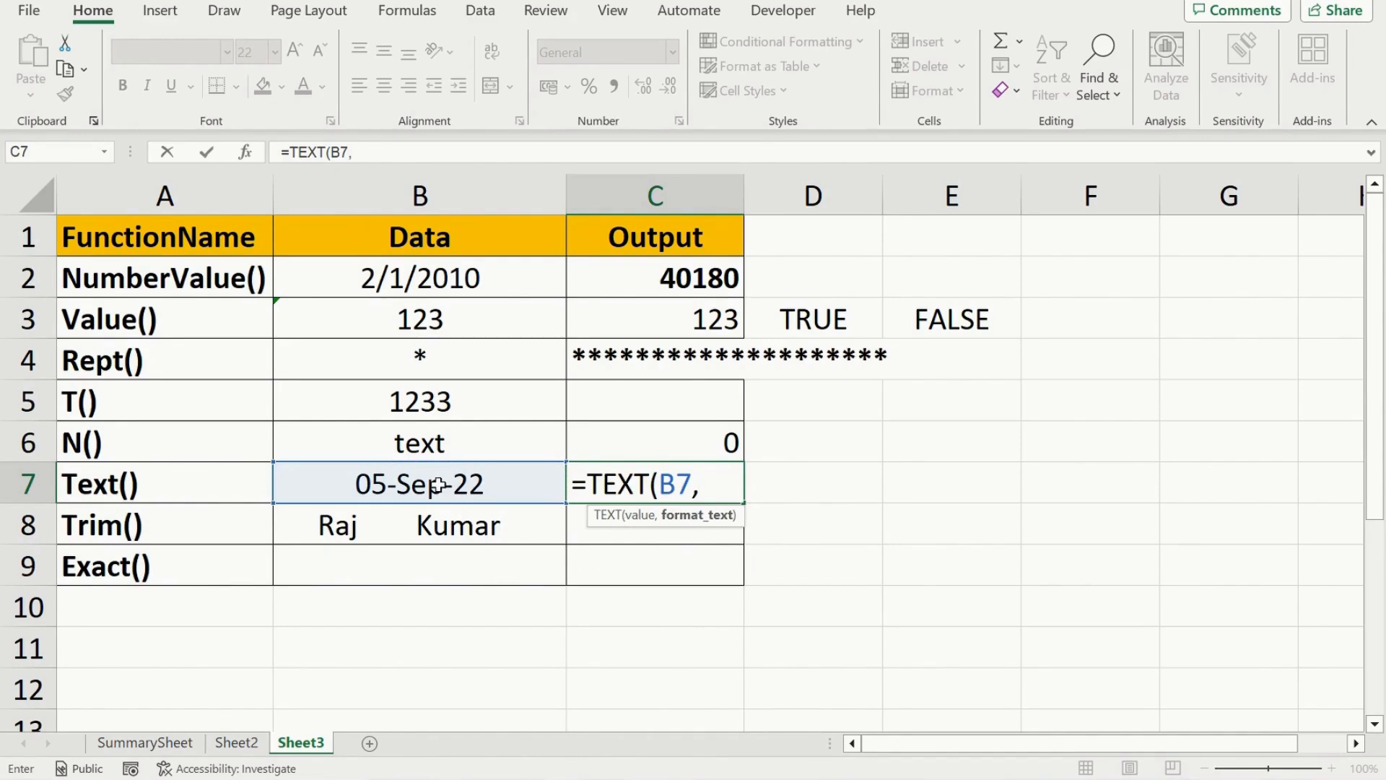
{"action": "type", "text": "\"MM"}
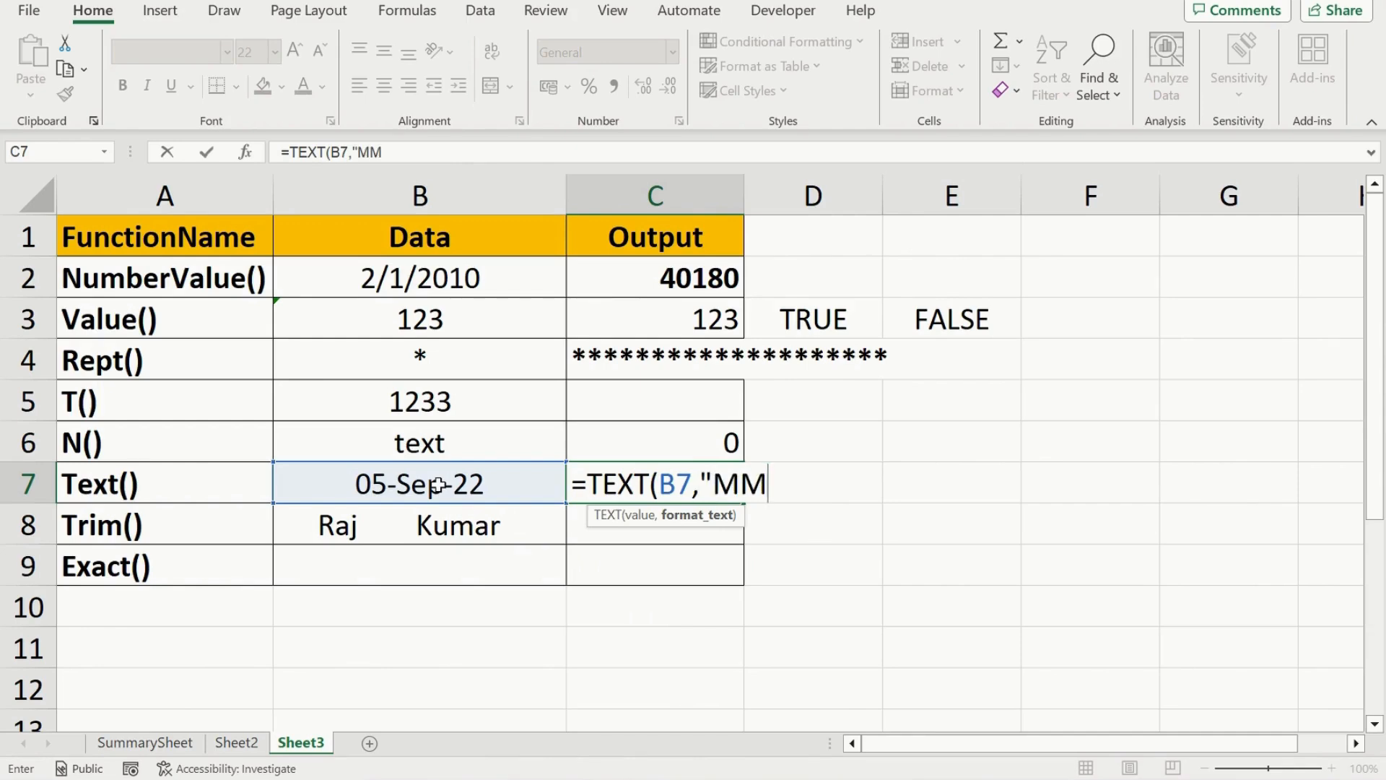
{"action": "type", "text": "M\")"}
{"action": "key", "text": "Return"}
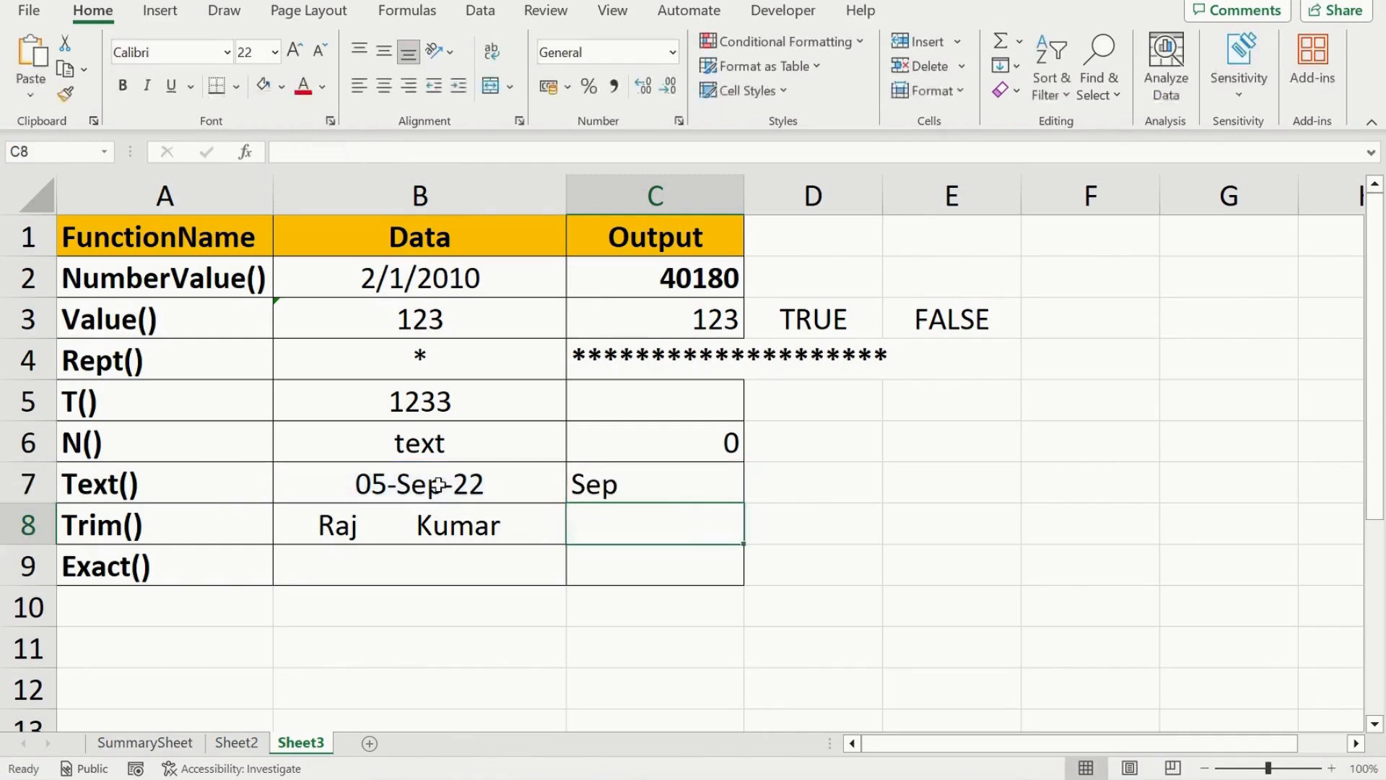
{"action": "key", "text": "Up"}
{"action": "left_click", "coordinate": [438, 486]}
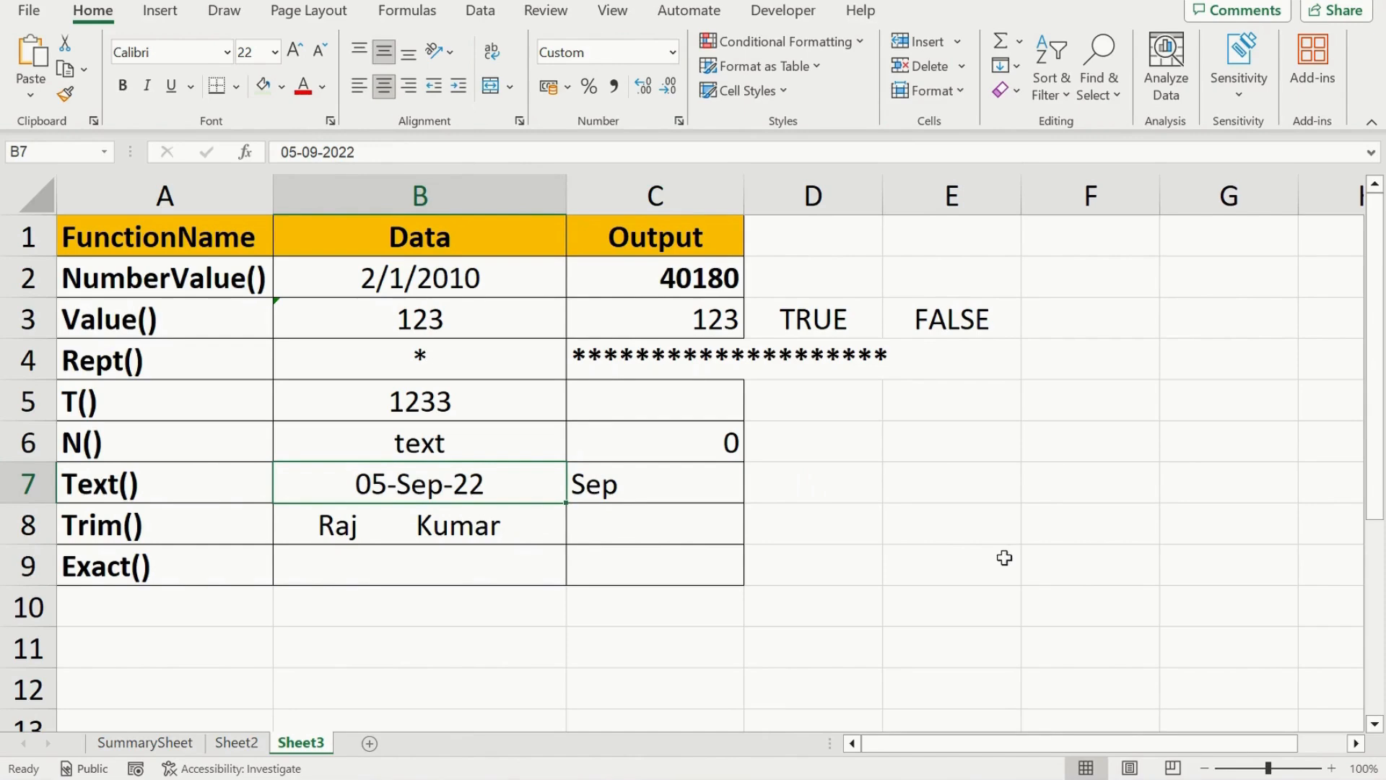
Step: Change the format code of the TEXT formula in C7 to "DDDD" and compare its output with the date in B7
{"action": "key", "text": "Right"}
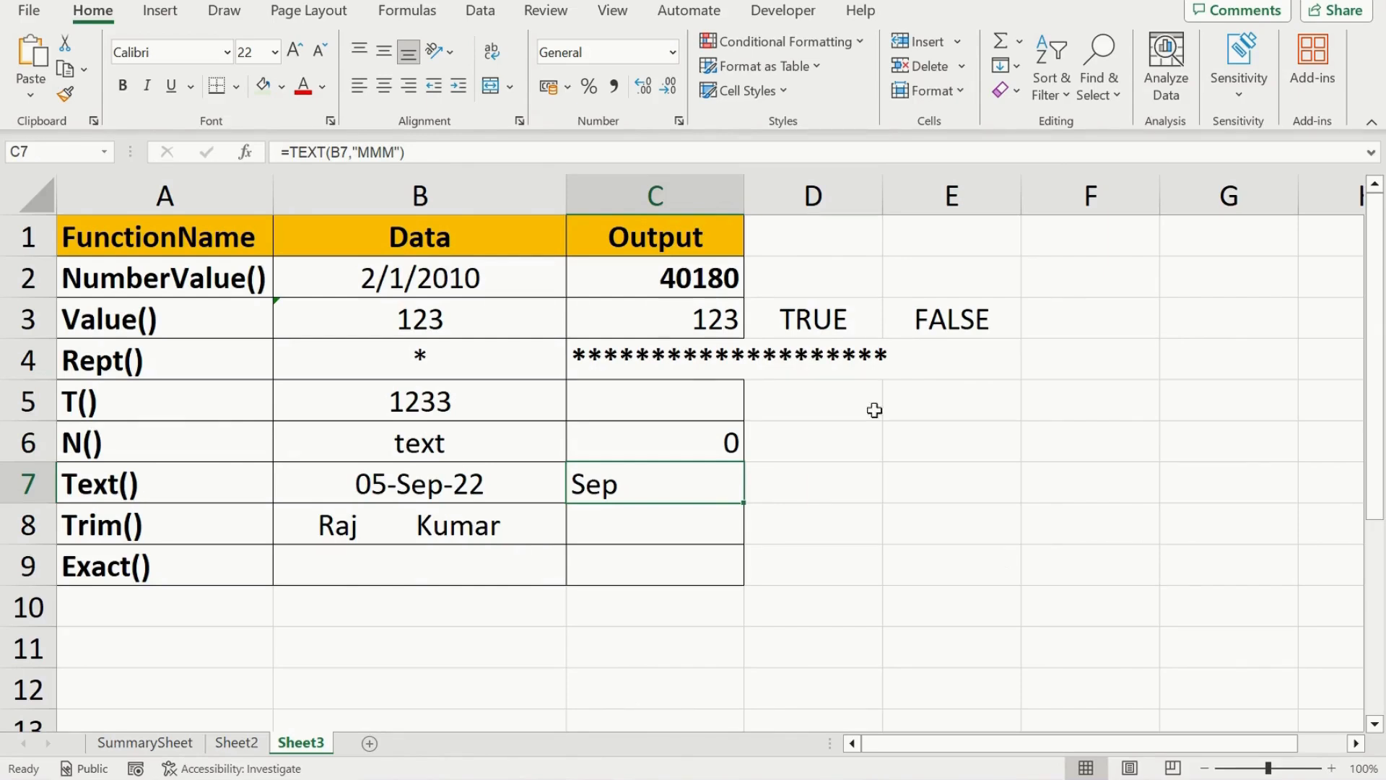
{"action": "key", "text": "F2"}
{"action": "key", "text": "Left"}
{"action": "key", "text": "Left"}
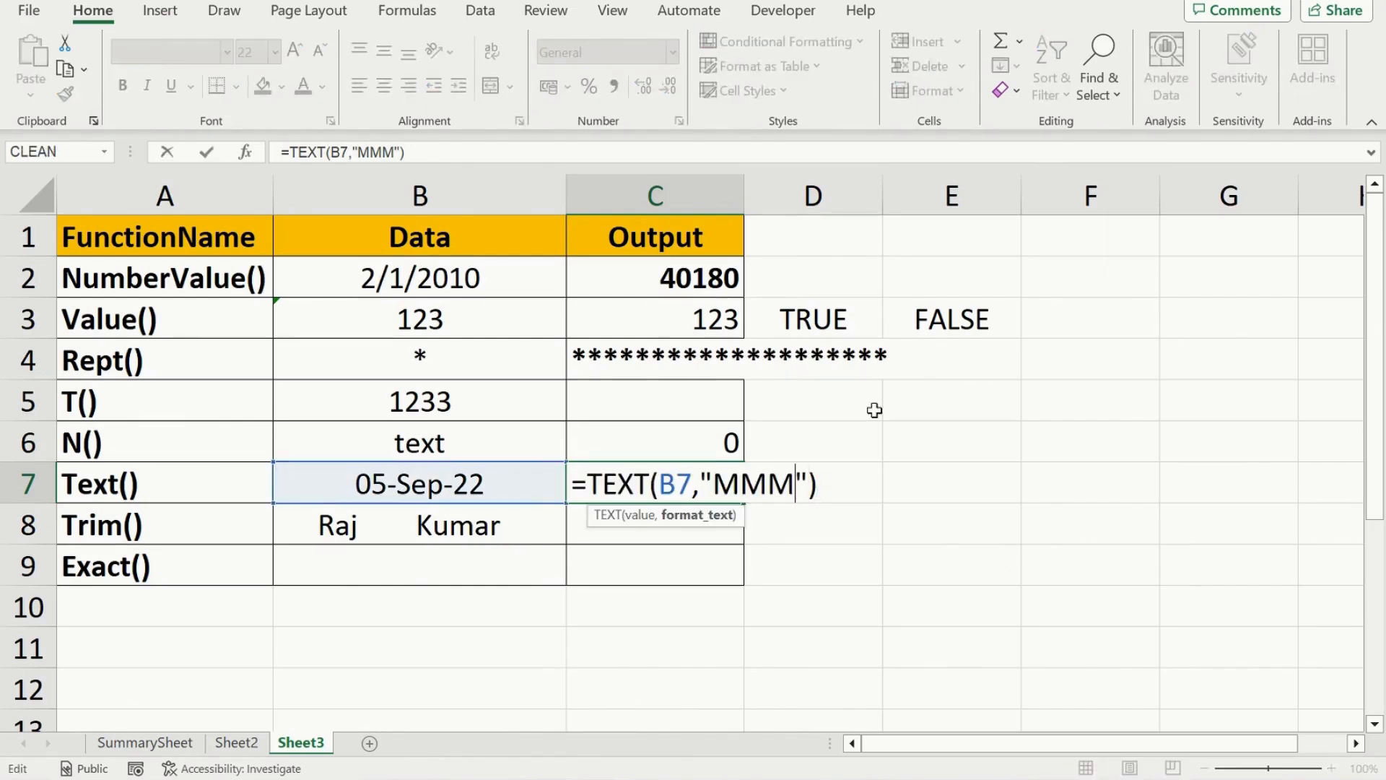
{"action": "key", "text": "shift+Left"}
{"action": "key", "text": "shift+Left"}
{"action": "key", "text": "shift+Left"}
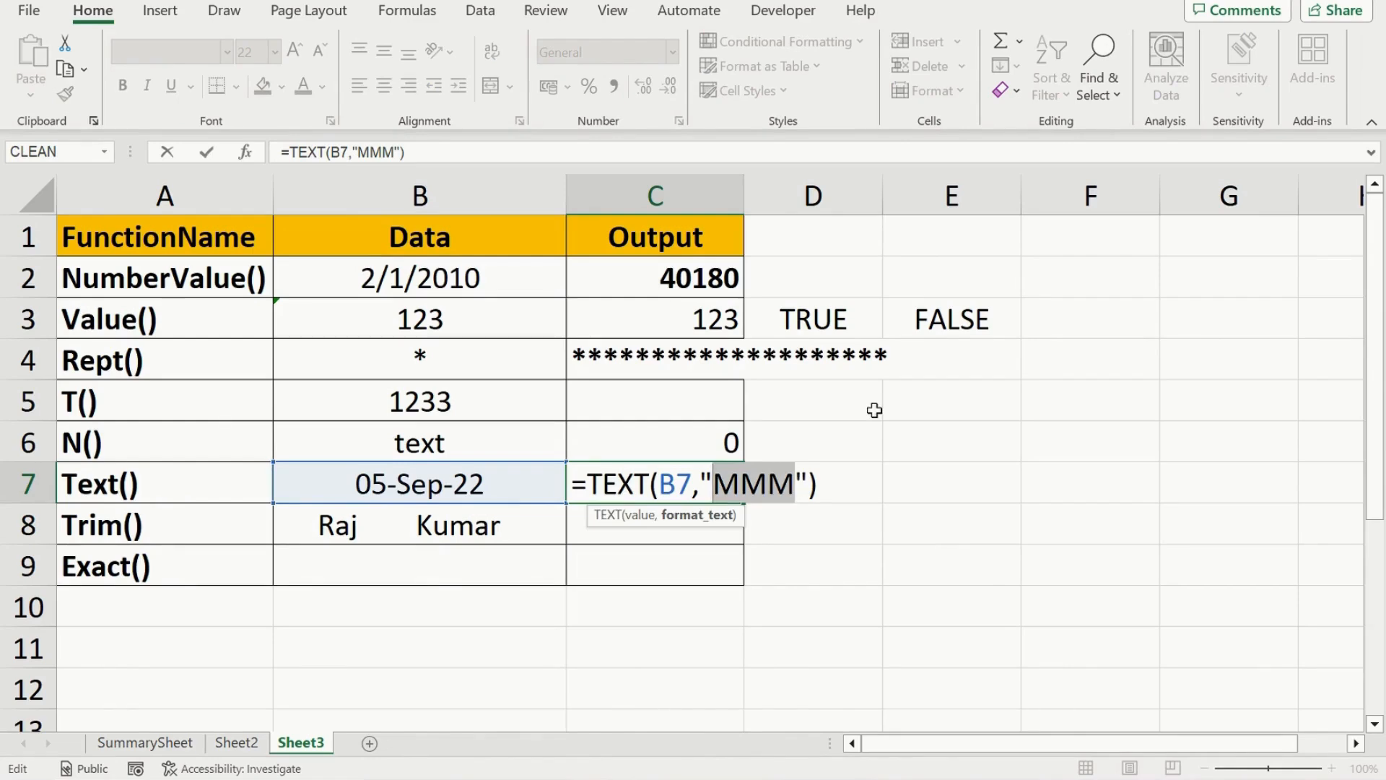
{"action": "type", "text": "DDDD"}
{"action": "key", "text": "Return"}
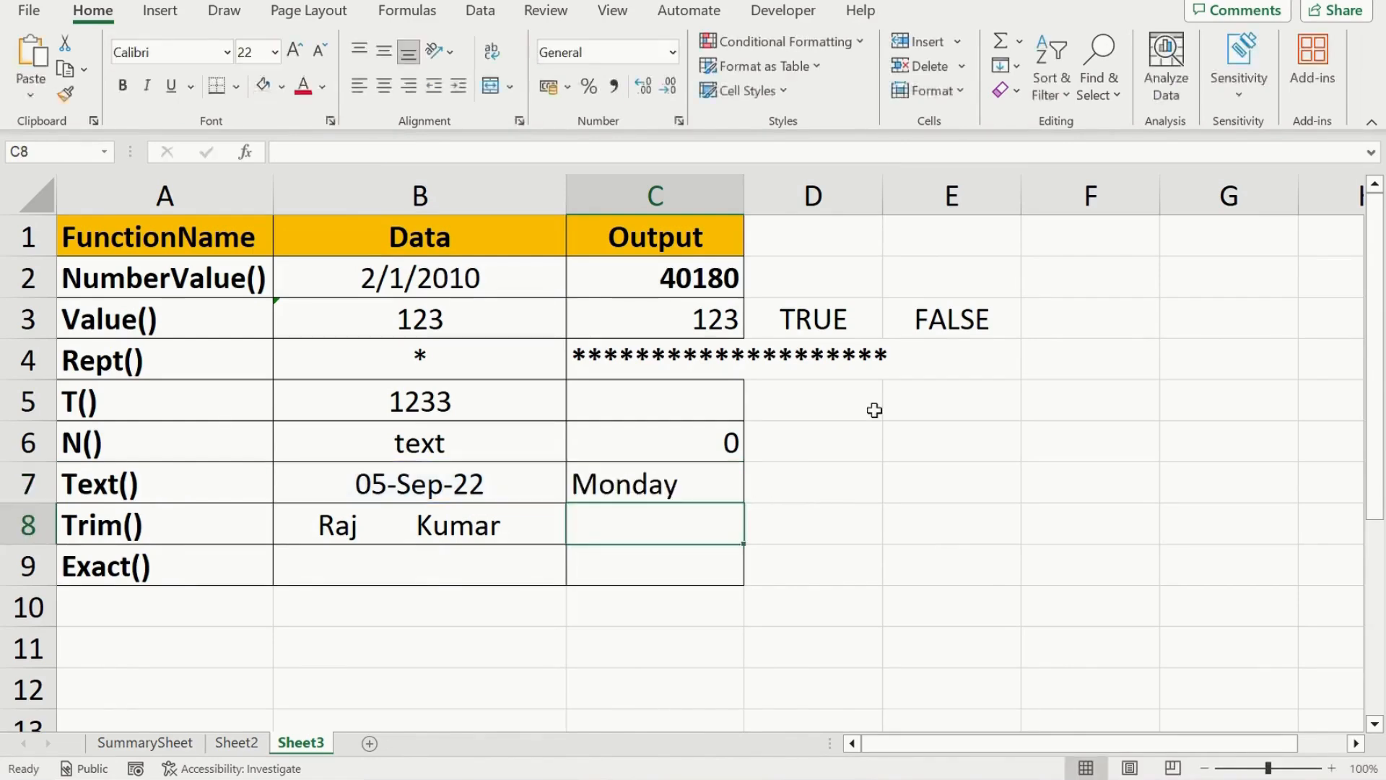
{"action": "key", "text": "Up"}
{"action": "key", "text": "Left"}
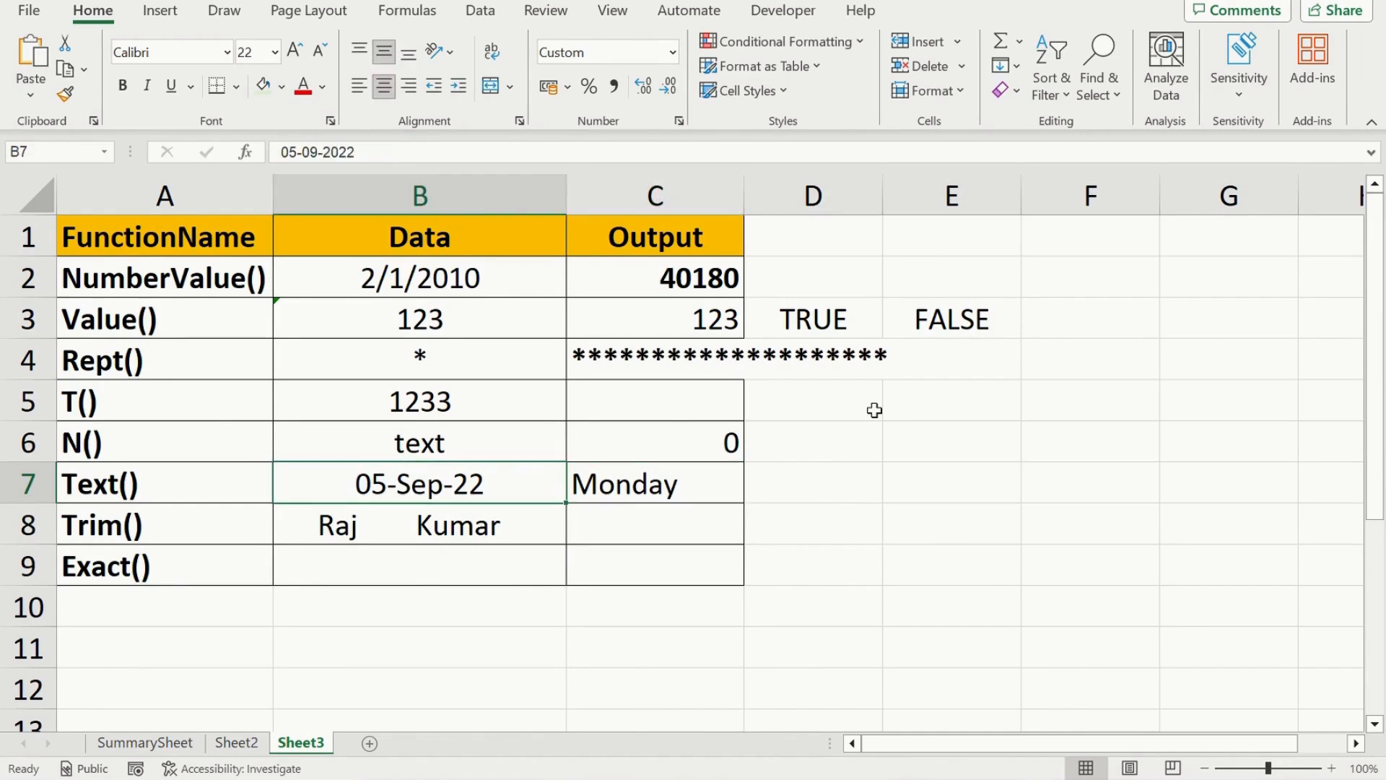
{"action": "key", "text": "Right"}
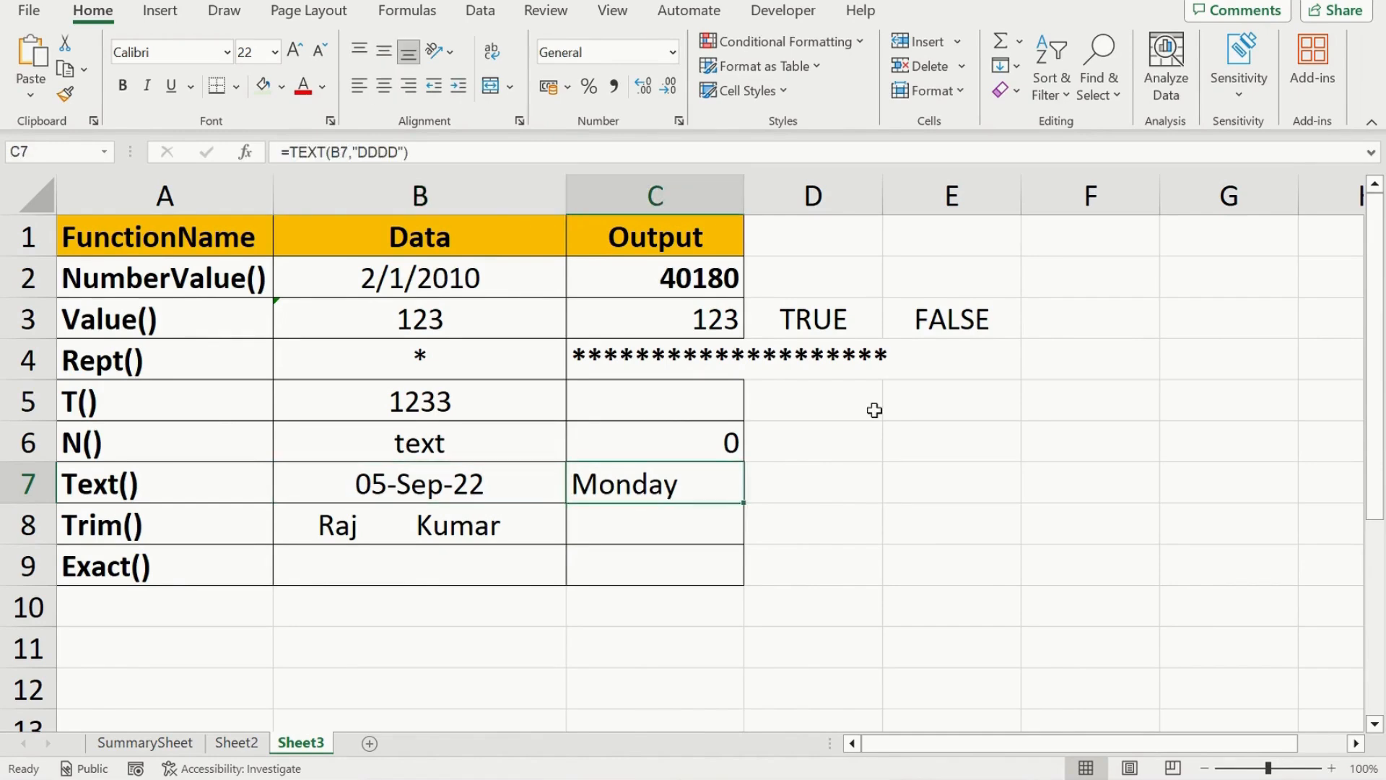
Step: Enter a TRIM formula in C8 that removes the extra spaces from the name in B8
{"action": "key", "text": "Down"}
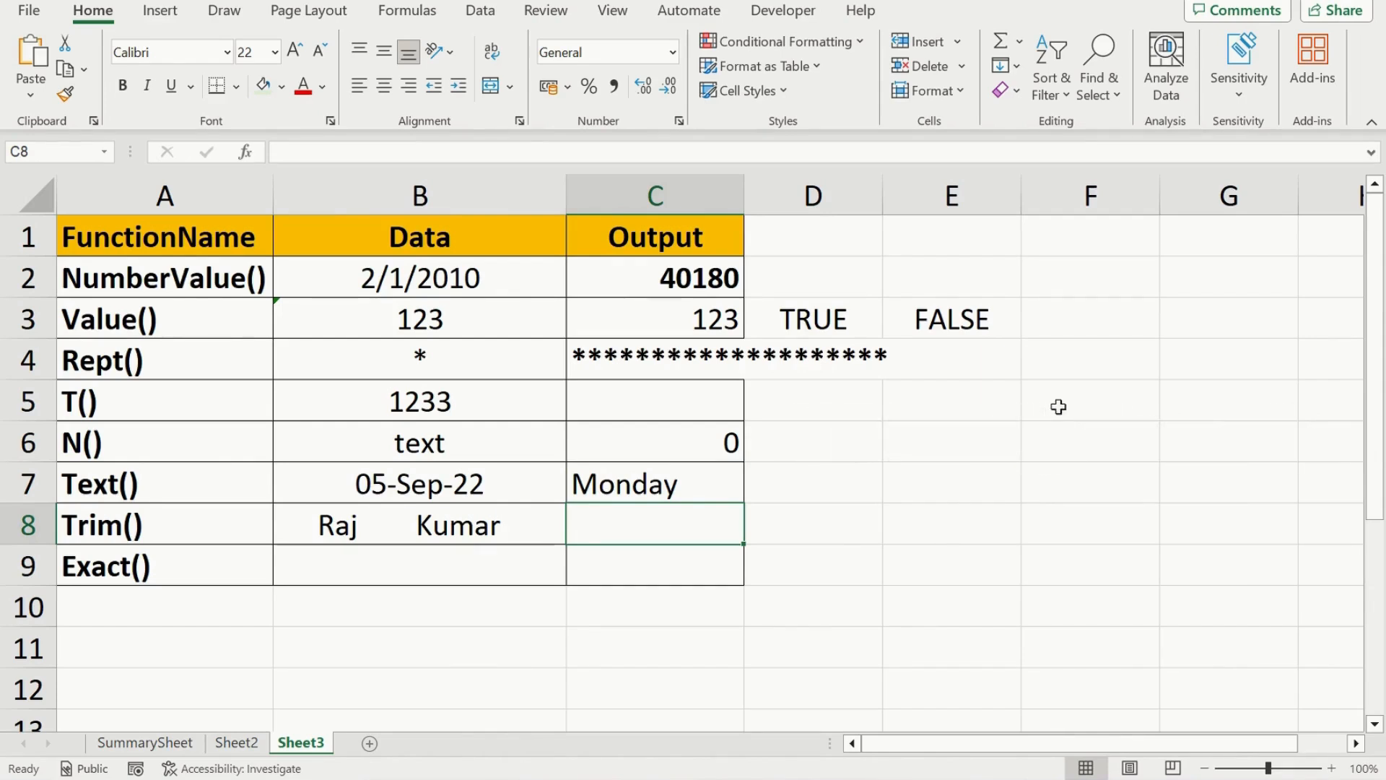
{"action": "key", "text": "F2"}
{"action": "type", "text": "=trim("}
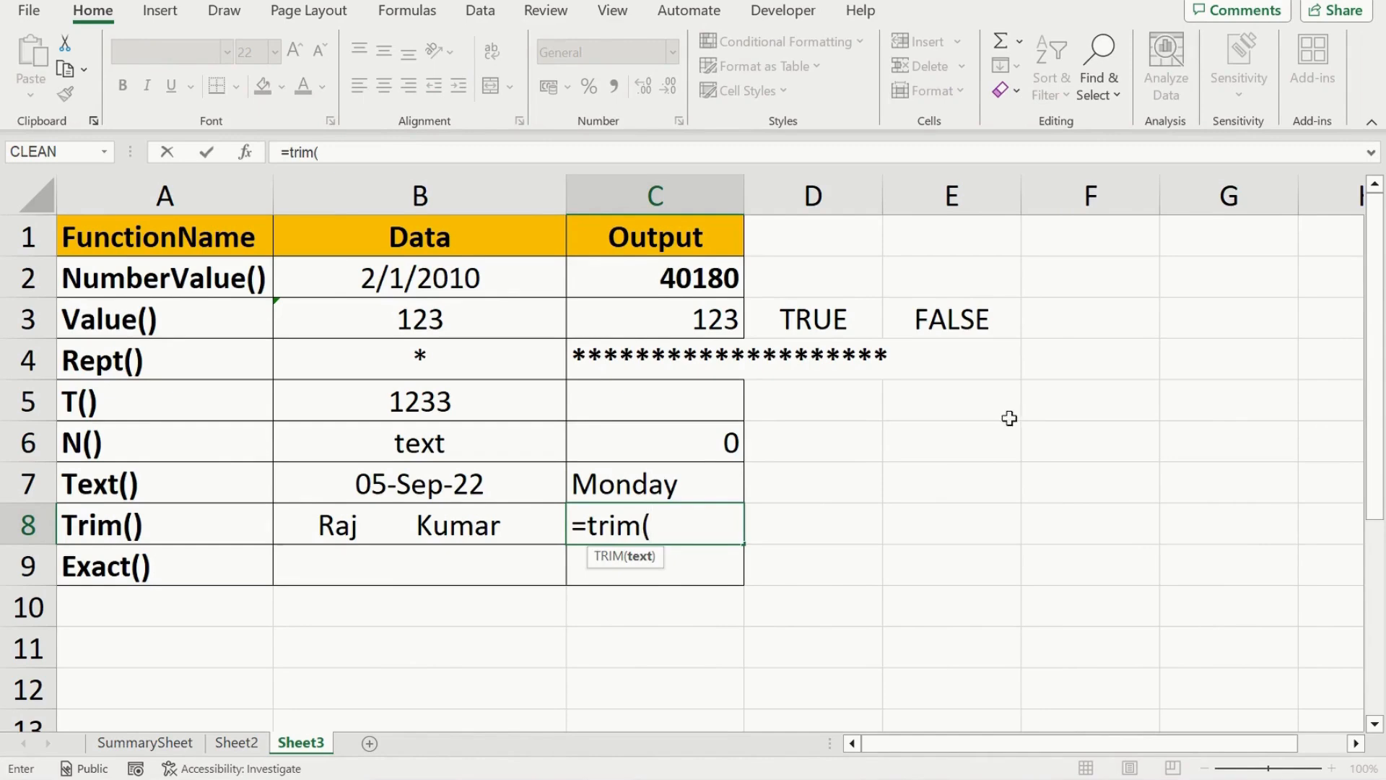
{"action": "left_click", "coordinate": [429, 528]}
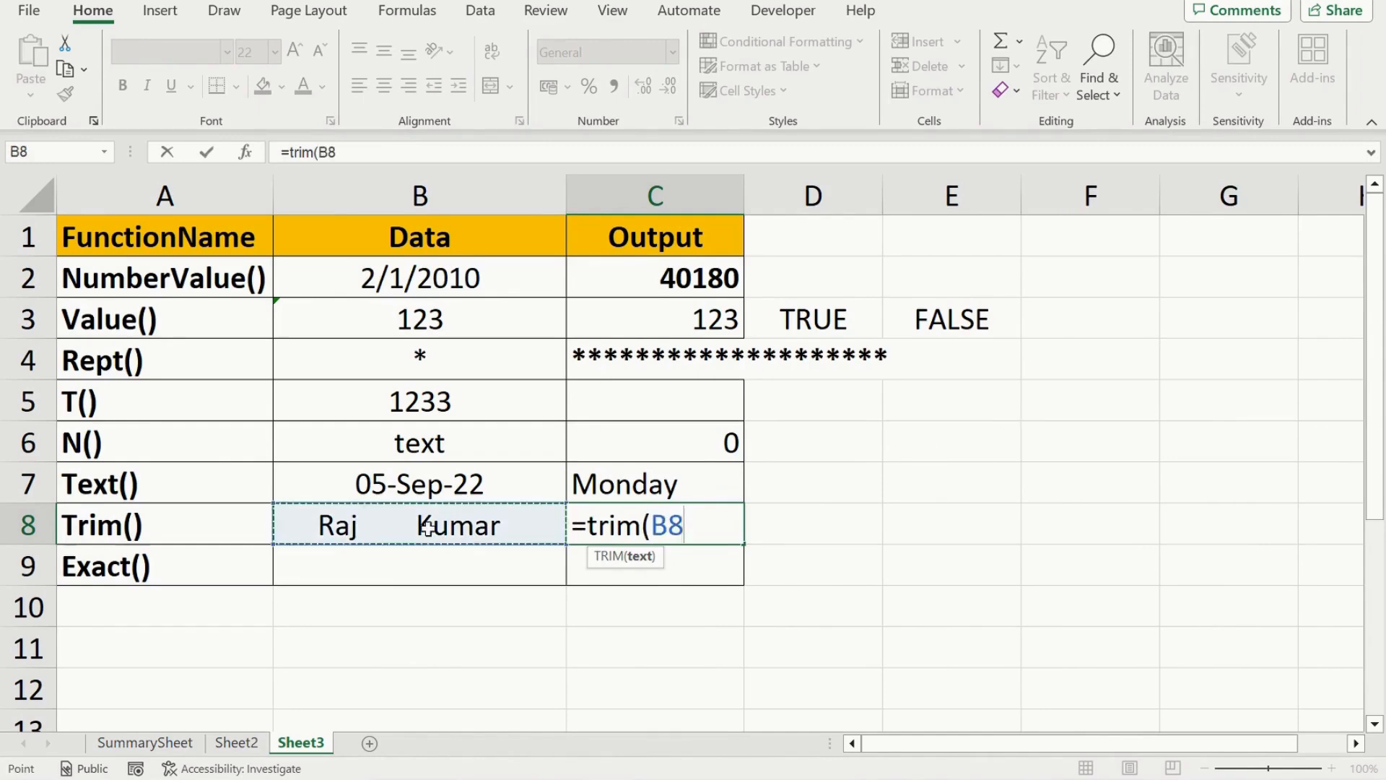
{"action": "type", "text": ")"}
{"action": "key", "text": "ctrl+Return"}
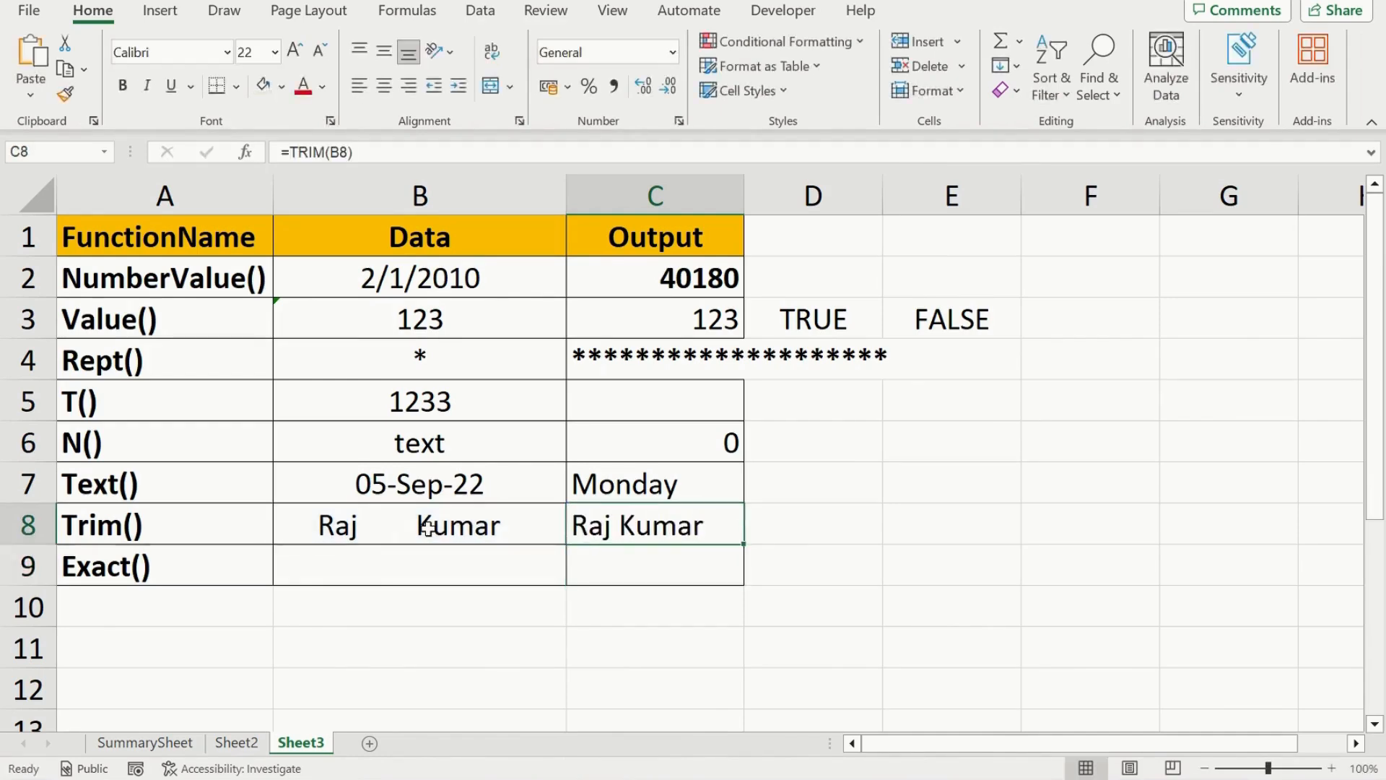
{"action": "left_click", "coordinate": [429, 528]}
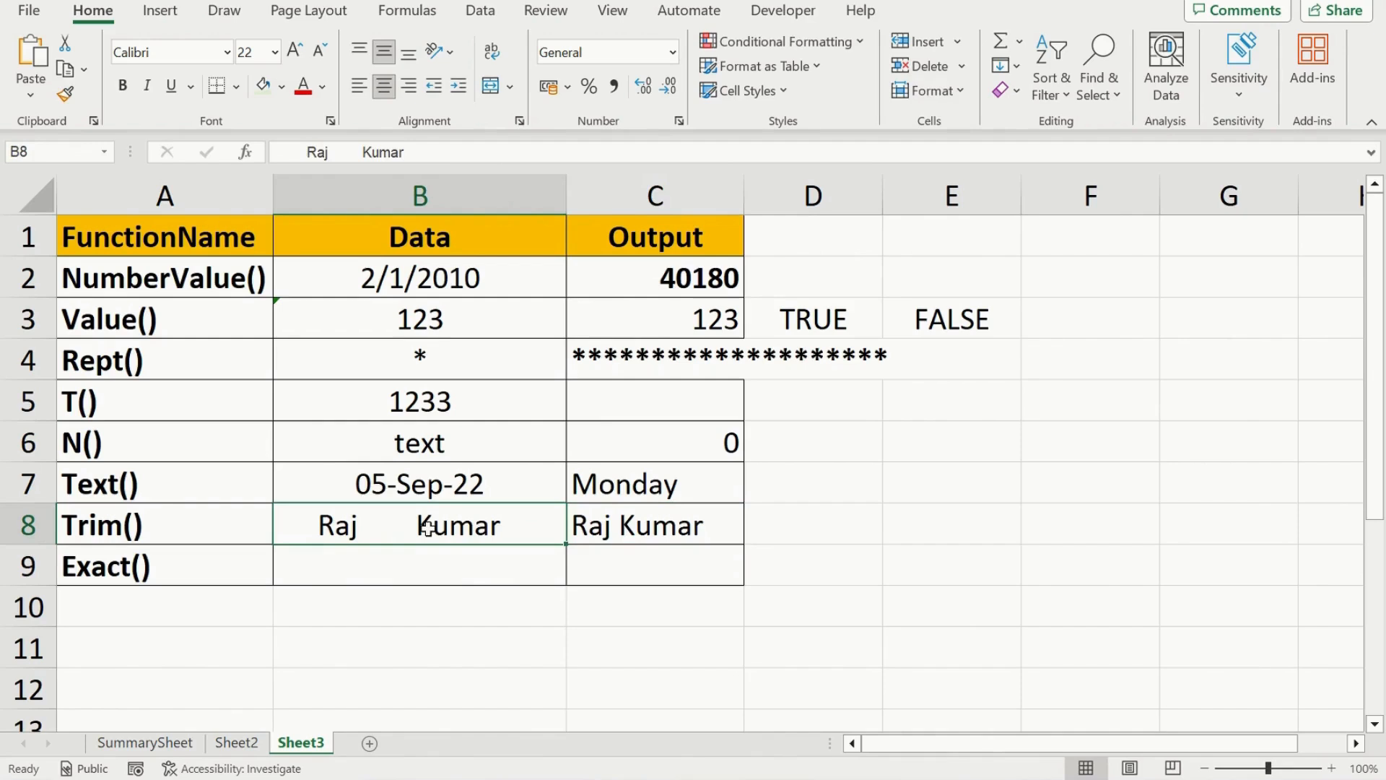
Step: Enter the same first name in capitals in B9 and mixed case in C9, and compare them with =B9=C9 in D9
{"action": "key", "text": "Right"}
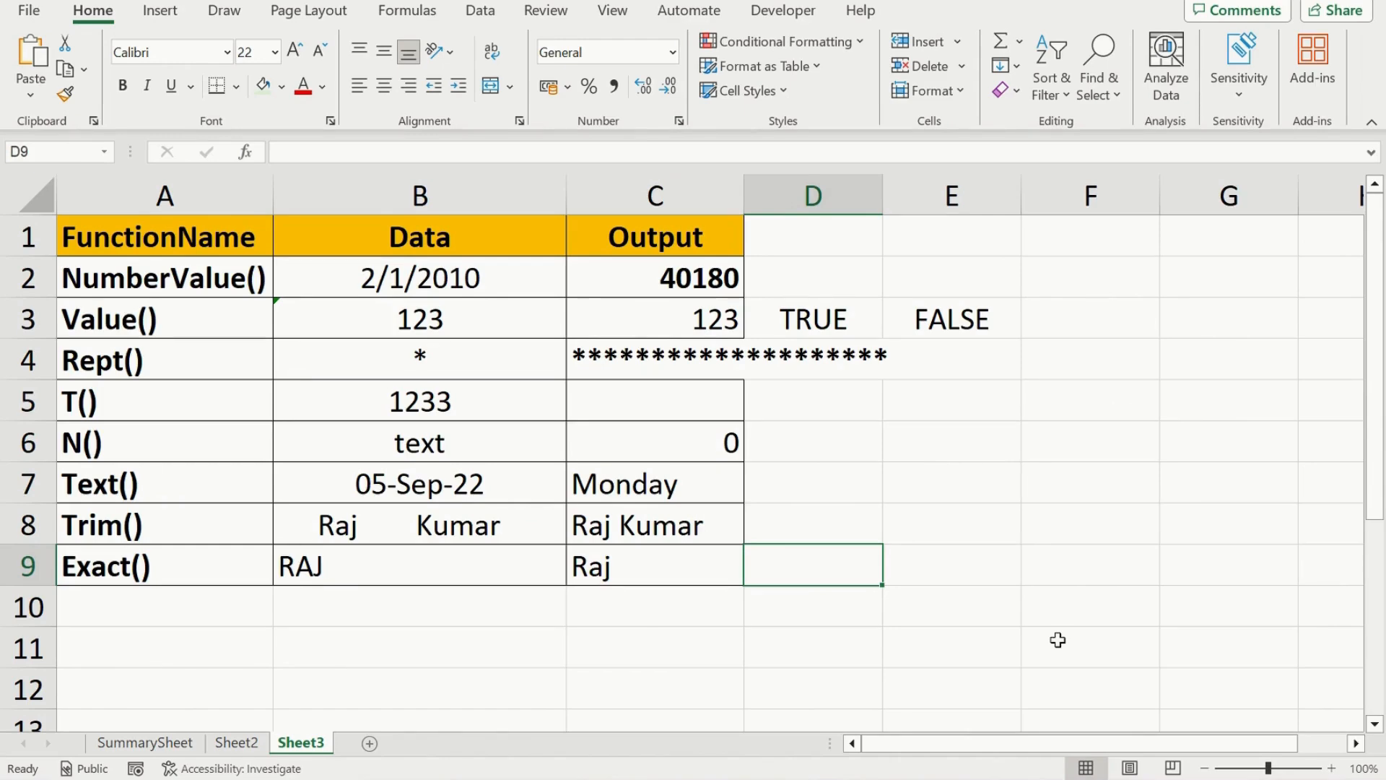
{"action": "type", "text": "="}
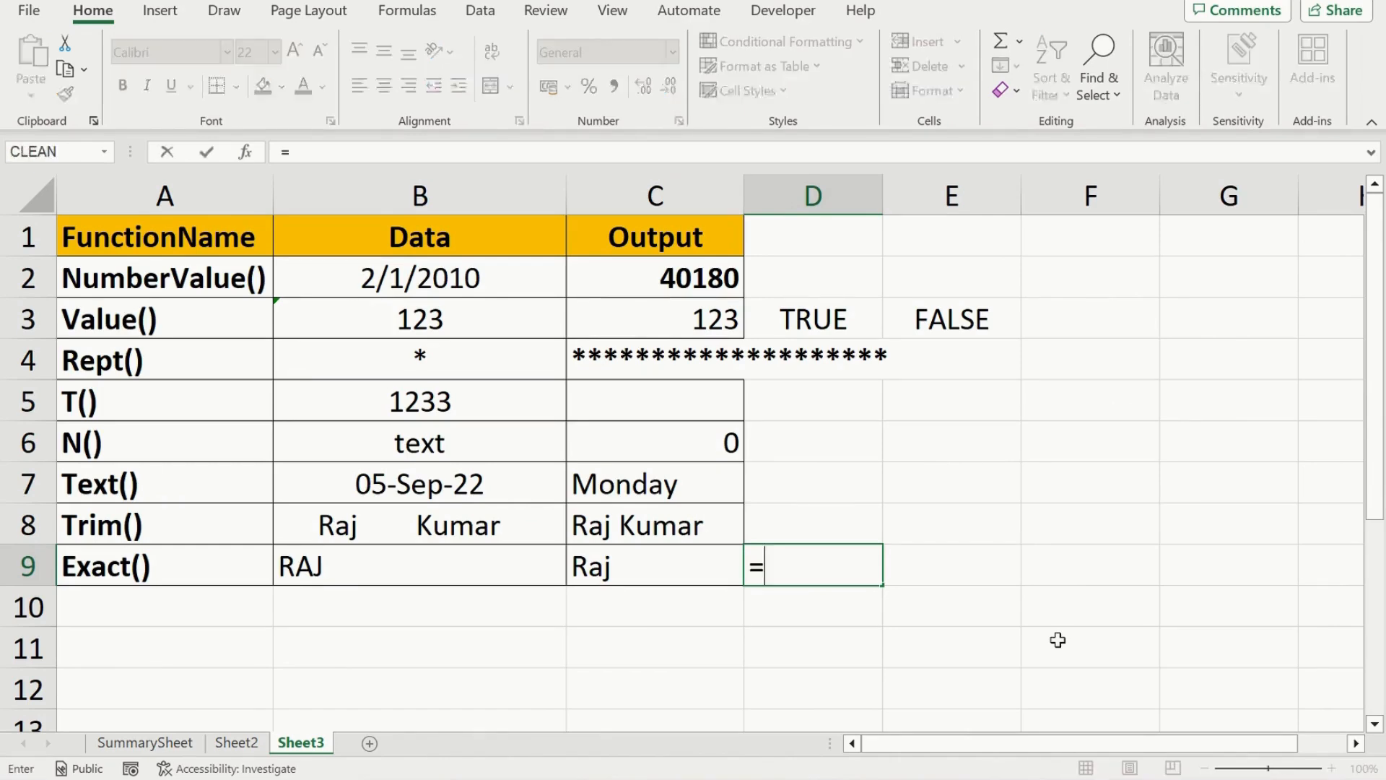
{"action": "key", "text": "Left"}
{"action": "key", "text": "Left"}
{"action": "type", "text": "="}
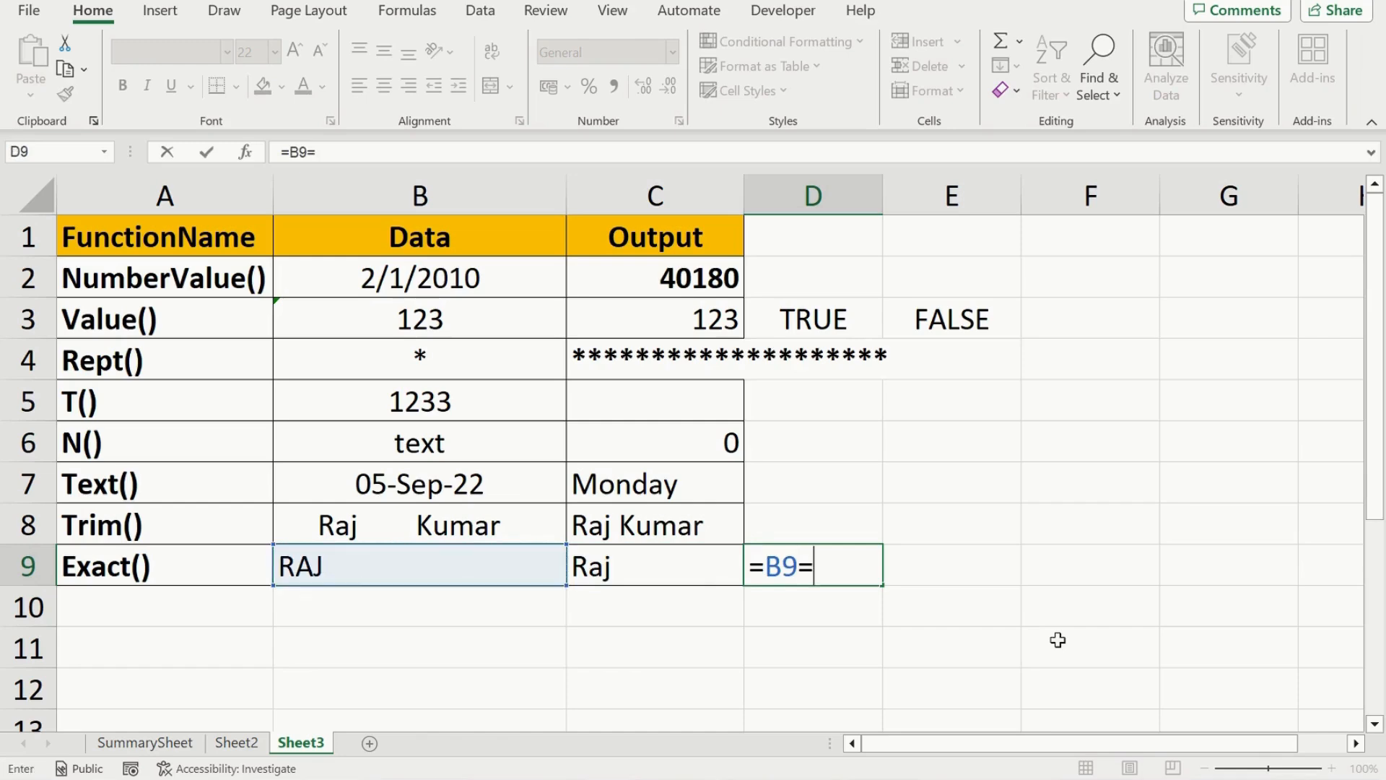
{"action": "key", "text": "Left"}
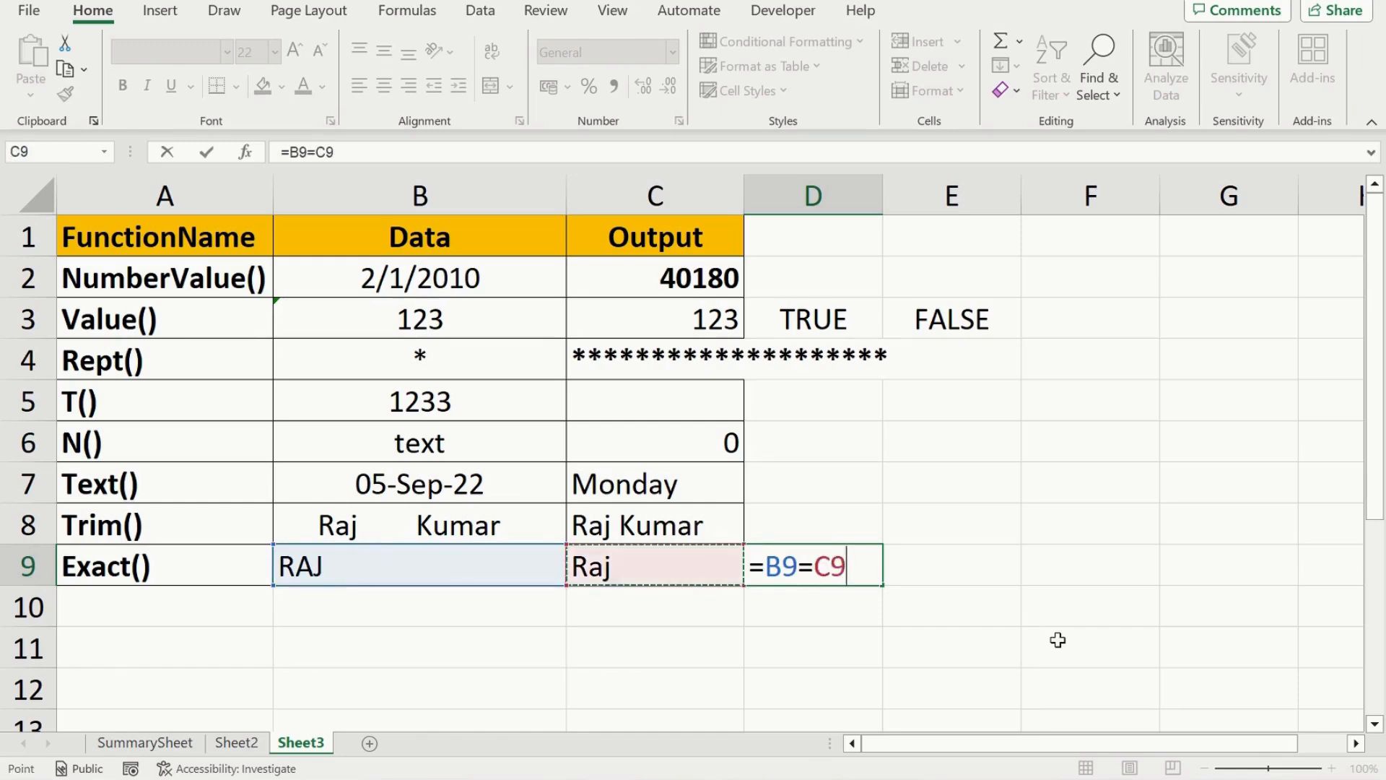
{"action": "key", "text": "Return"}
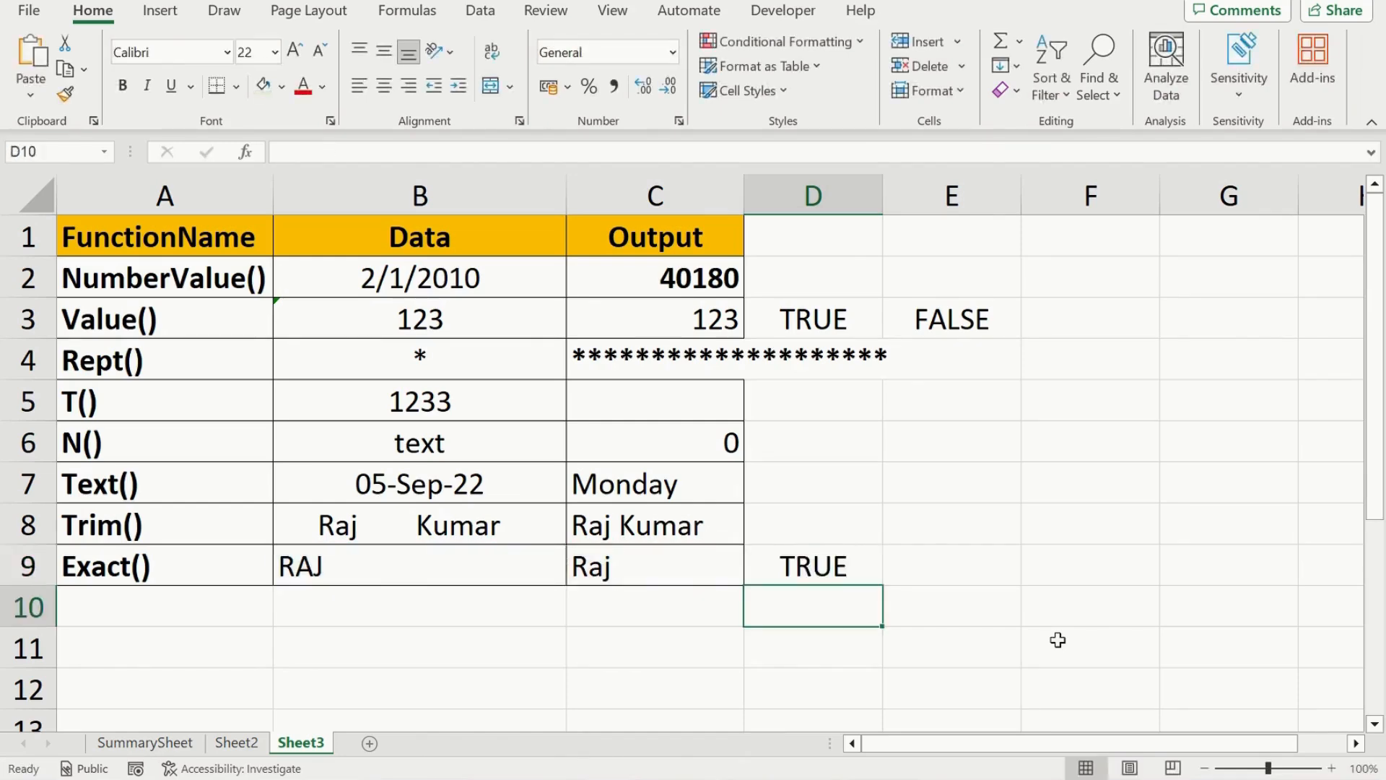
Step: Enter an EXACT formula in D10 that compares B9 with C9, and check the letter case of the text in both cells
{"action": "type", "text": "=exa"}
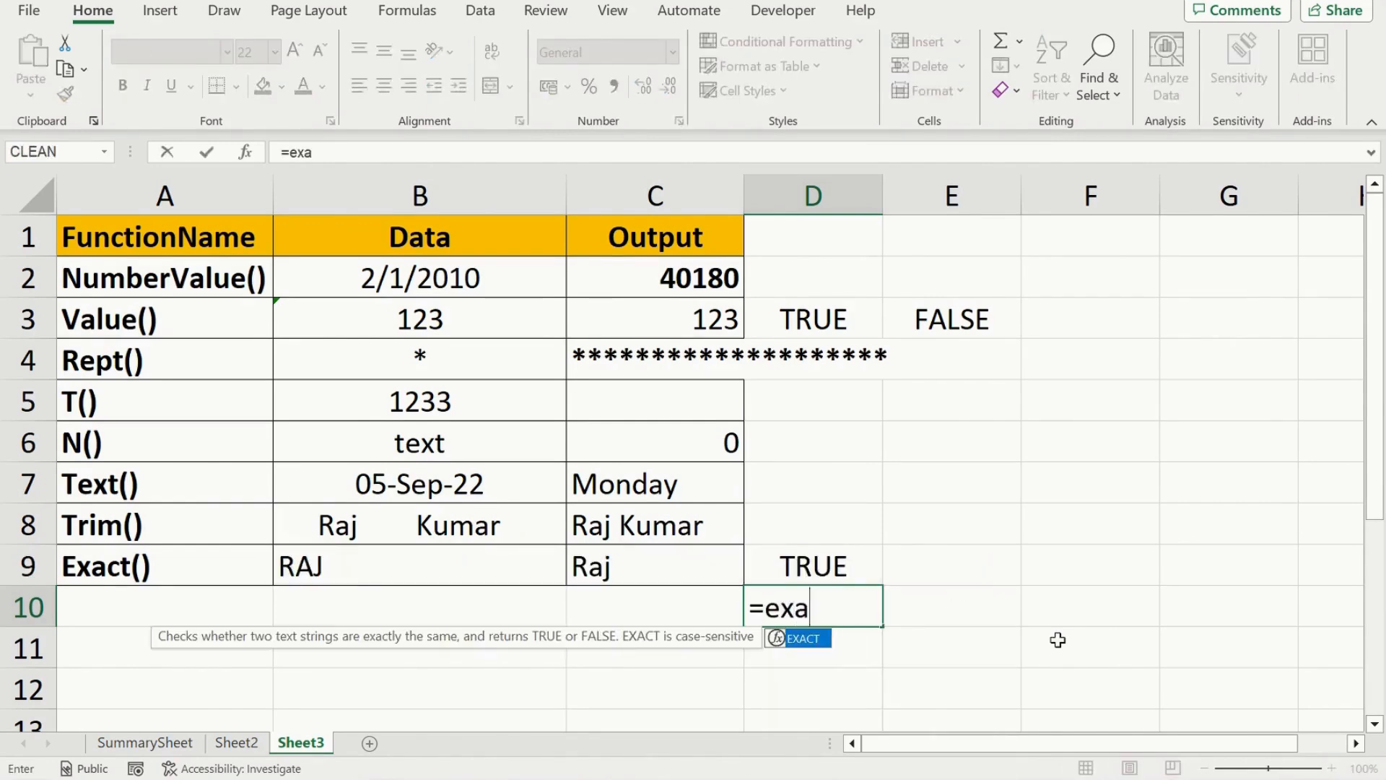
{"action": "key", "text": "Tab"}
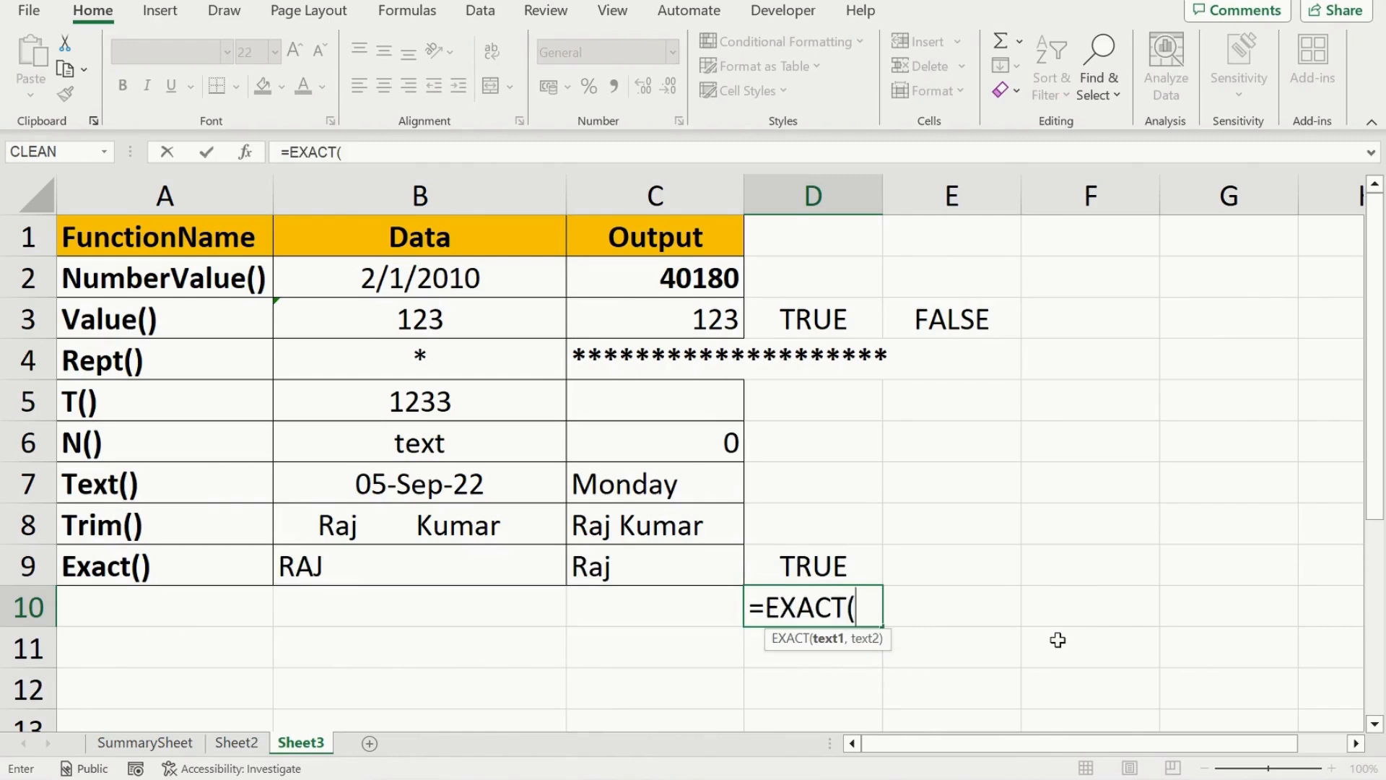
{"action": "left_click", "coordinate": [353, 560]}
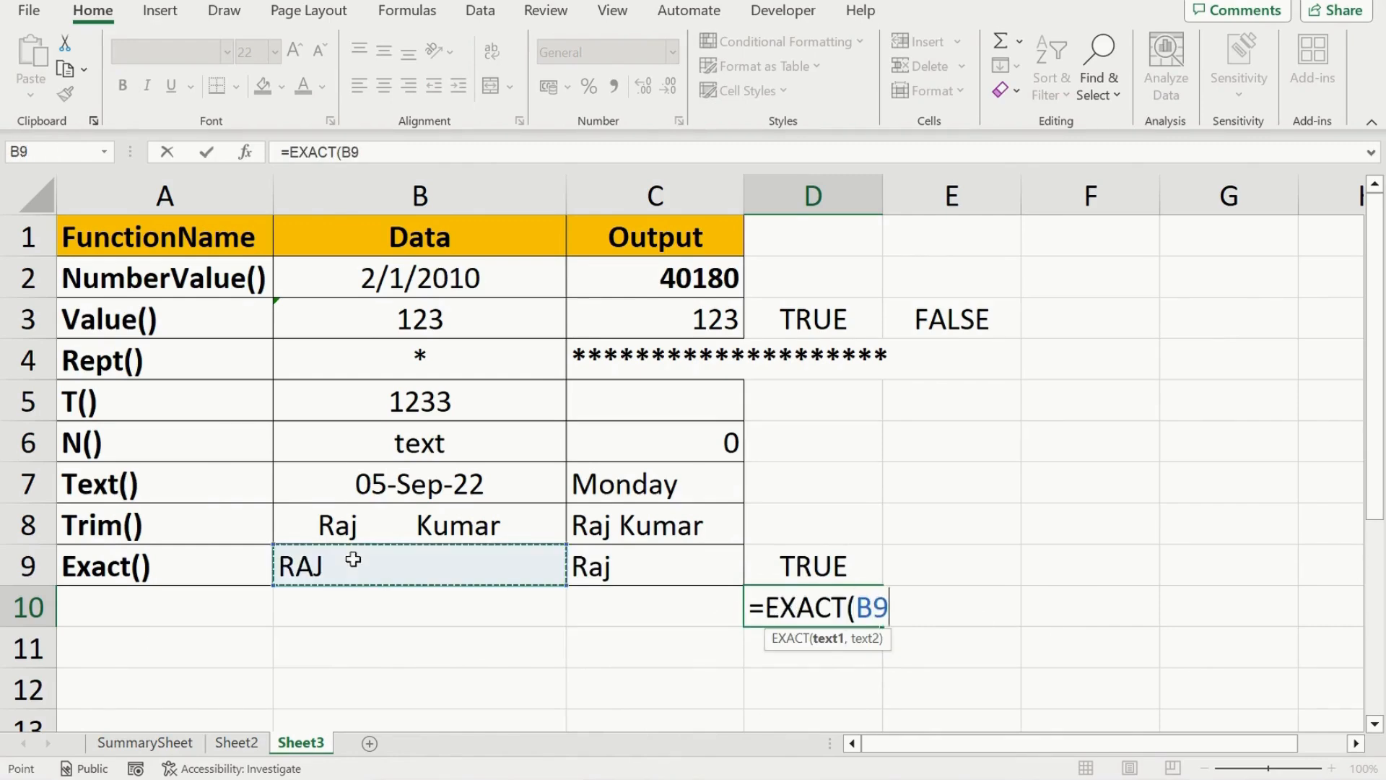
{"action": "type", "text": ","}
{"action": "left_click", "coordinate": [632, 570]}
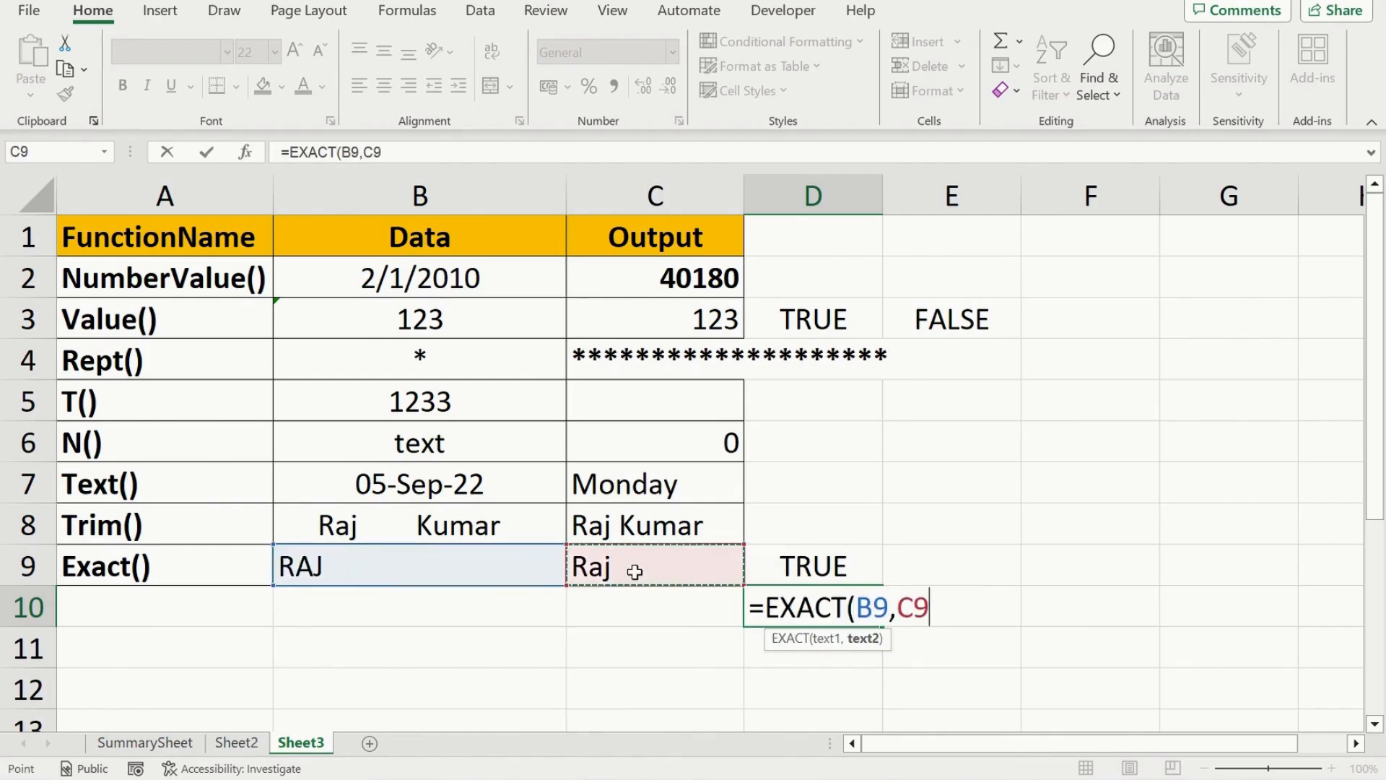
{"action": "type", "text": ")"}
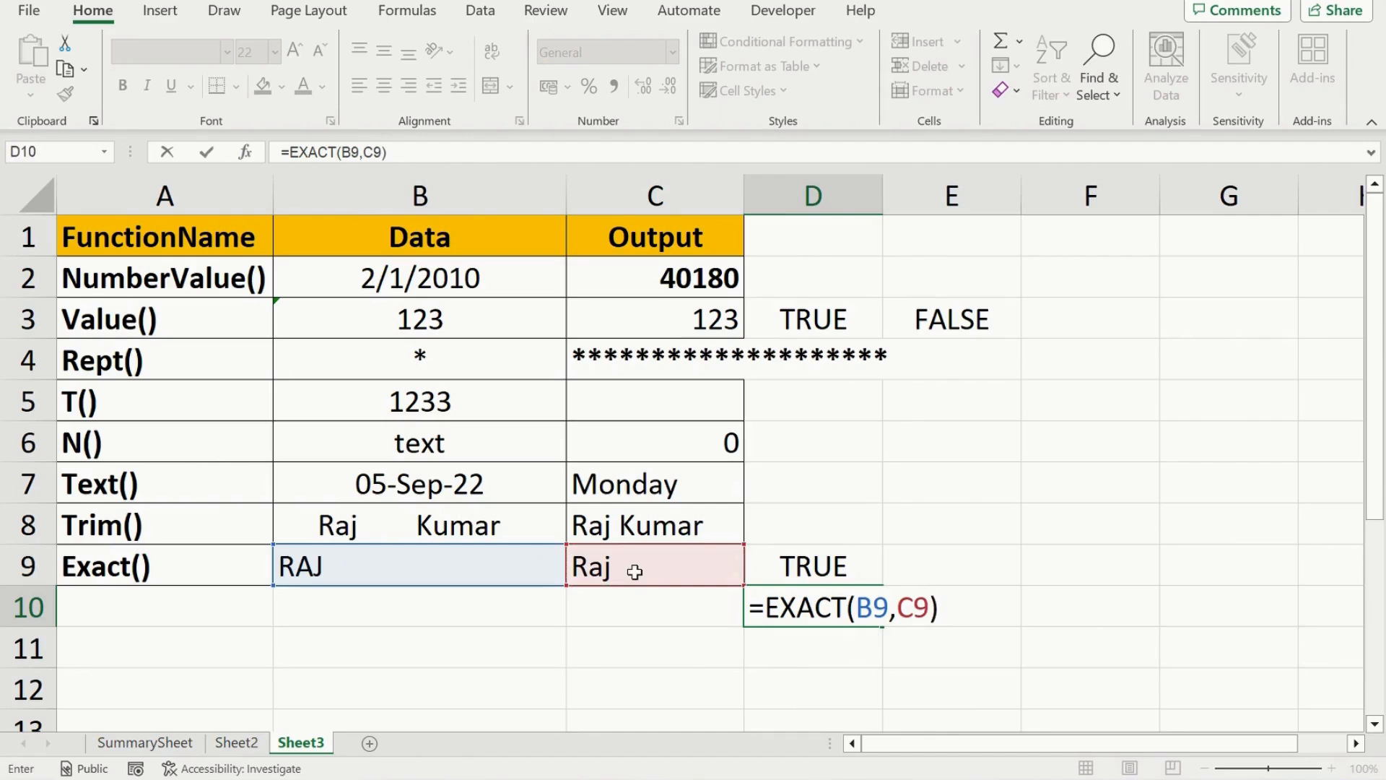
{"action": "key", "text": "Return"}
{"action": "key", "text": "Up"}
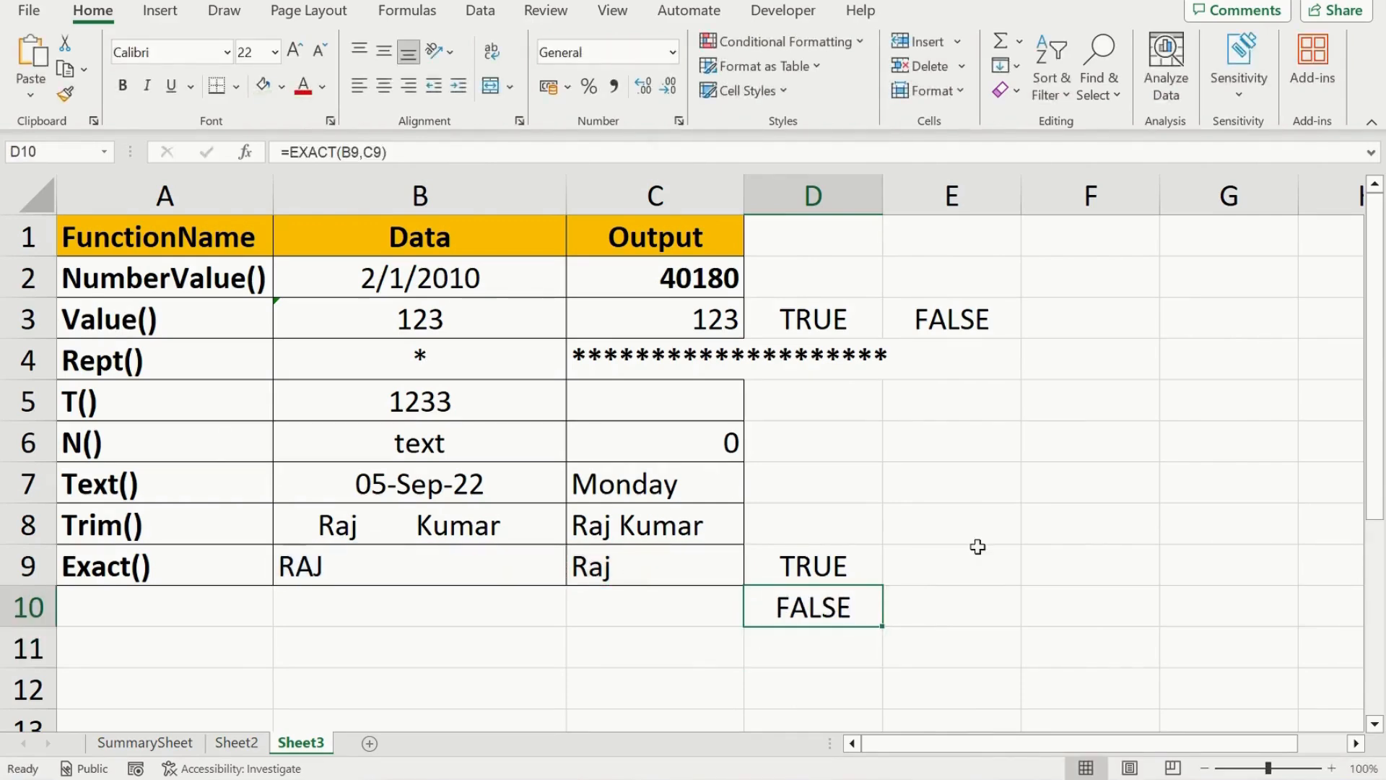
{"action": "left_click", "coordinate": [649, 567]}
{"action": "left_click", "coordinate": [408, 570]}
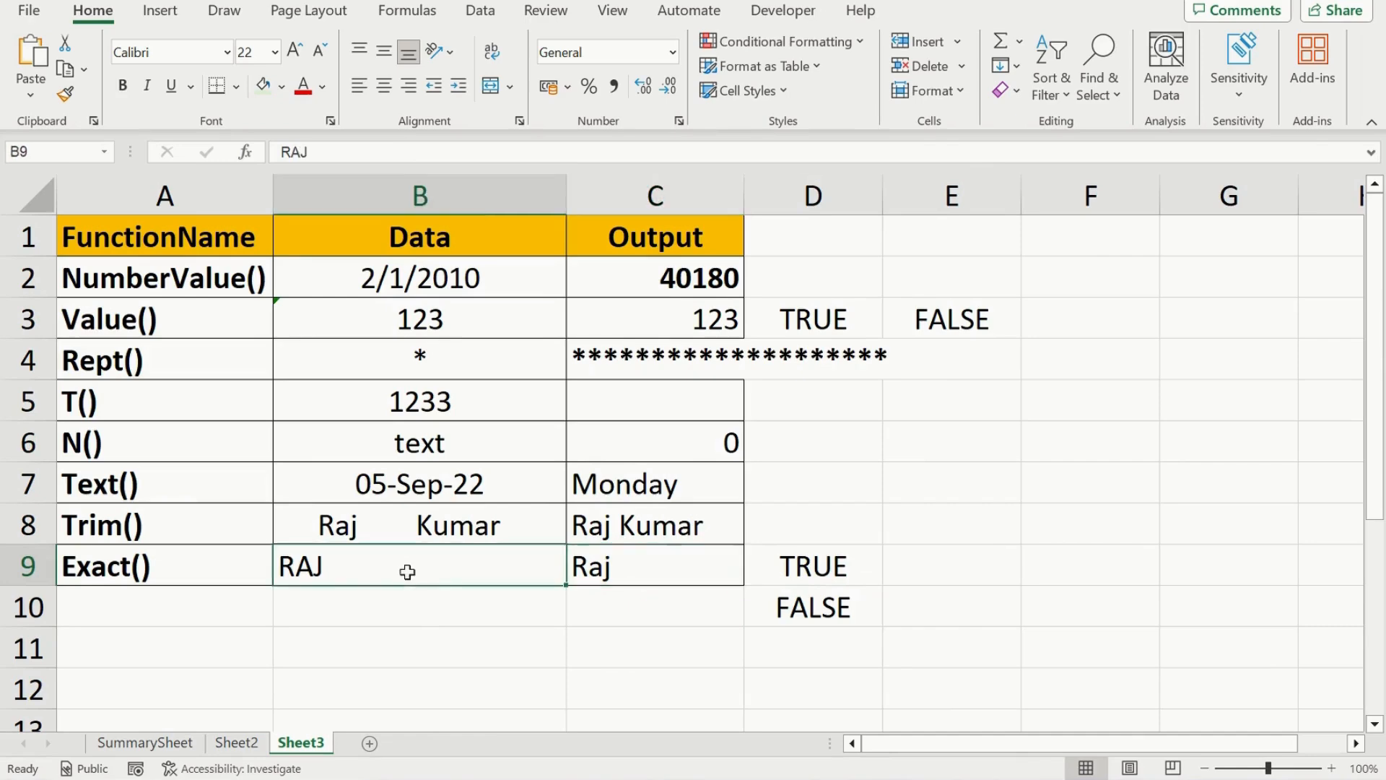
{"action": "left_click", "coordinate": [589, 565]}
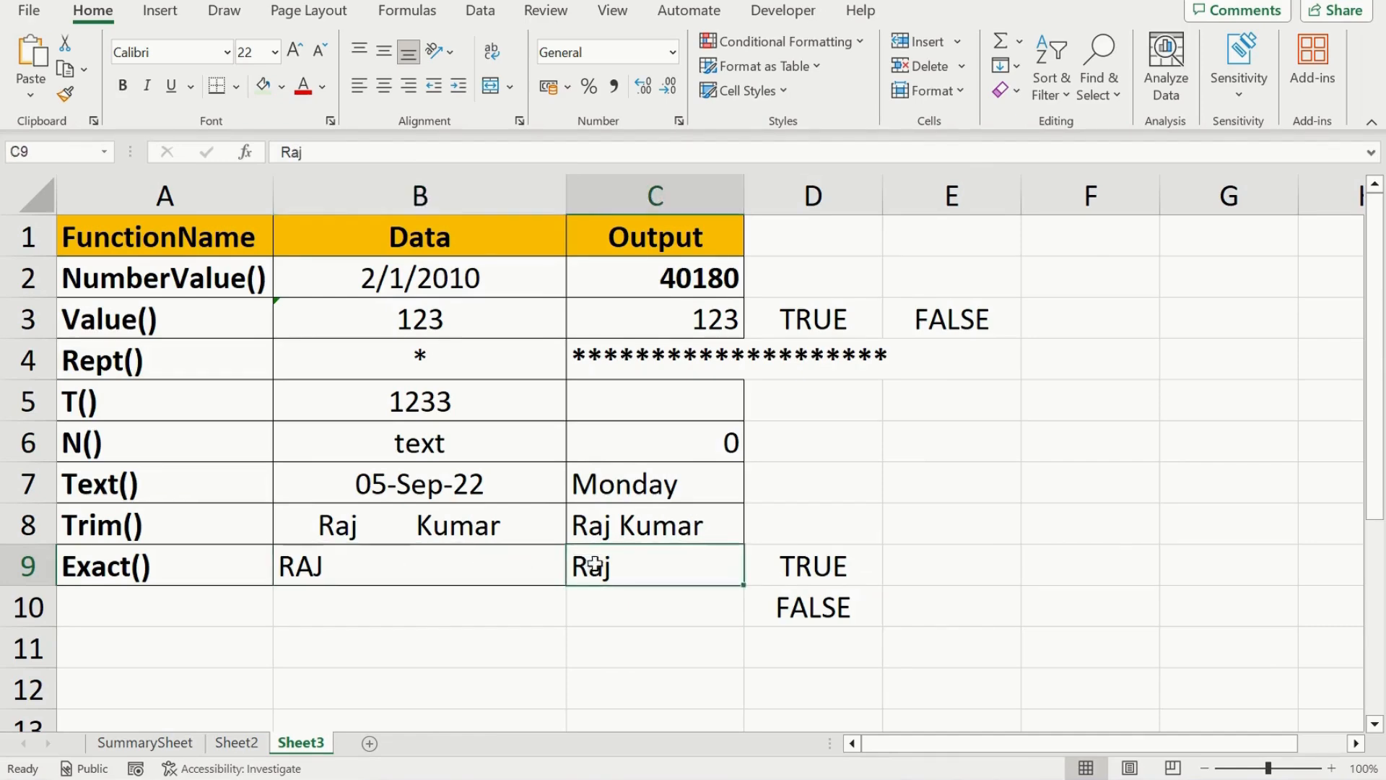
{"action": "left_click", "coordinate": [387, 571]}
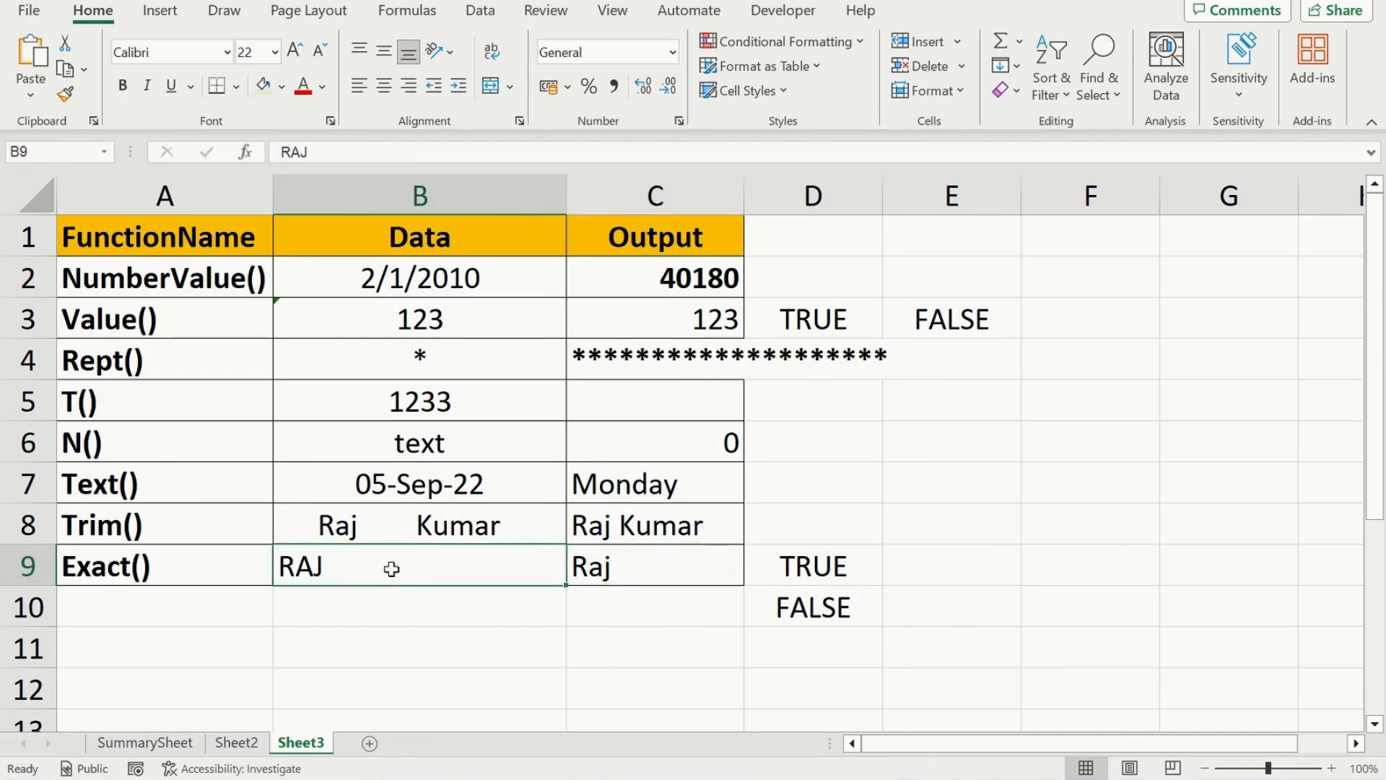
{"action": "left_click", "coordinate": [606, 573]}
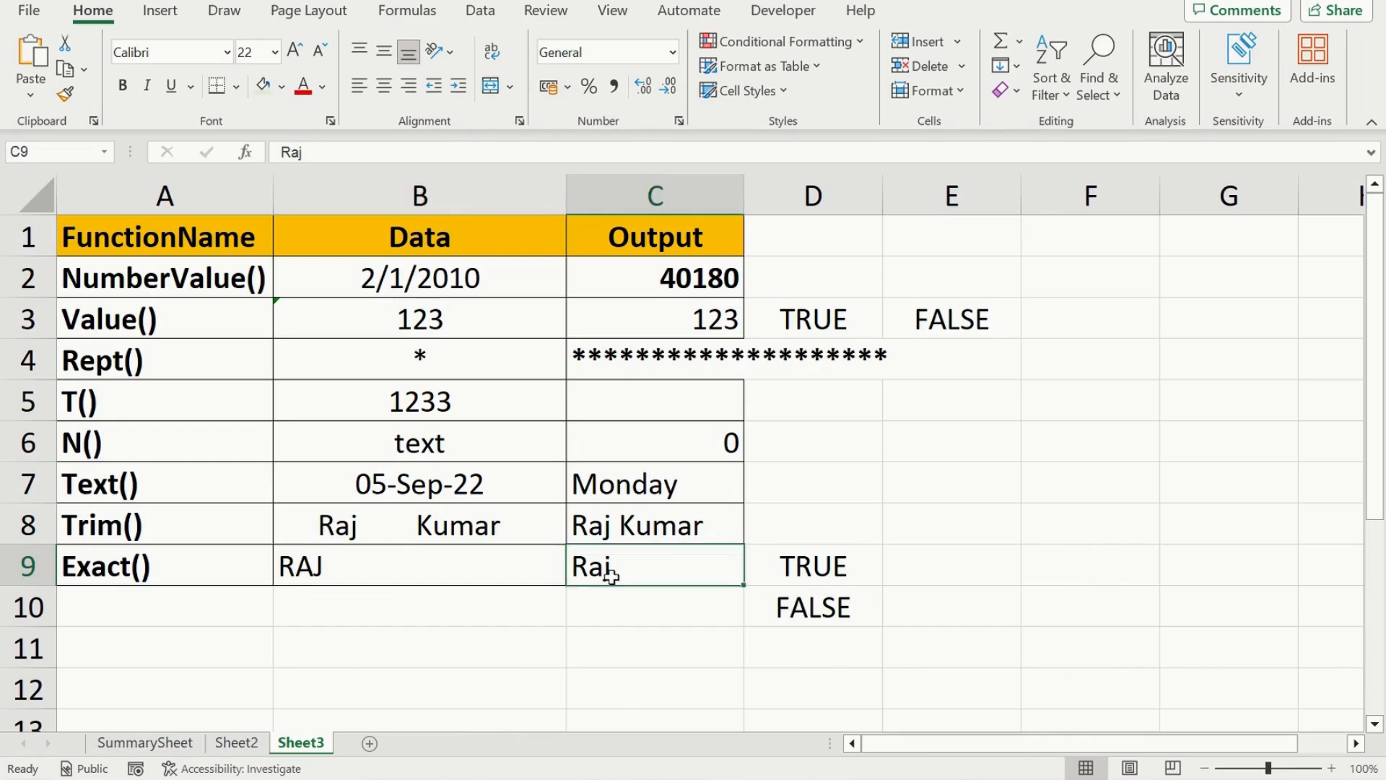